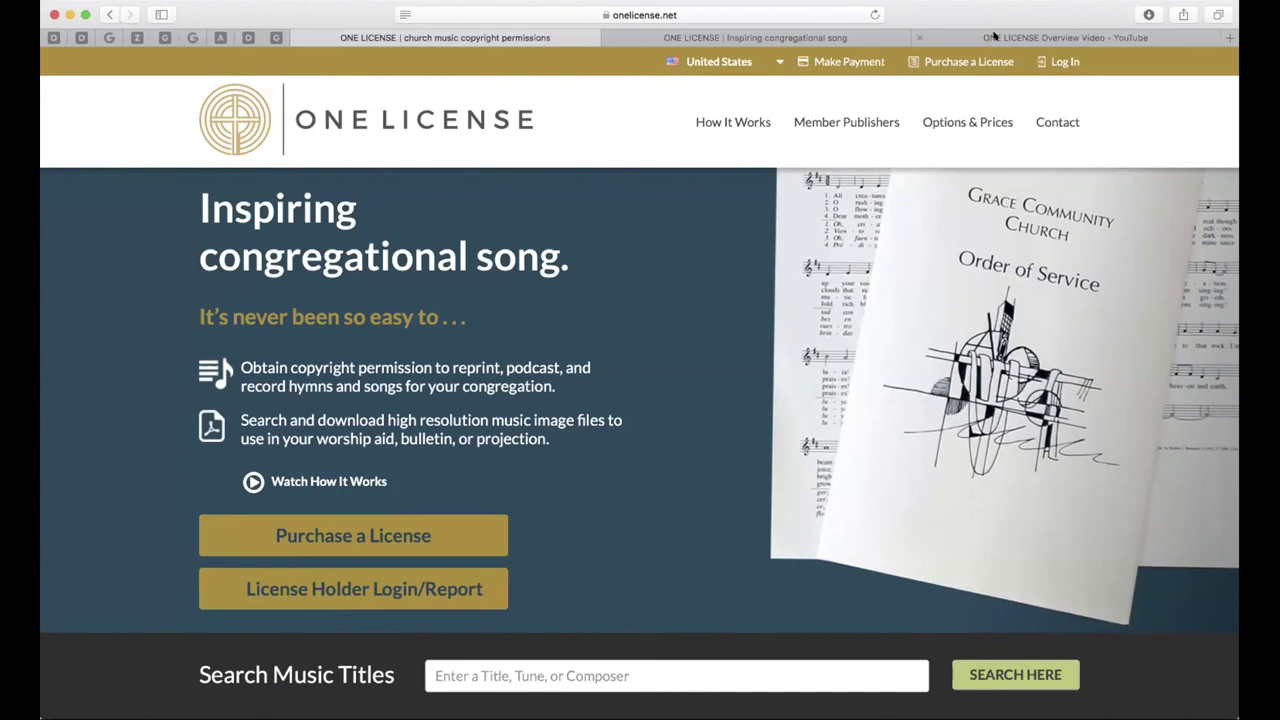
Play the ONE LICENSE Overview Video in full screen, then close the video page
click(995, 38)
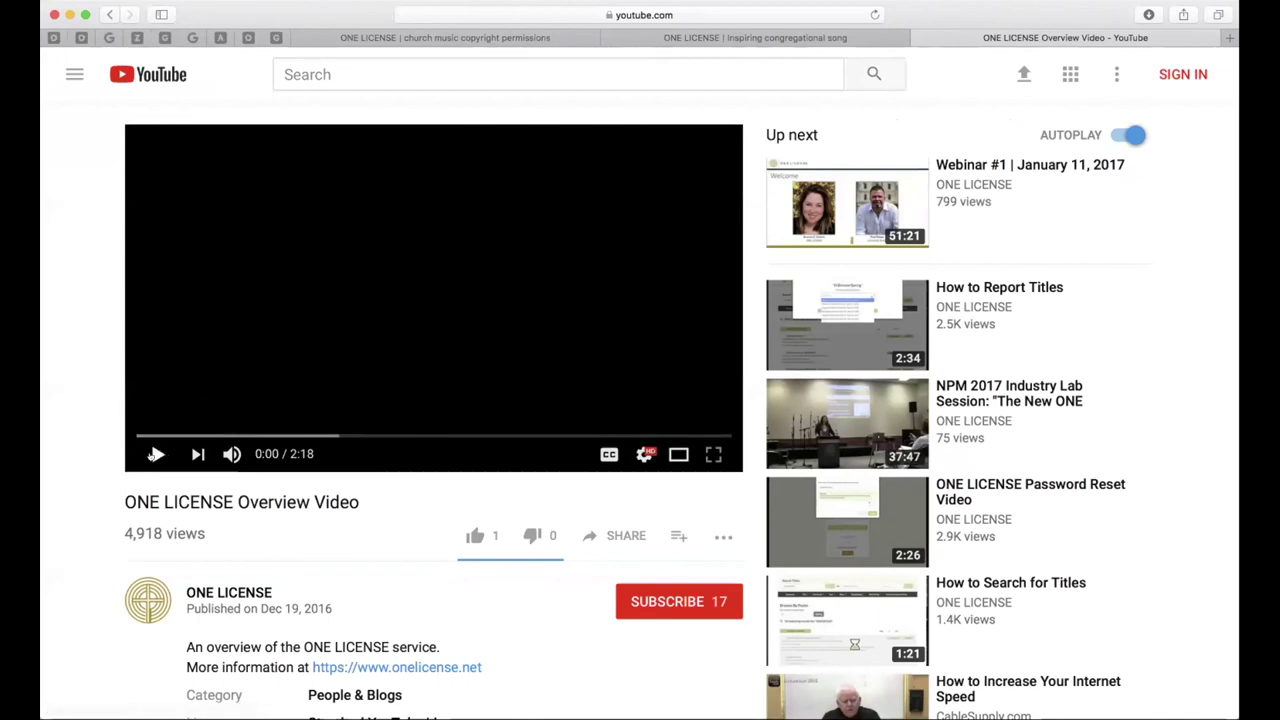
click(714, 454)
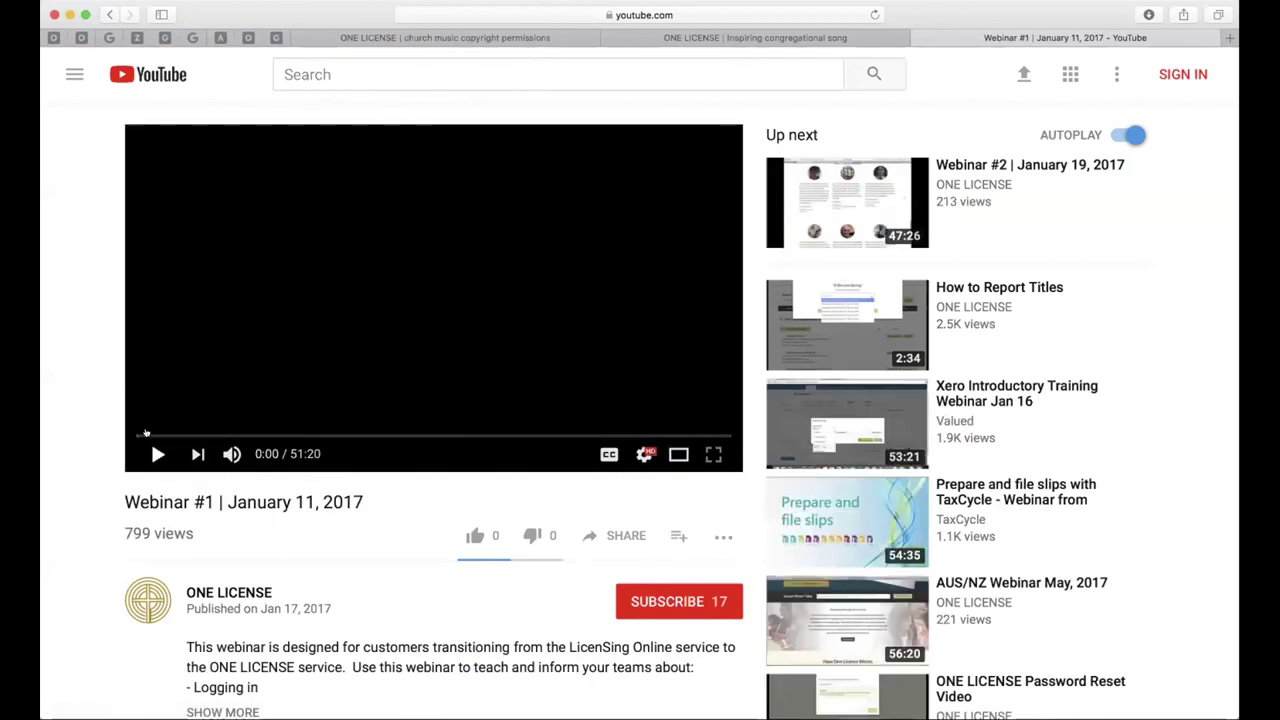
click(919, 38)
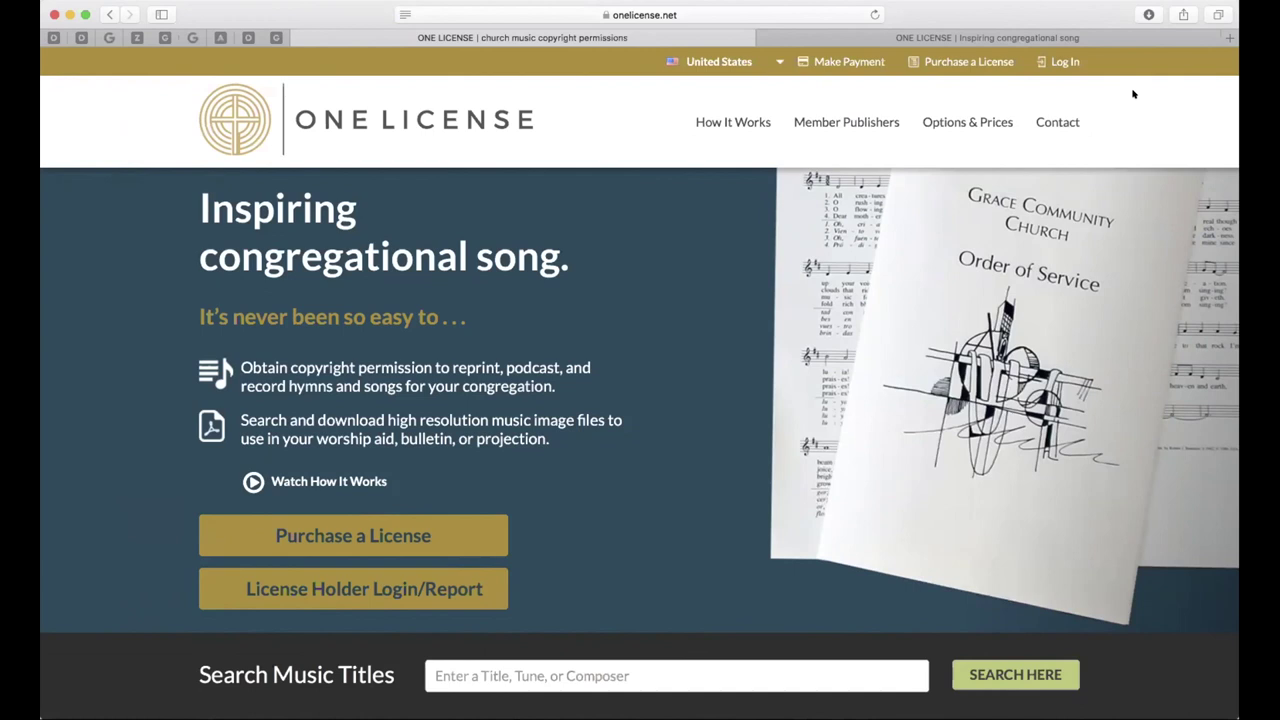
Search the music titles for "all are welcome"
click(491, 676)
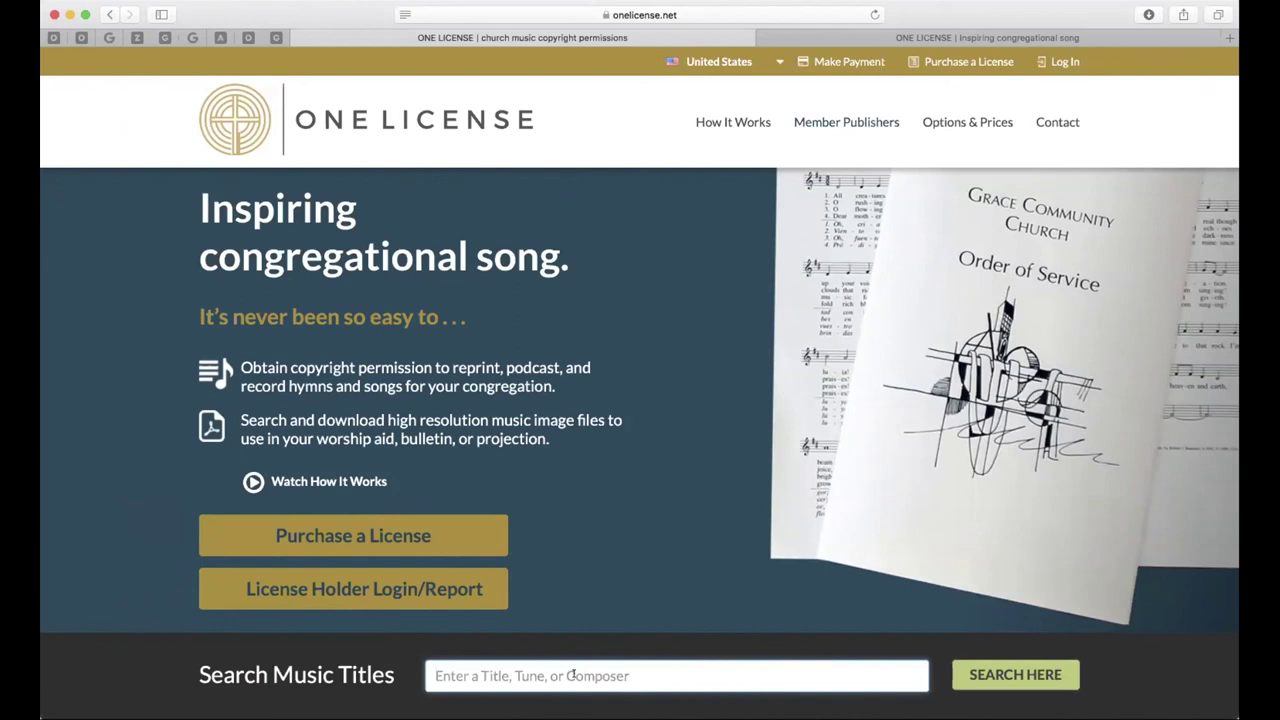
text(all are welcome)
key(Return)
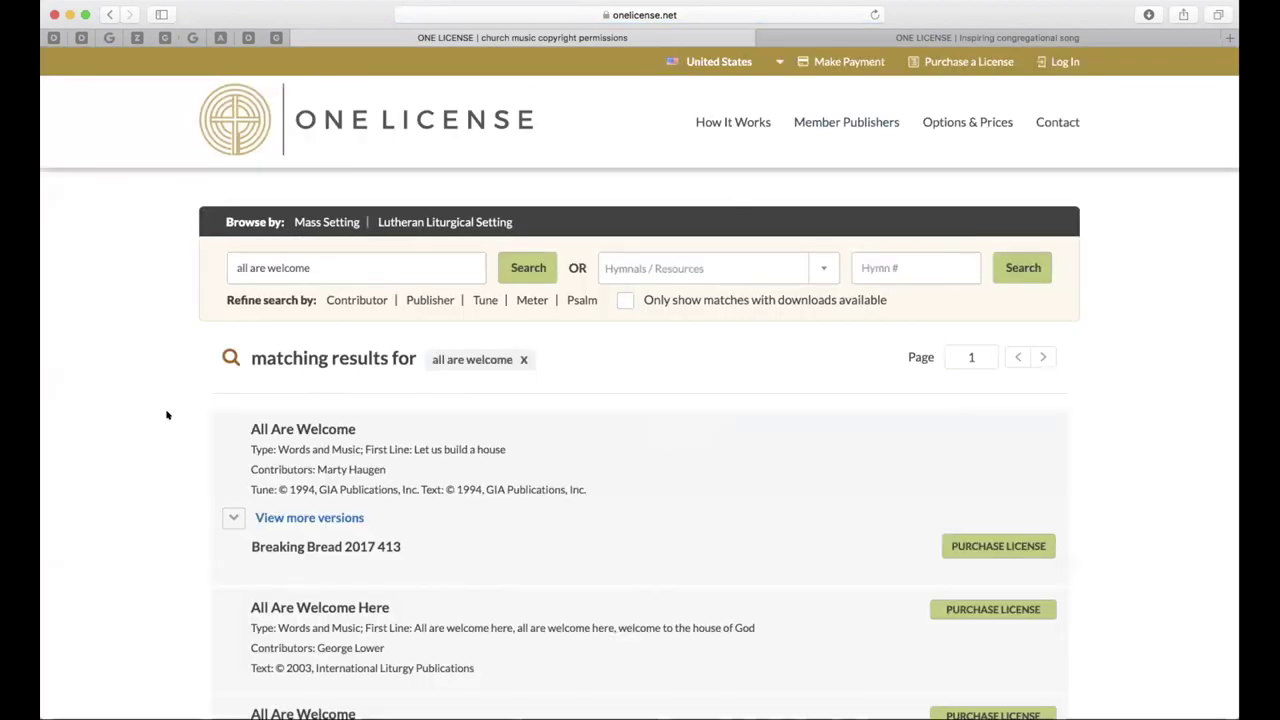
Examine the matching titles in the search results, comparing their first lines, contributors and copyright holders
scroll(167, 415, down, 10)
scroll(169, 417, down, 4)
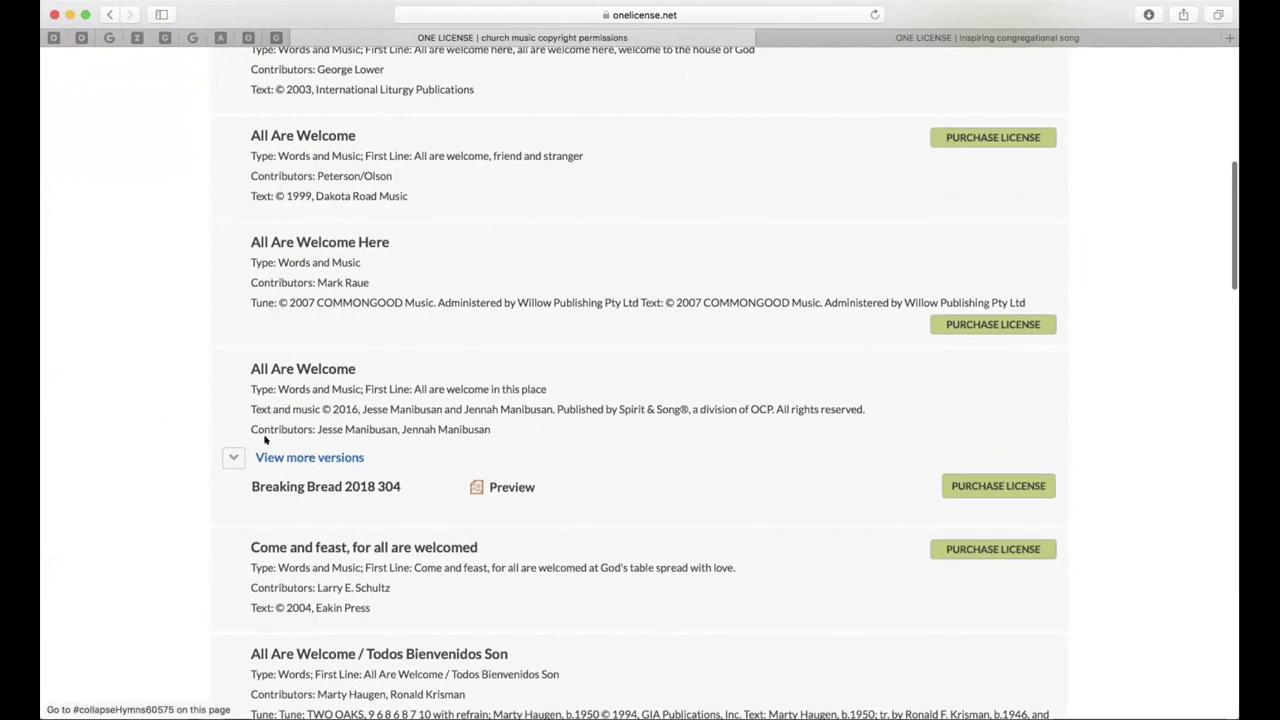
scroll(166, 415, down, 5)
scroll(165, 415, up, 10)
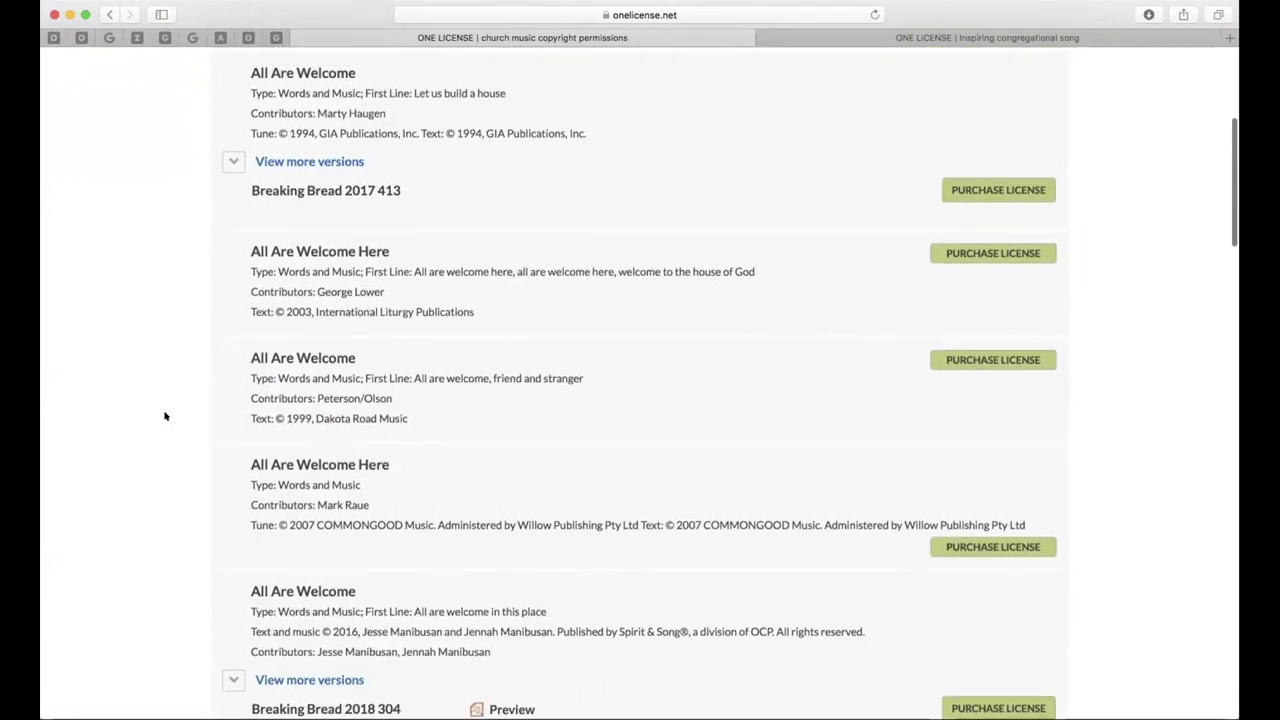
scroll(165, 415, up, 2)
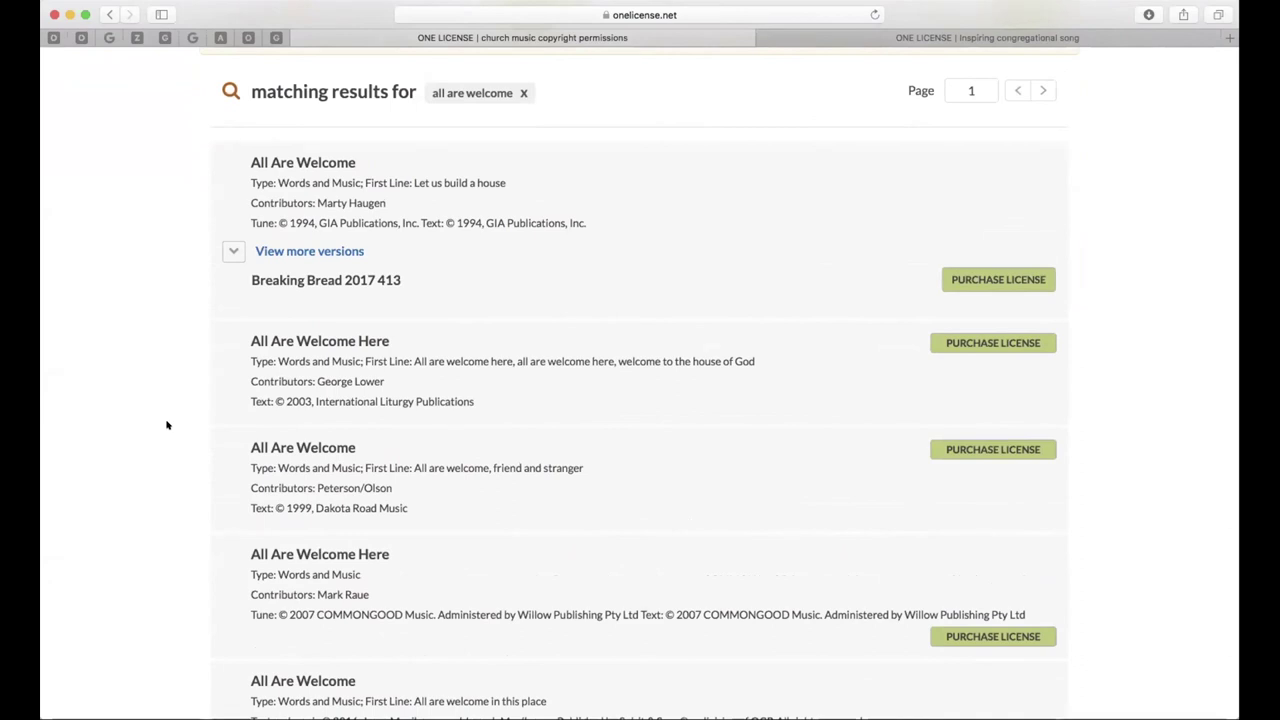
drag(315, 502, 380, 505)
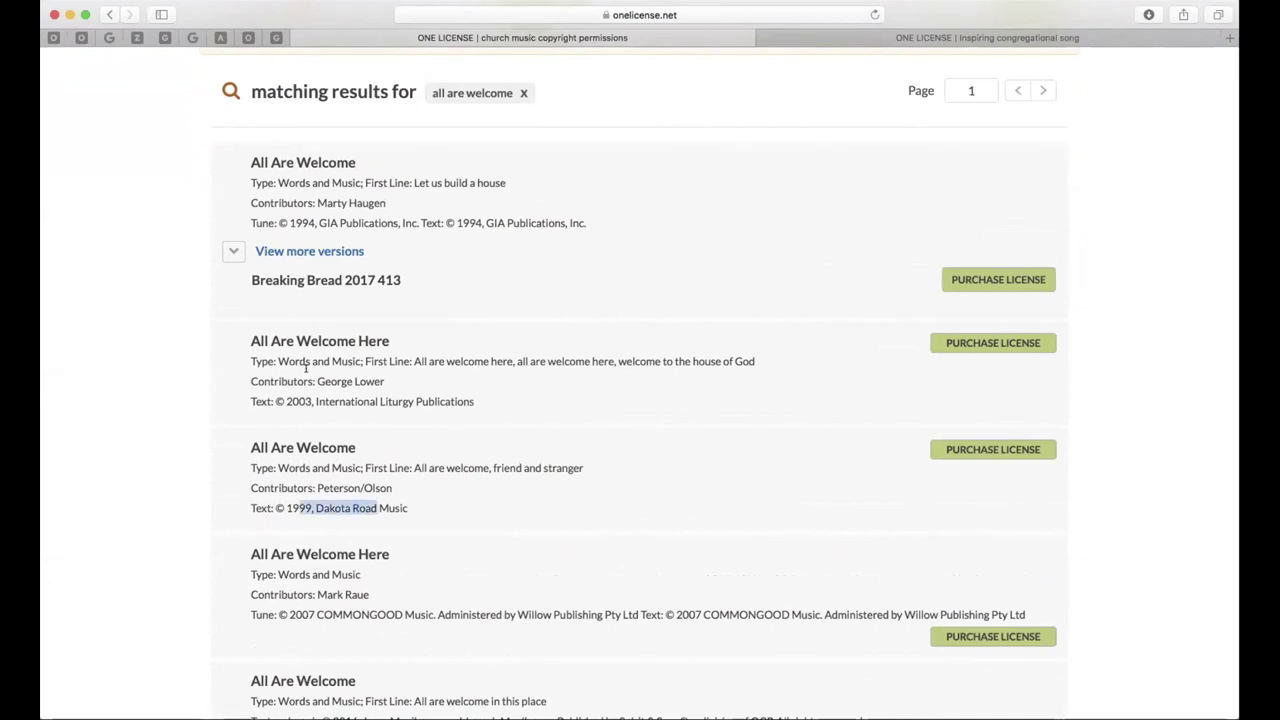
click(297, 388)
scroll(121, 391, down, 5)
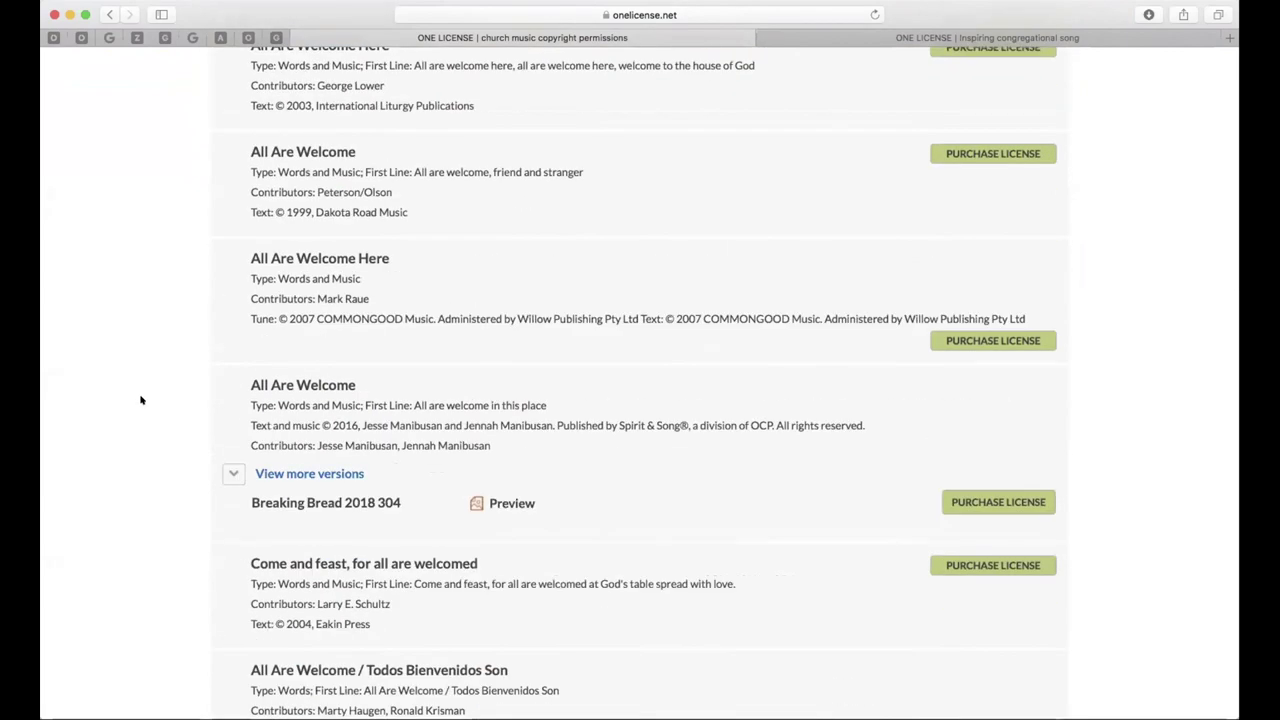
scroll(168, 404, up, 6)
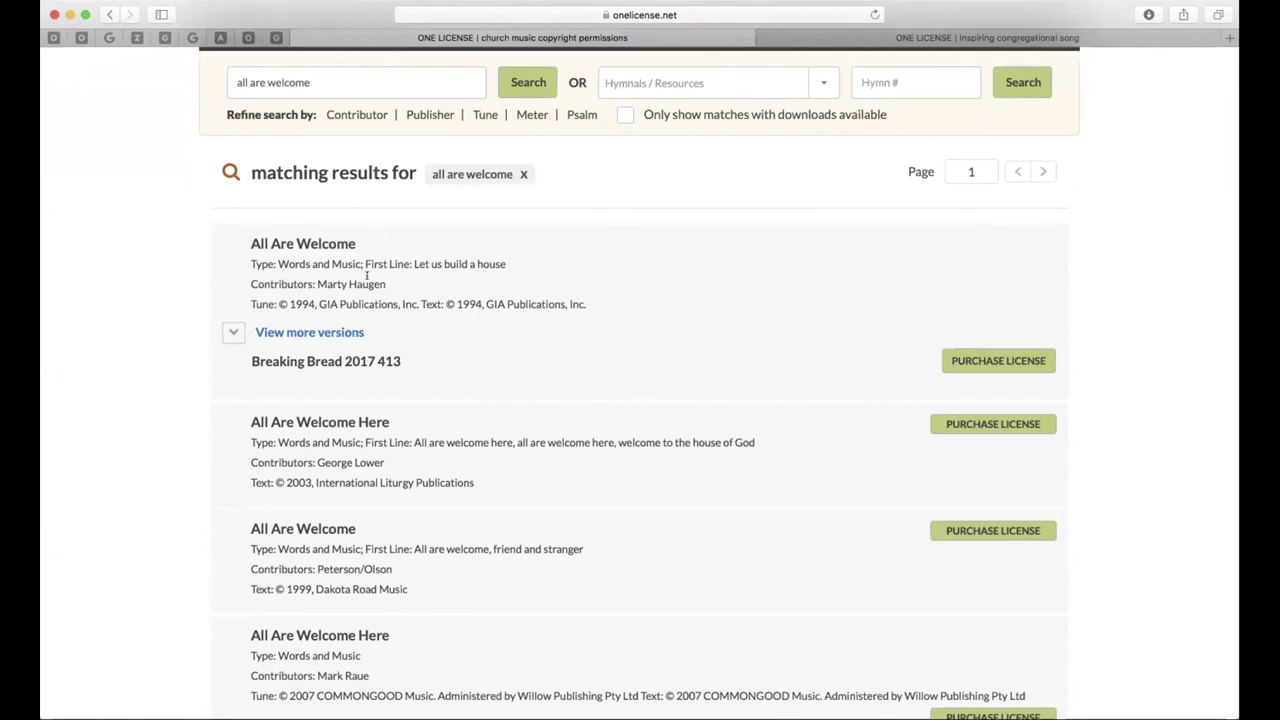
Expand all versions of the All Are Welcome result with the first line "Let us build a house"
click(315, 331)
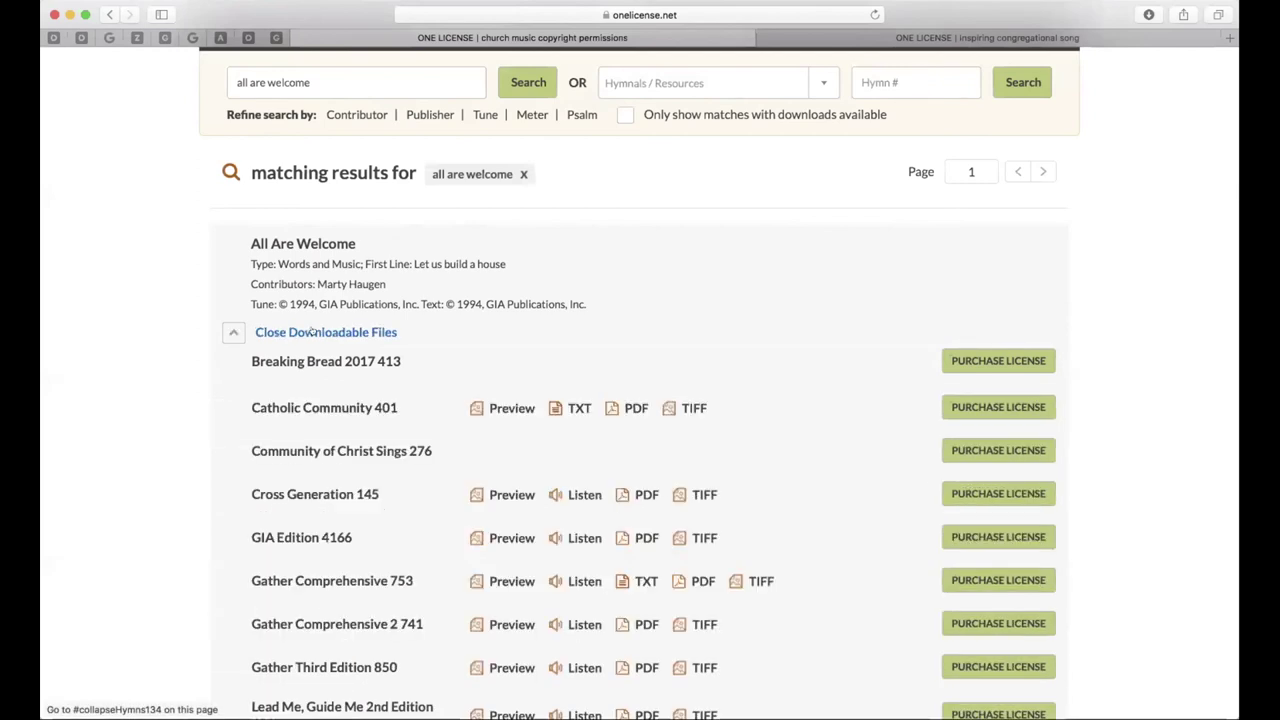
scroll(170, 329, down, 3)
scroll(170, 329, up, 1)
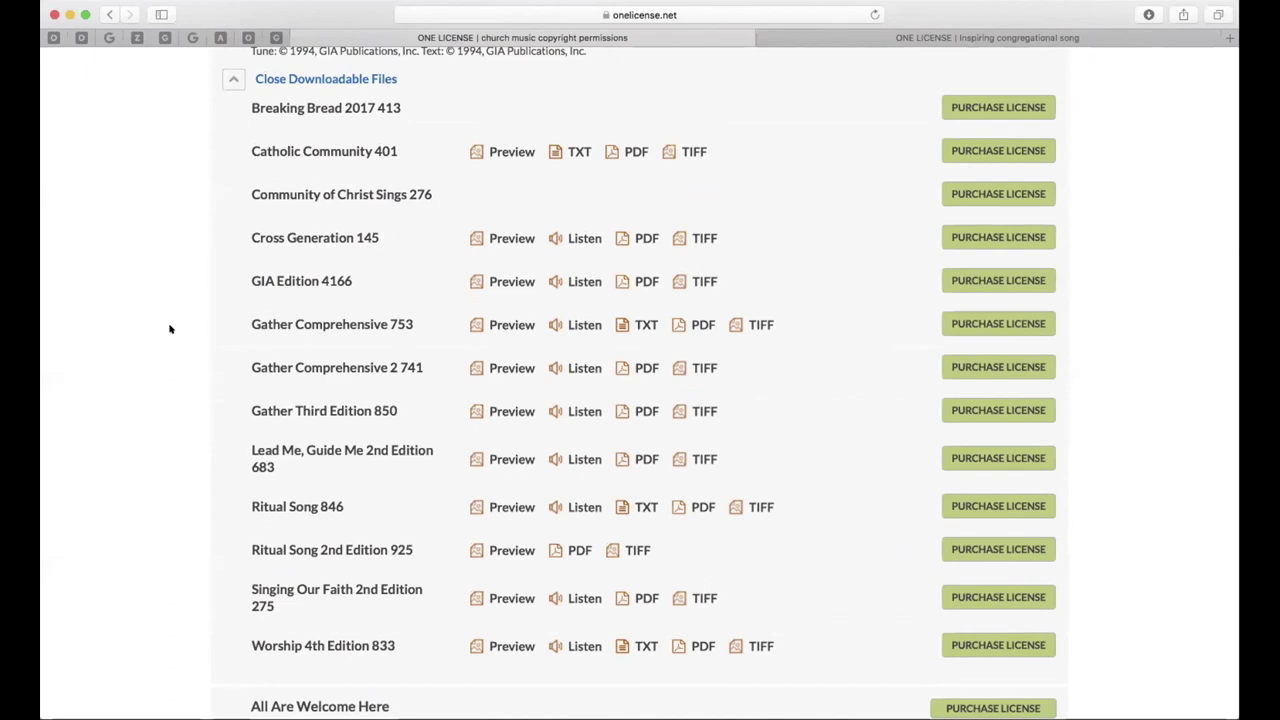
Preview the Catholic Community 401 sheet music and check the access to its PDF file
click(494, 149)
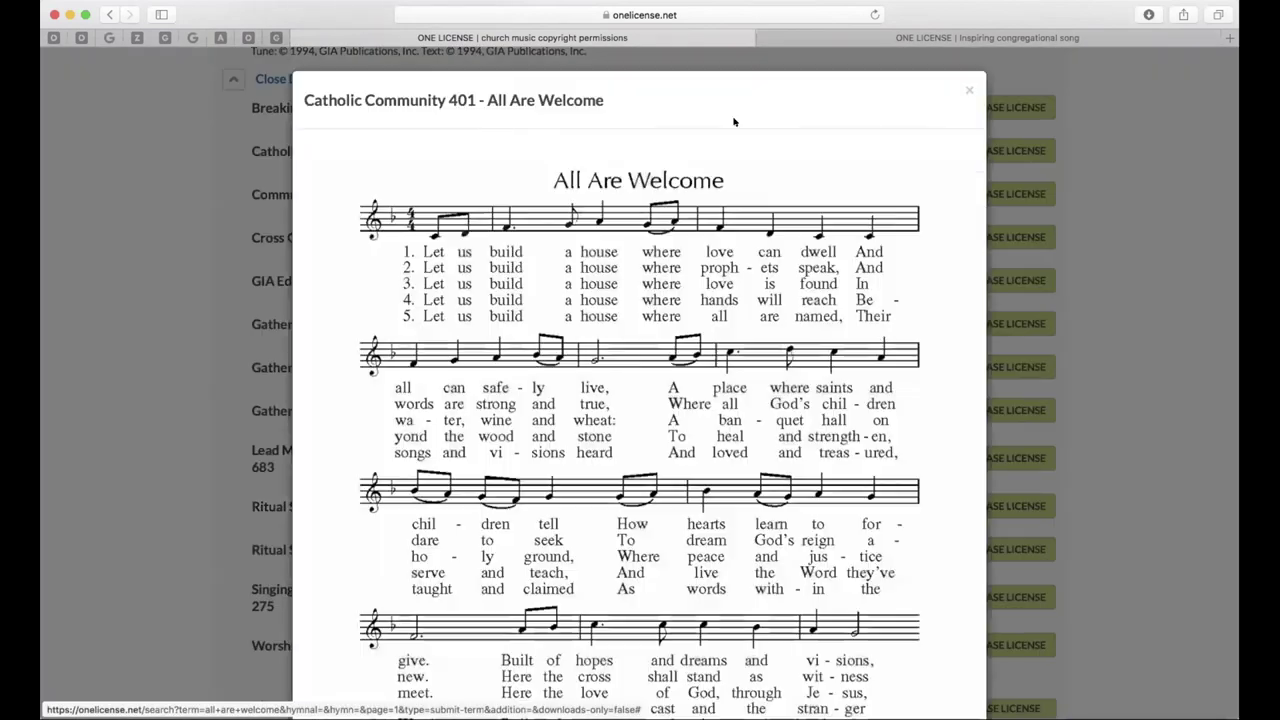
click(966, 89)
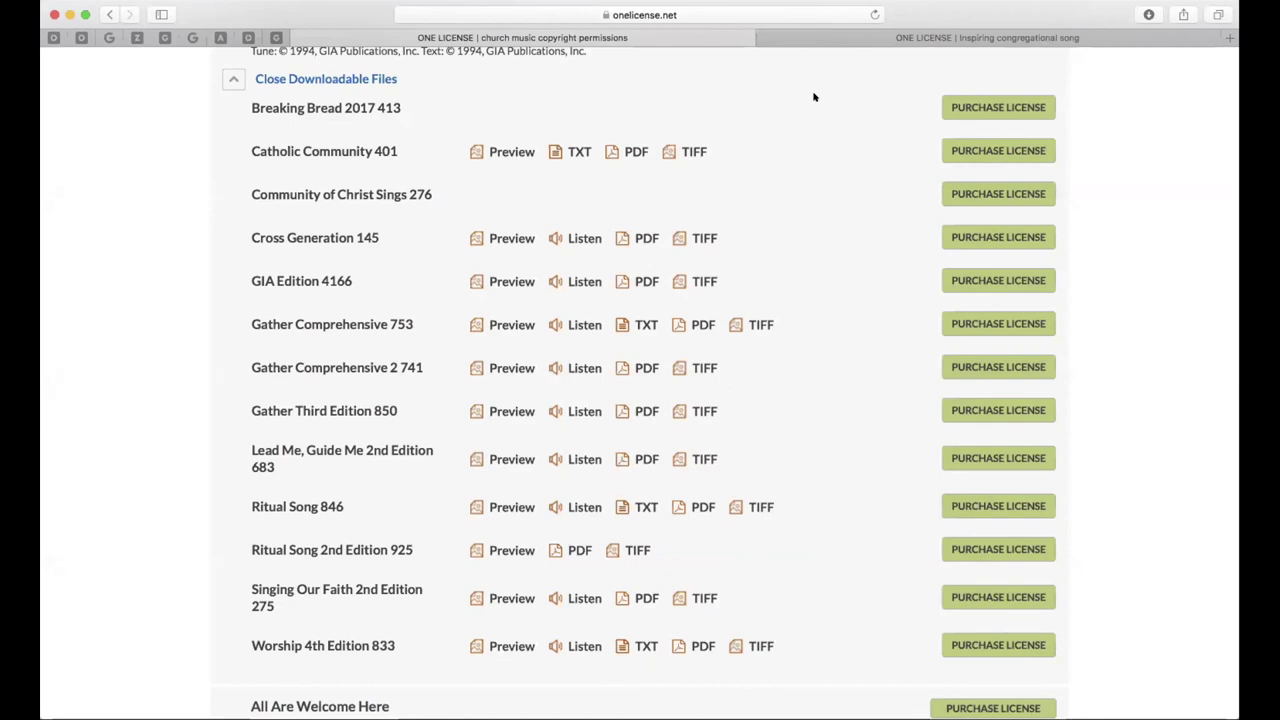
click(622, 148)
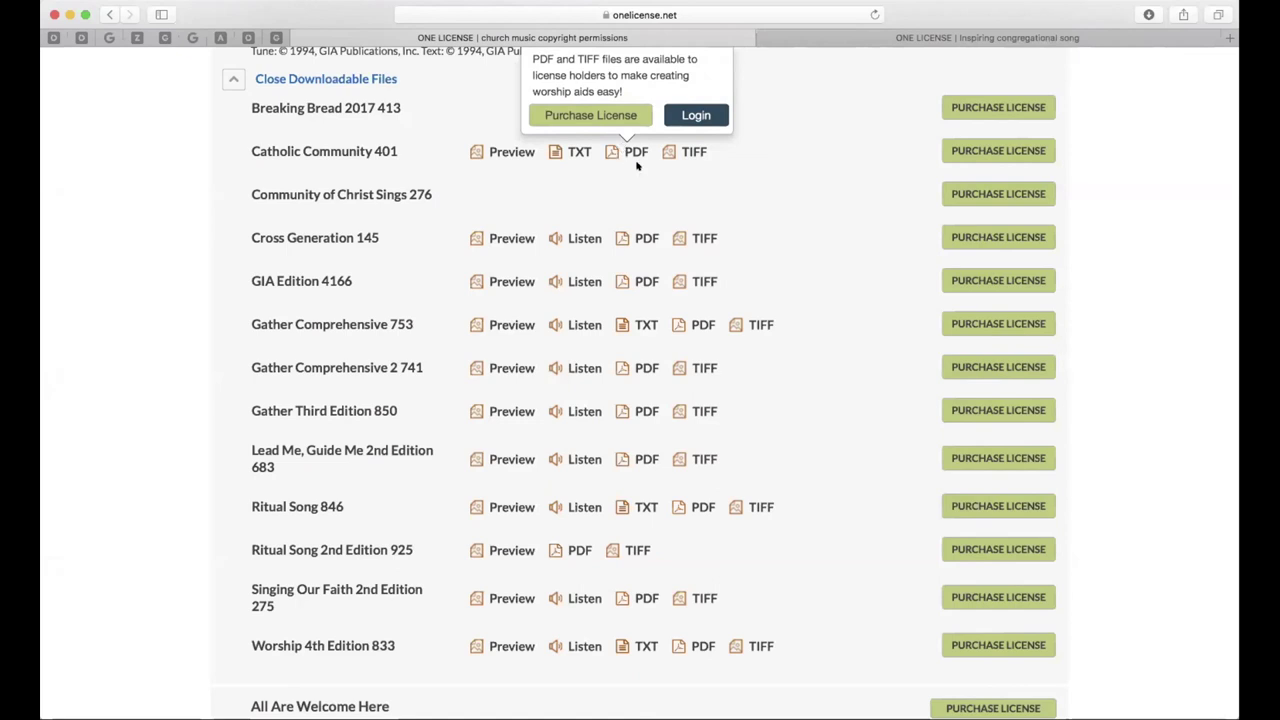
click(752, 182)
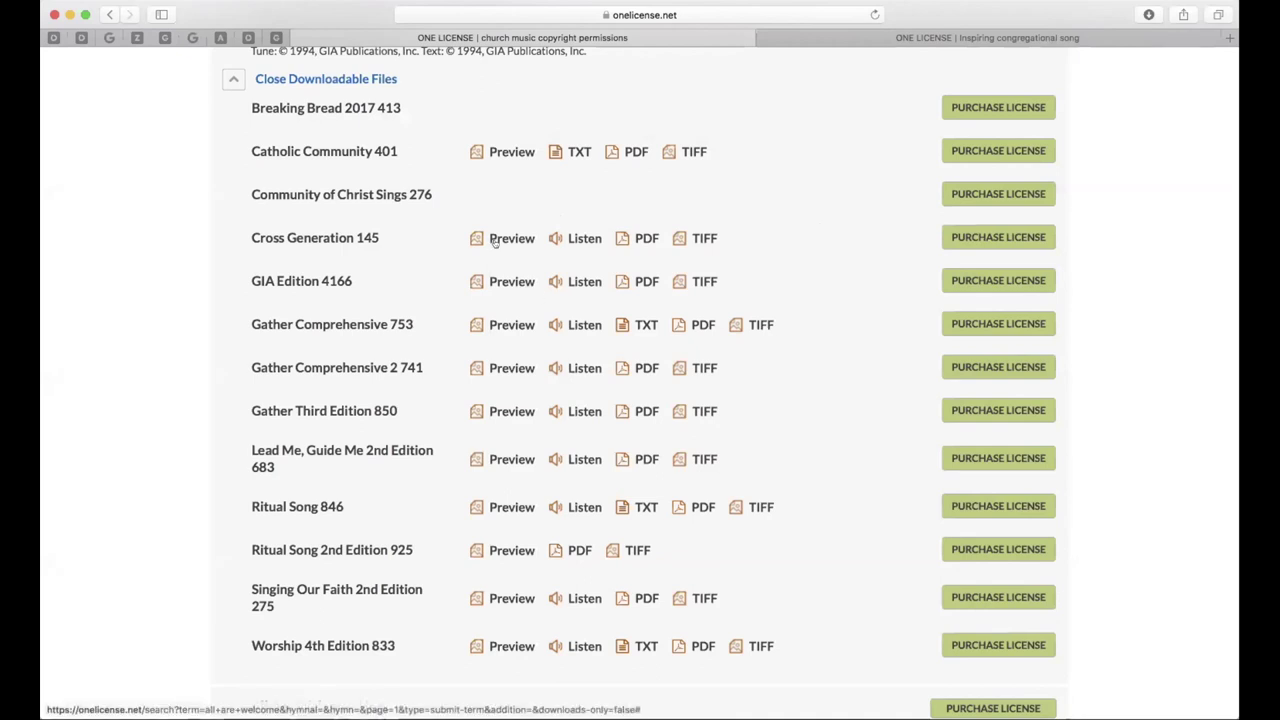
Listen to part of the Cross Generation 145 audio sample of All Are Welcome and close the player
click(574, 240)
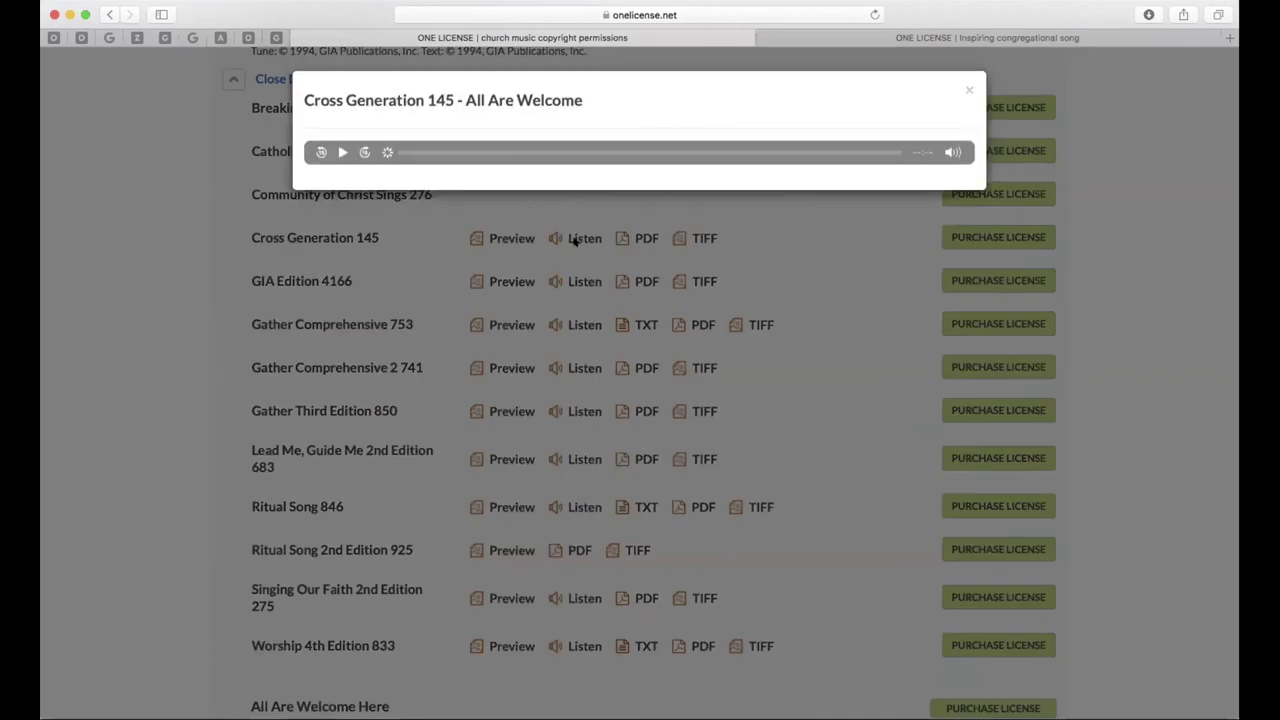
click(340, 152)
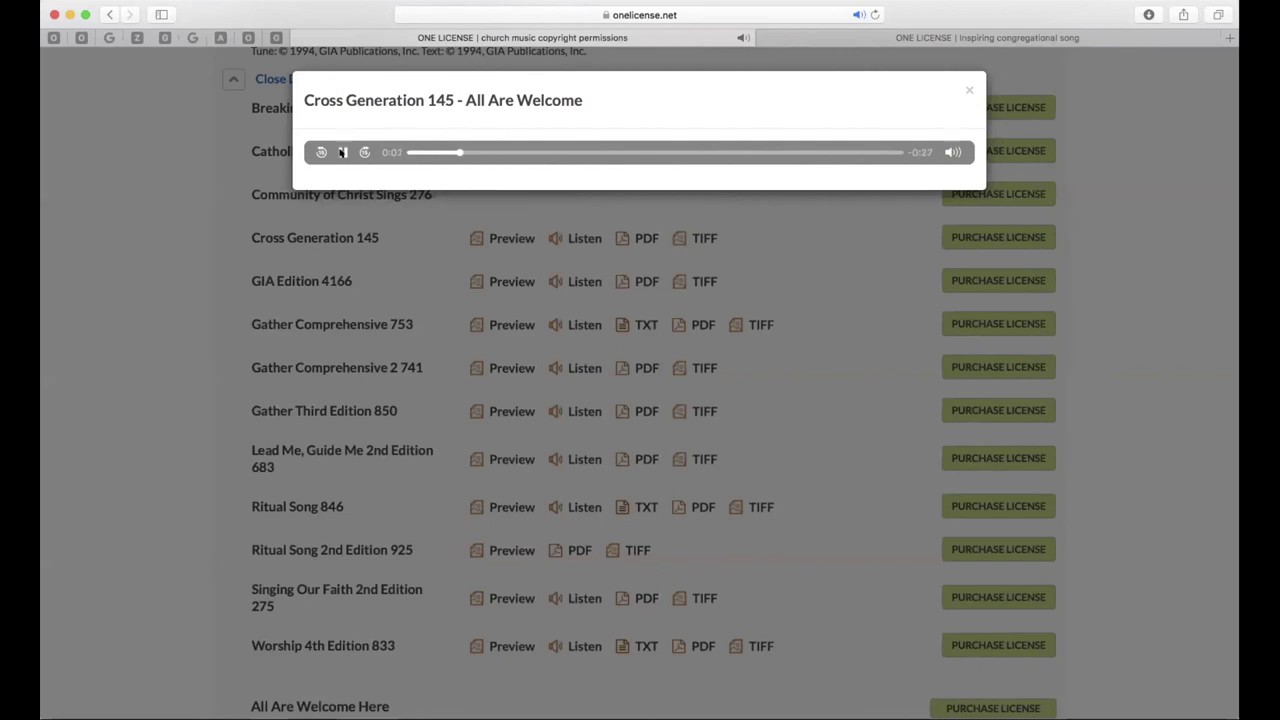
click(341, 152)
click(965, 89)
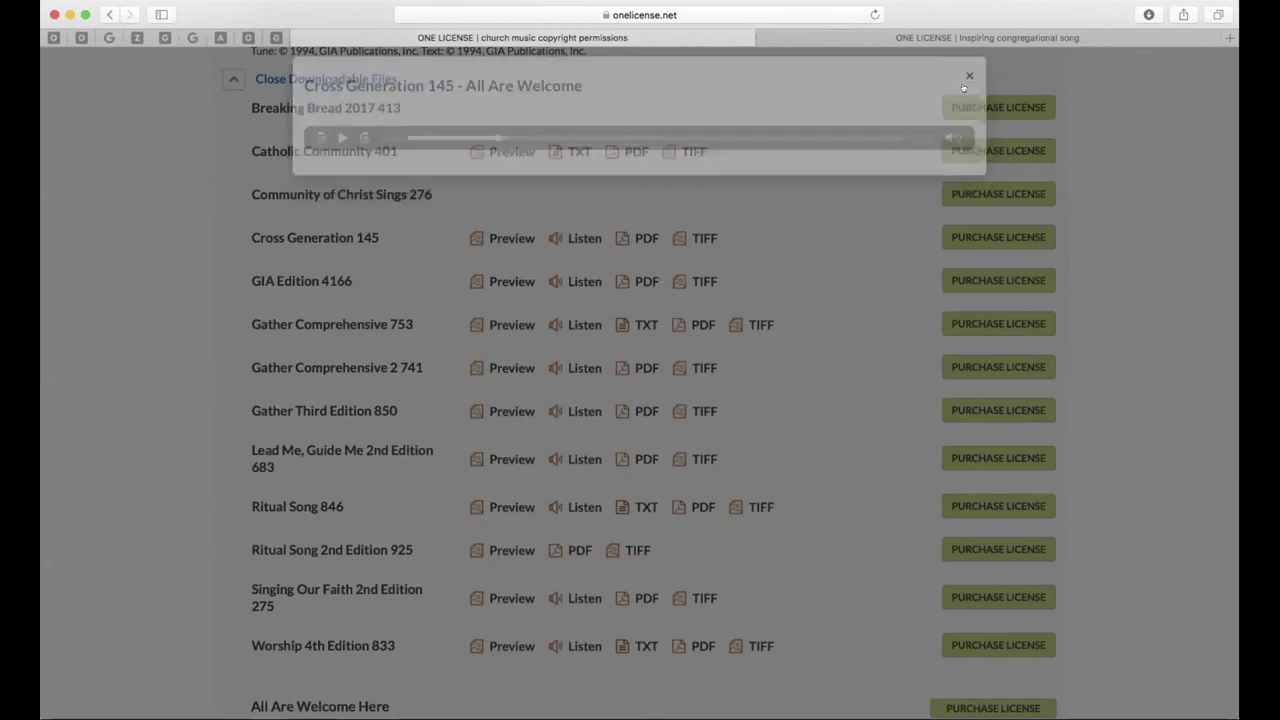
Look over the remaining downloadable versions of All Are Welcome and return to the site's home page
scroll(474, 200, up, 2)
scroll(474, 200, down, 5)
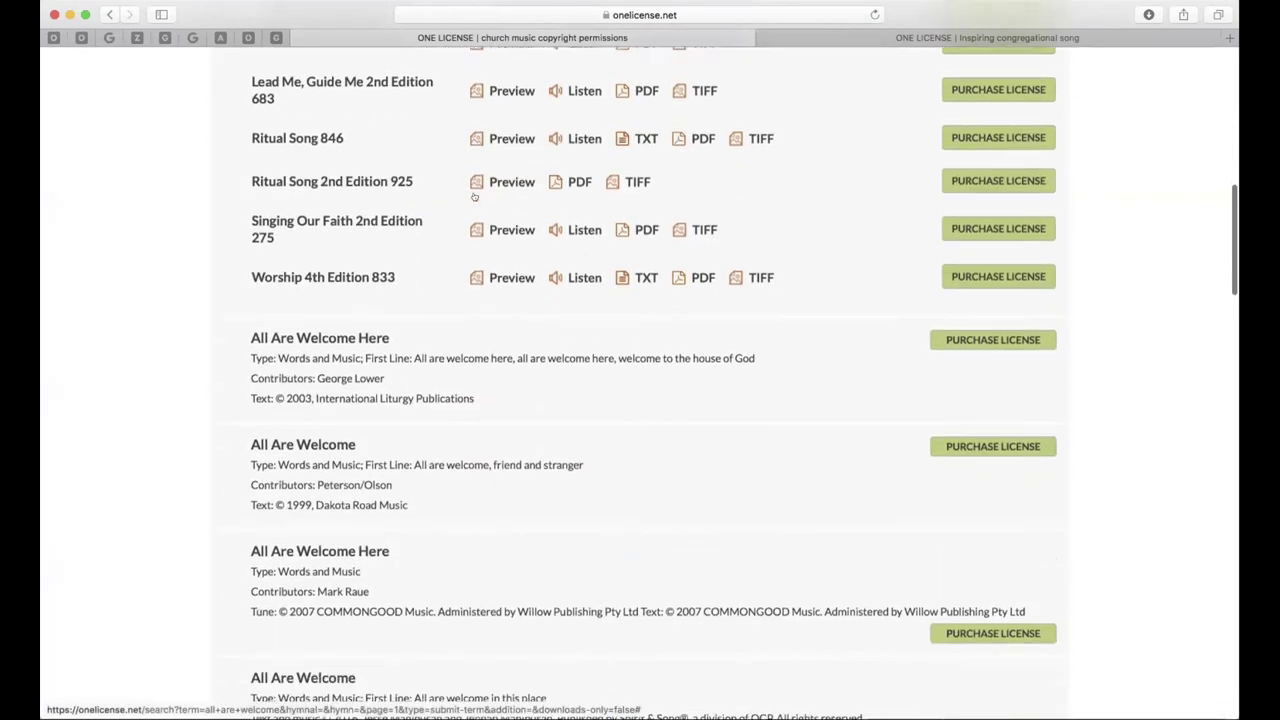
scroll(474, 197, down, 1)
scroll(506, 303, up, 5)
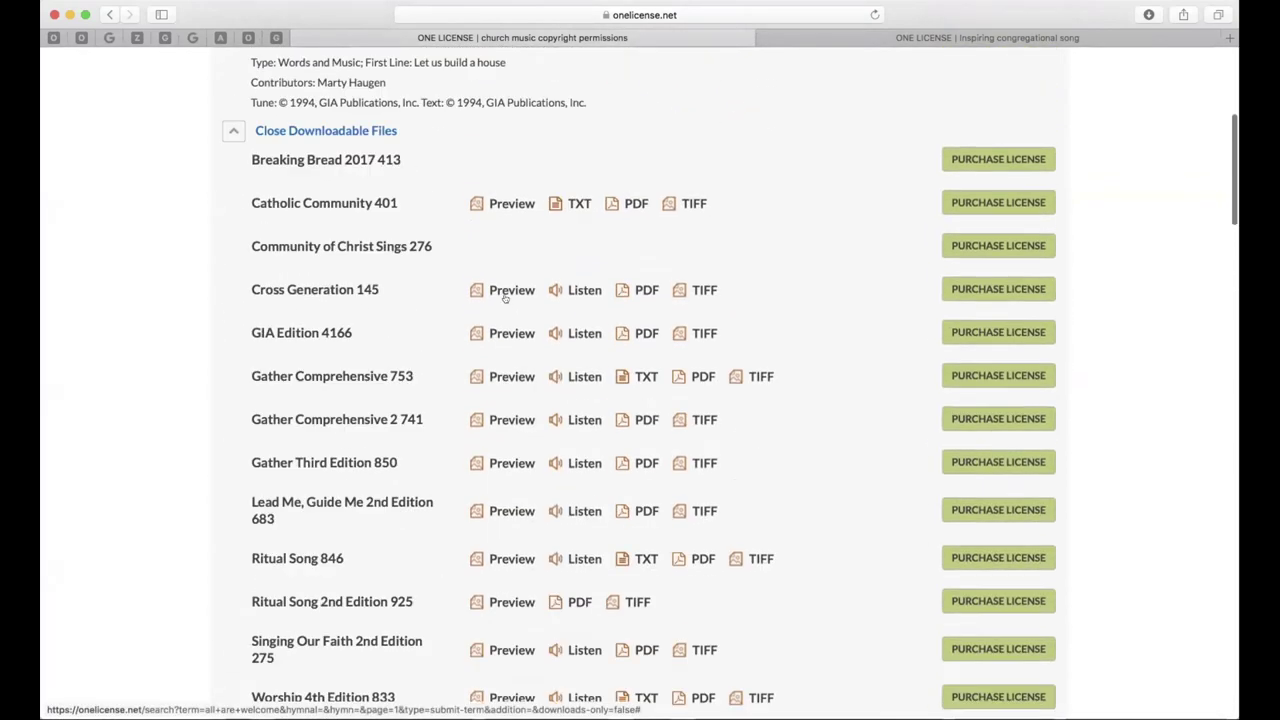
scroll(550, 313, up, 1)
scroll(826, 206, up, 3)
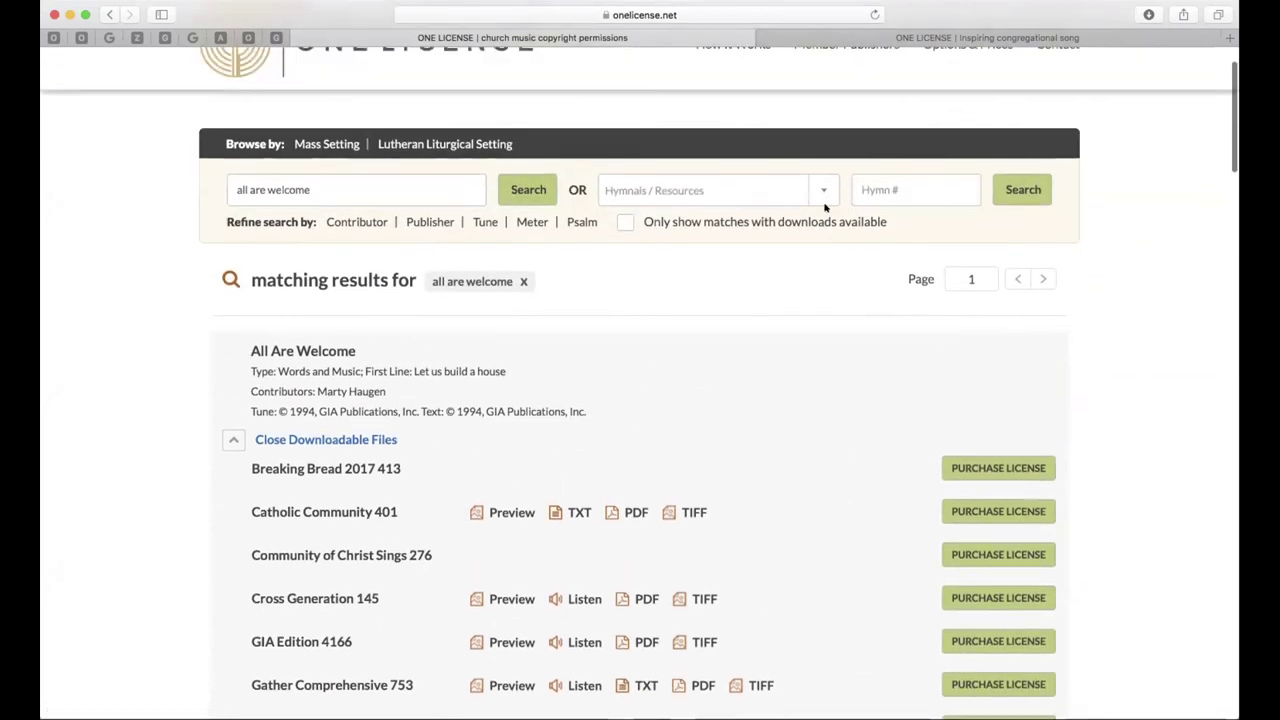
scroll(826, 206, up, 2)
click(413, 132)
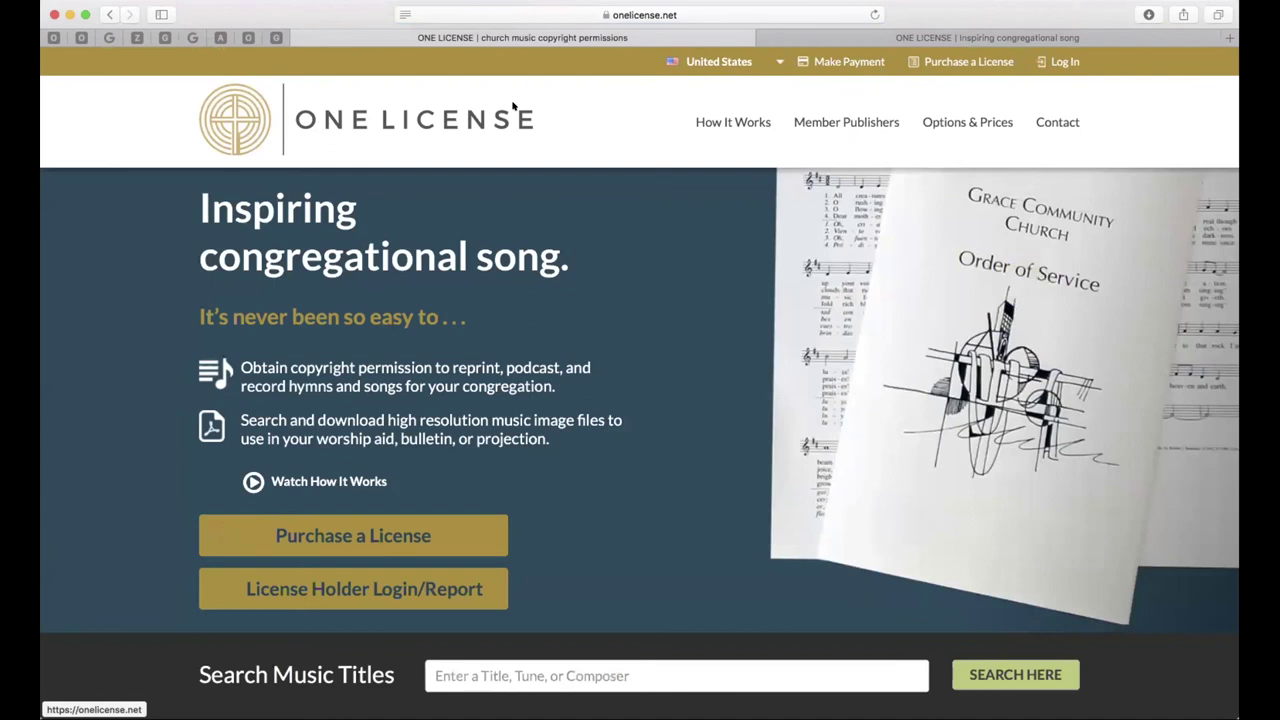
Review the home page sections on how One License works, its member publishers, and news and announcements
scroll(563, 143, down, 10)
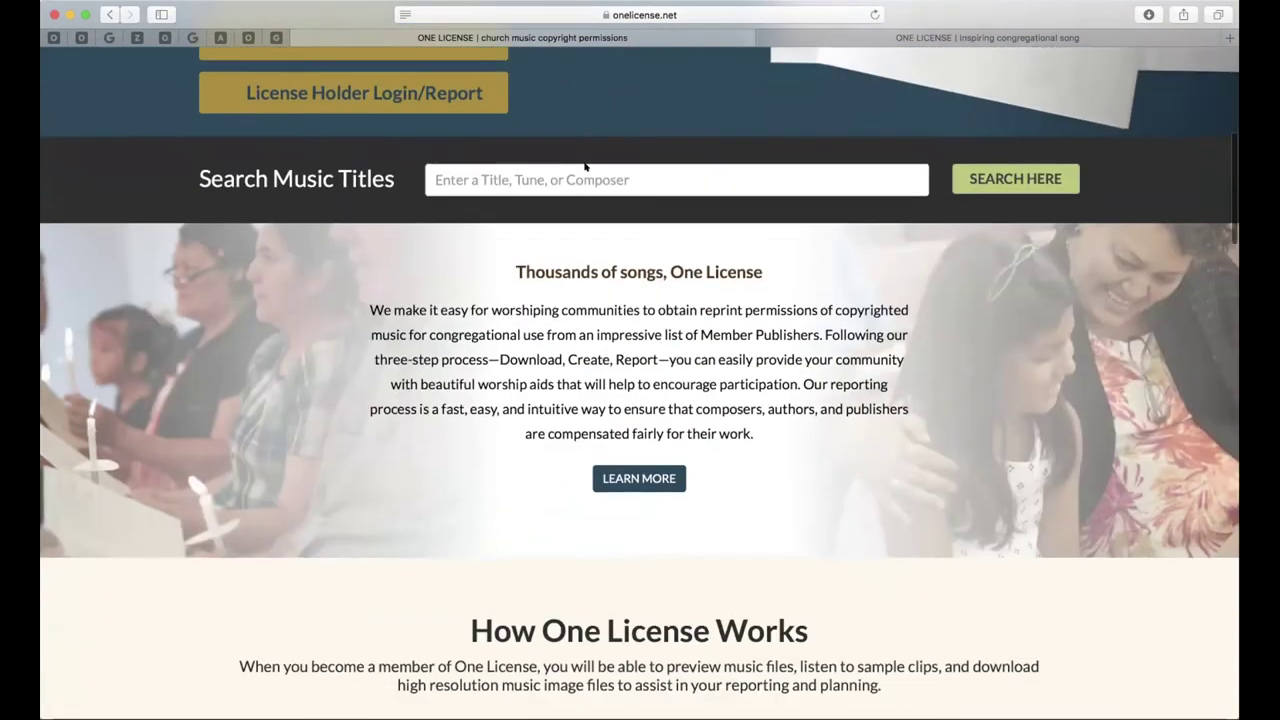
scroll(587, 168, down, 3)
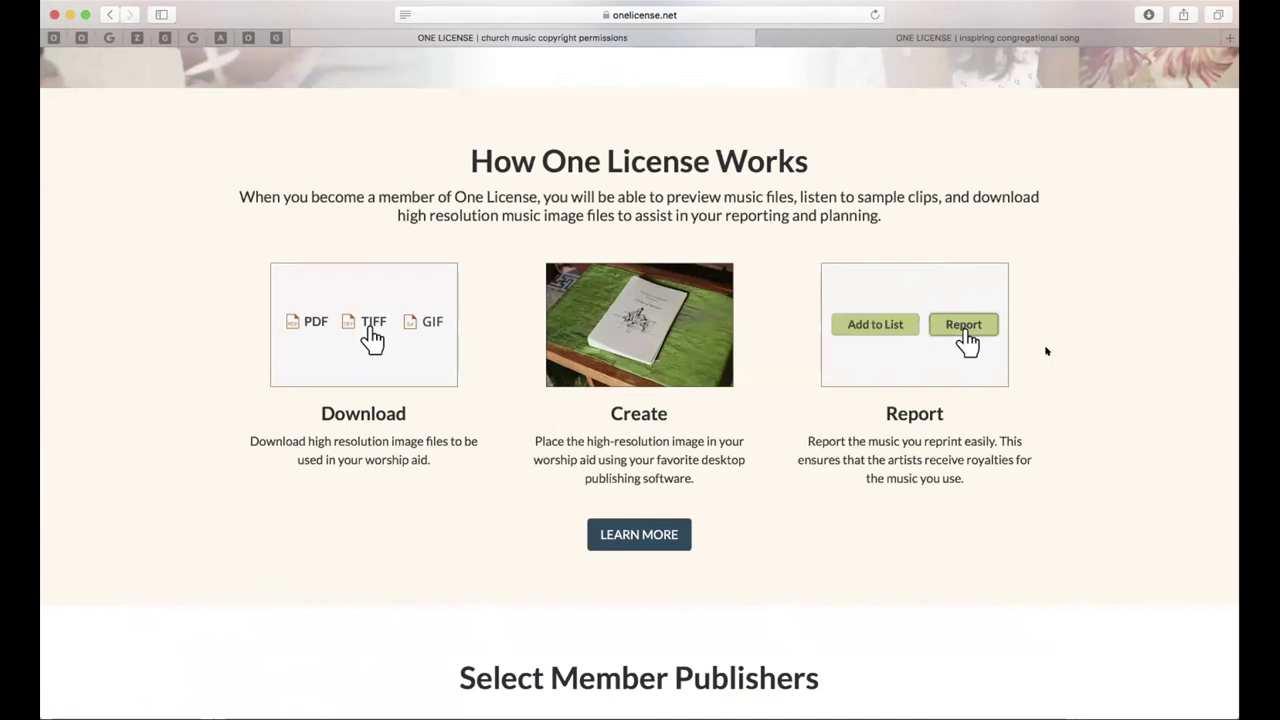
scroll(1046, 360, down, 6)
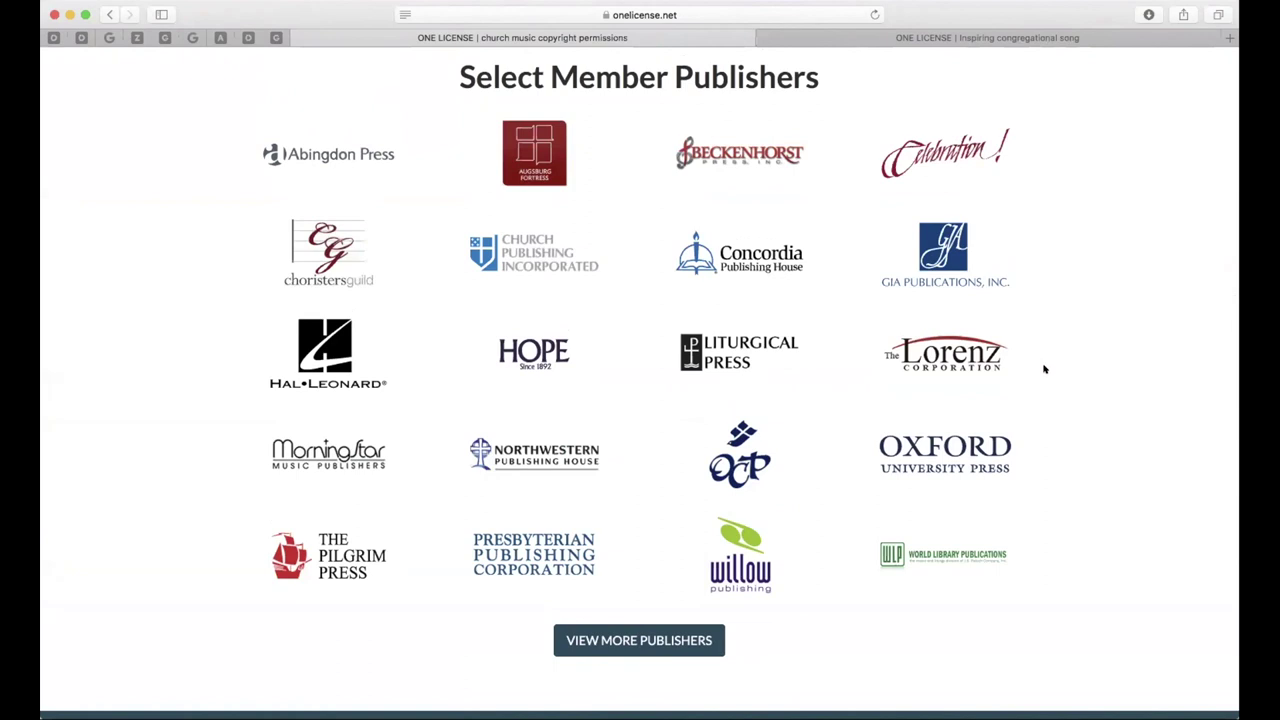
scroll(1046, 365, down, 5)
scroll(1093, 403, down, 1)
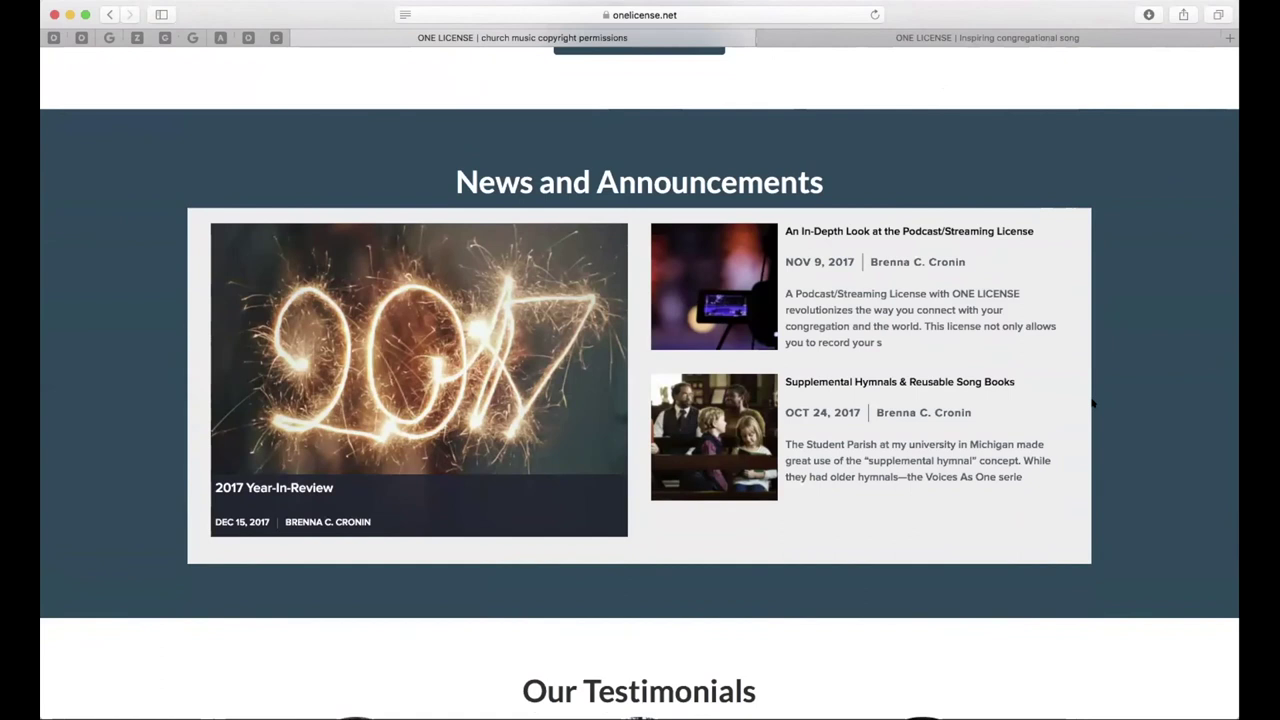
Go to the News & Announcements site and show its full web address, news.onelicense.net
click(367, 355)
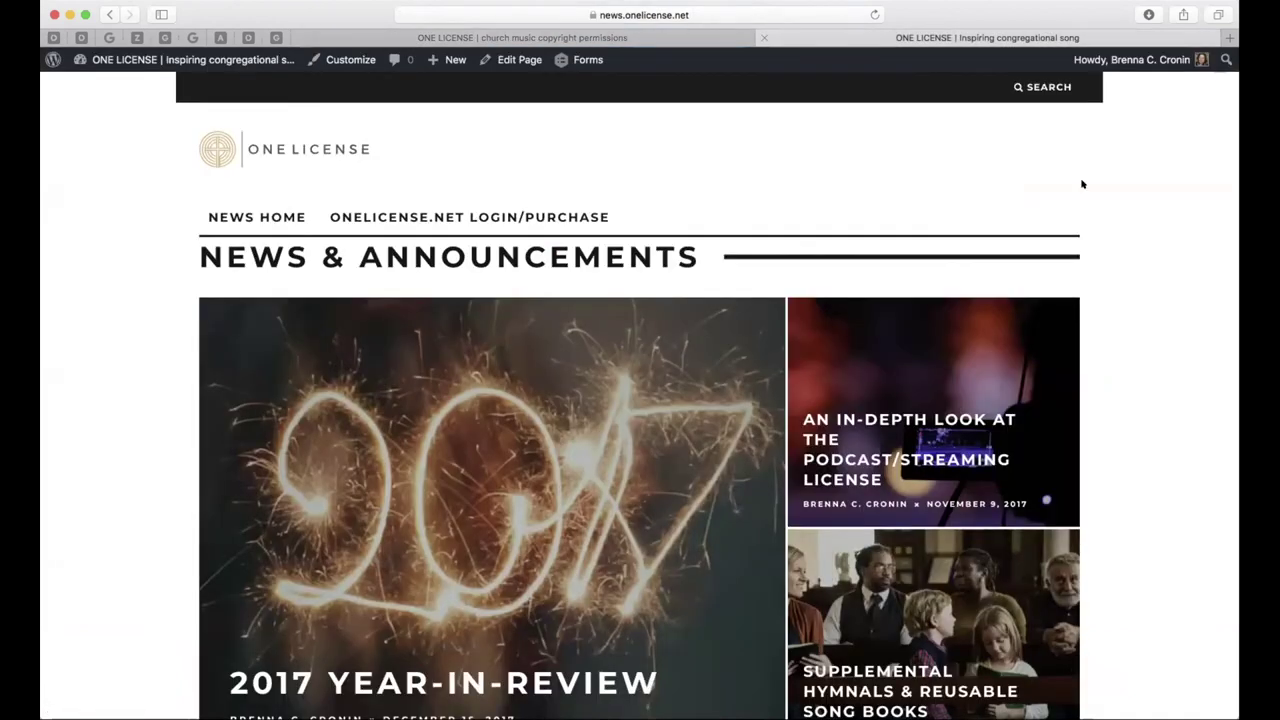
click(774, 15)
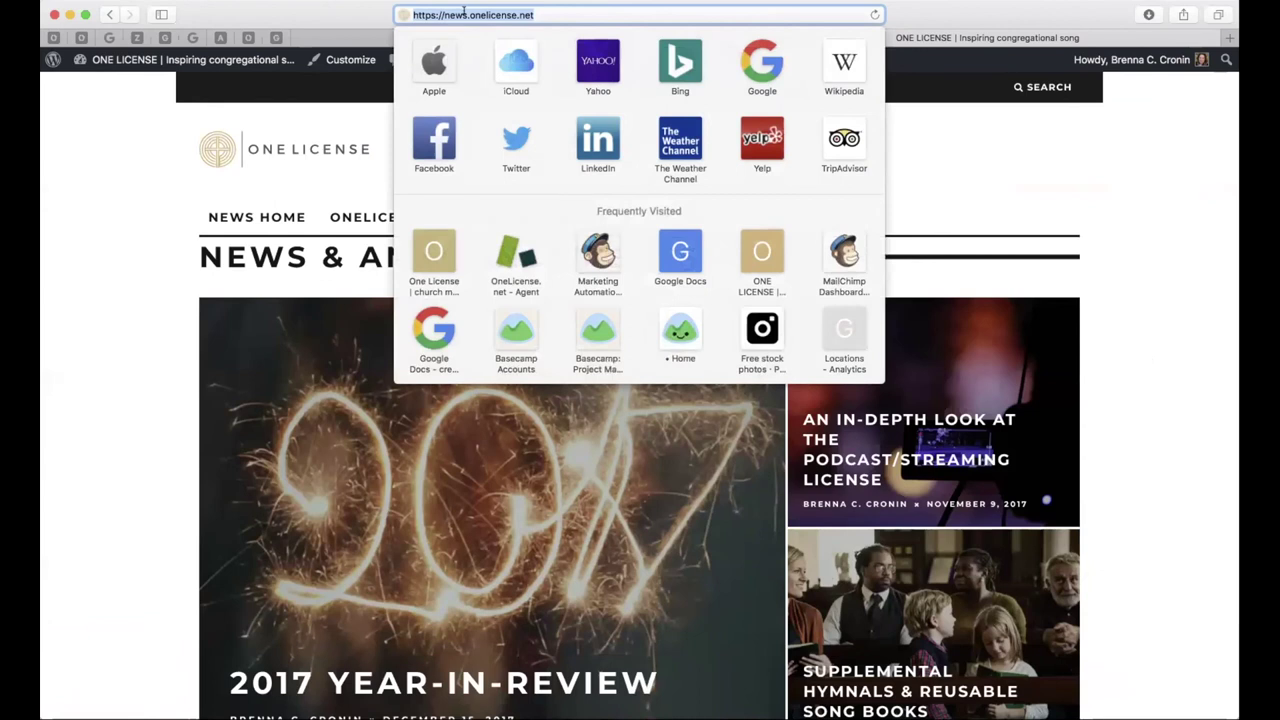
click(1022, 137)
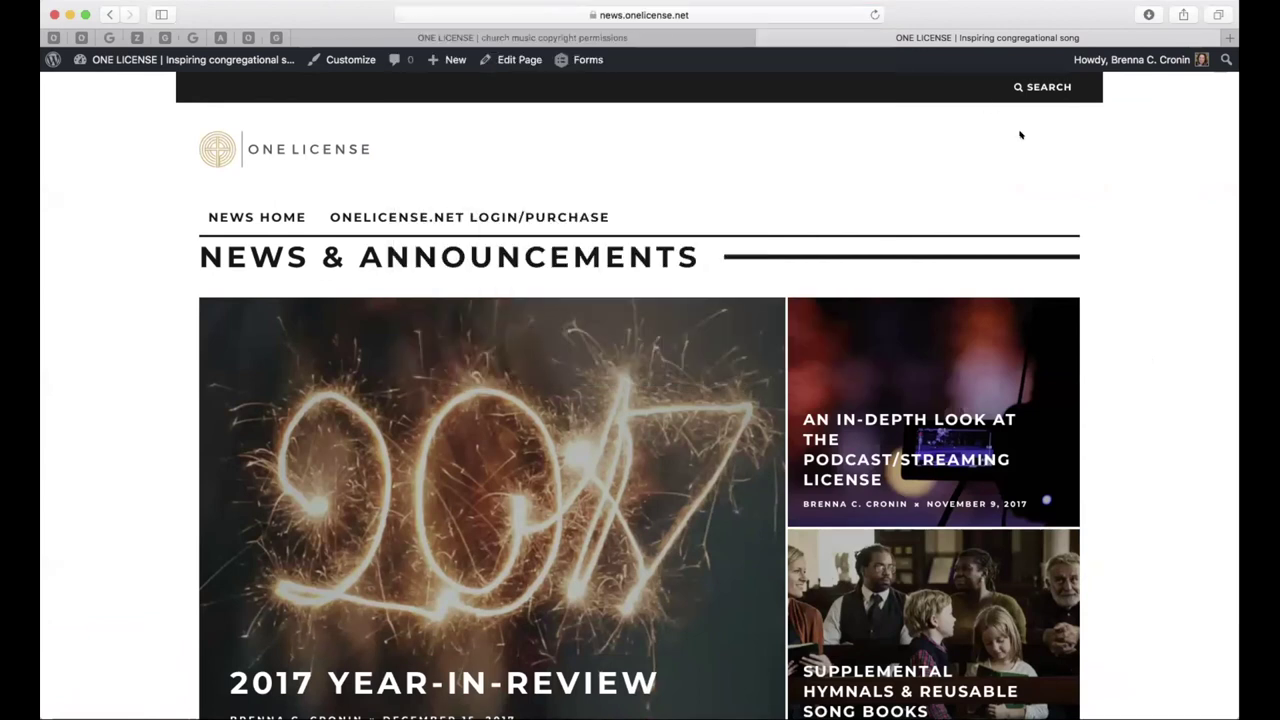
scroll(1158, 229, up, 2)
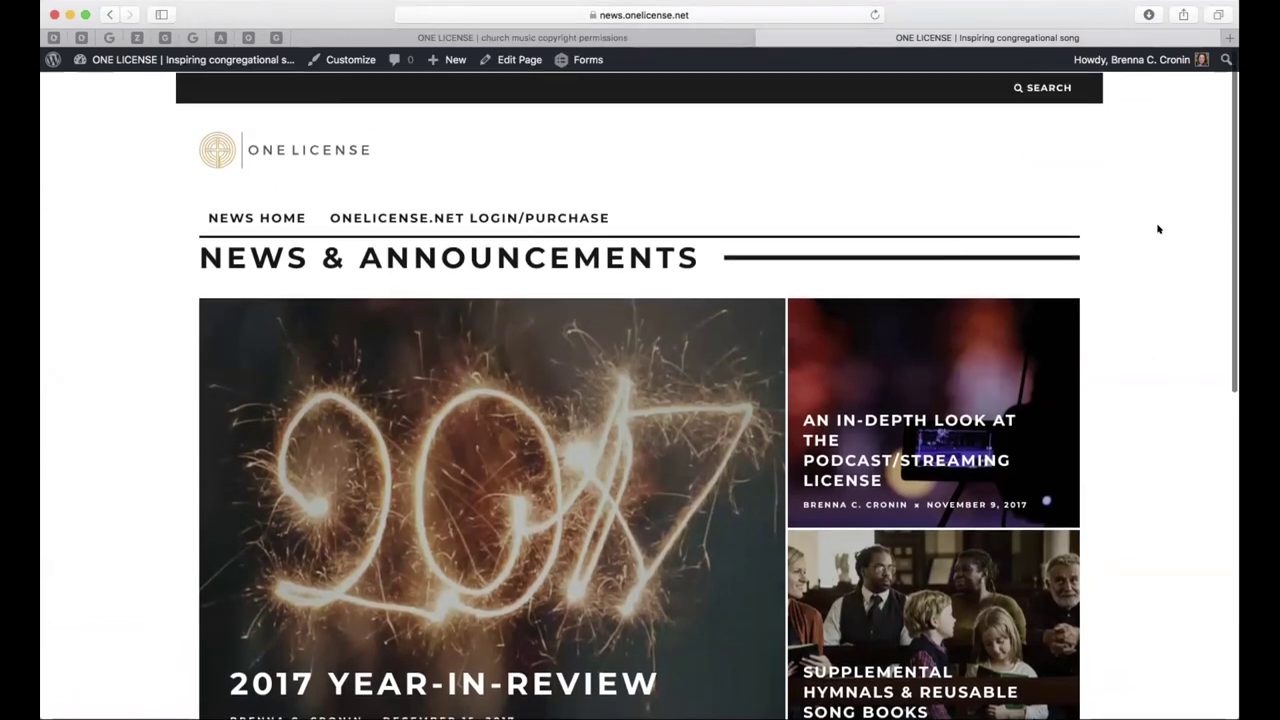
Search the news site for "supplem" and open the article Supplemental Hymnals & Reusable Song Books
click(1042, 88)
text(supplemtn)
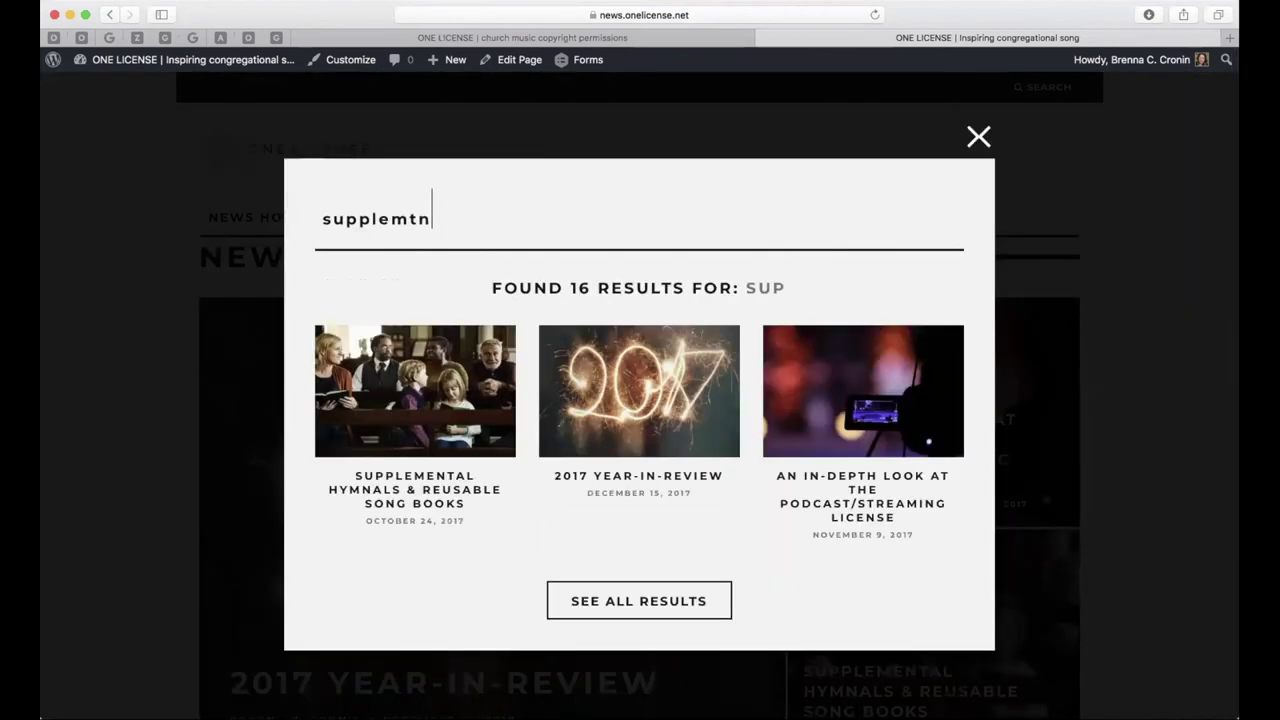
key(BackSpace)
key(BackSpace)
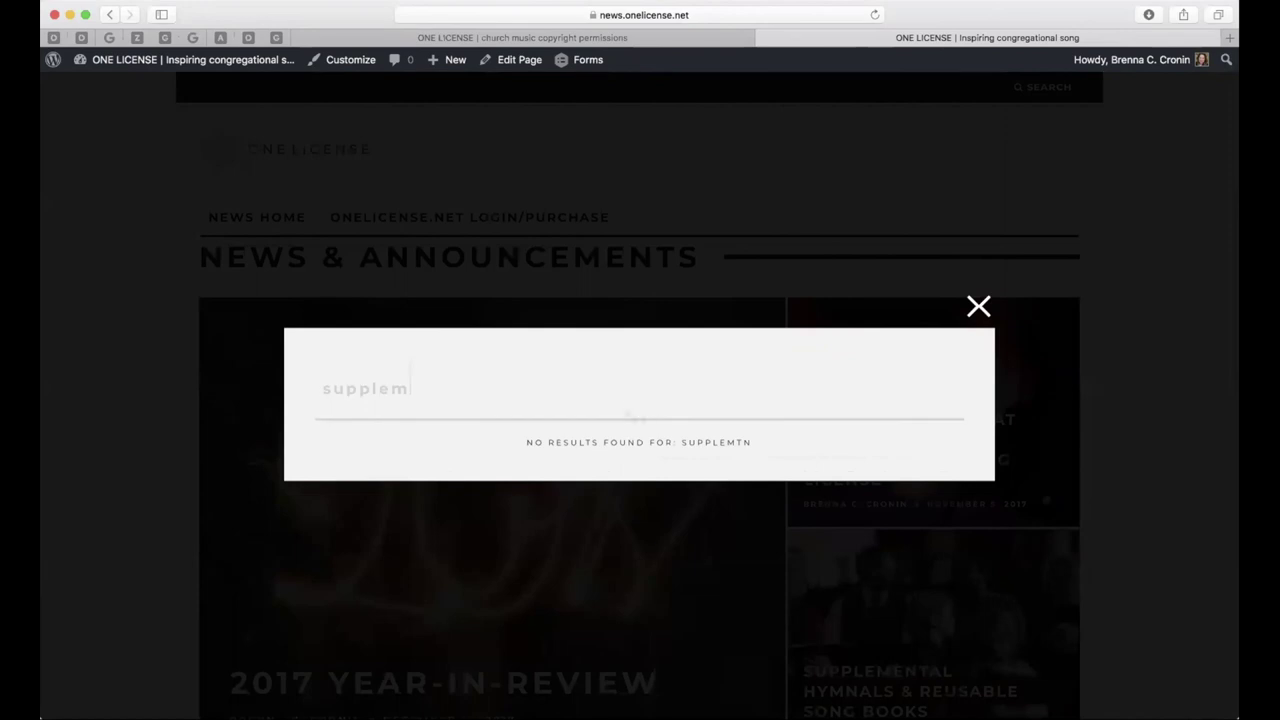
click(445, 380)
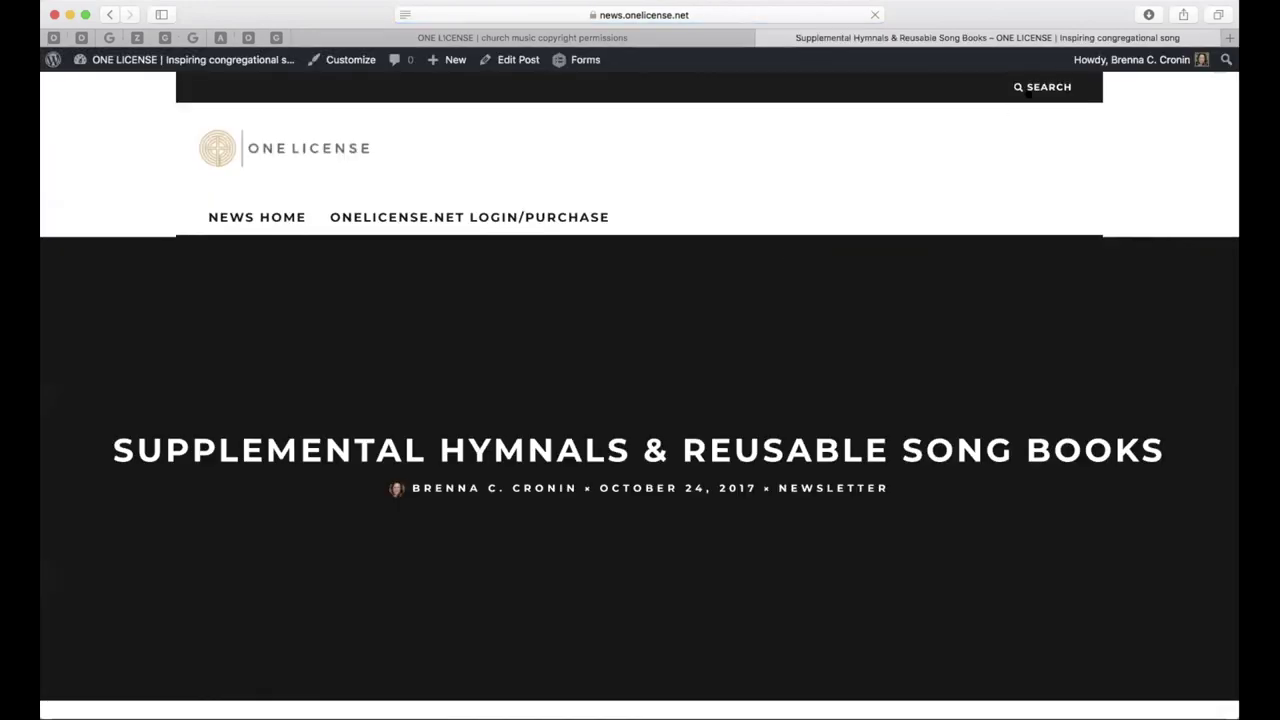
Look over the opening of the Supplemental Hymnals & Reusable Song Books article
scroll(640, 400, down, 1)
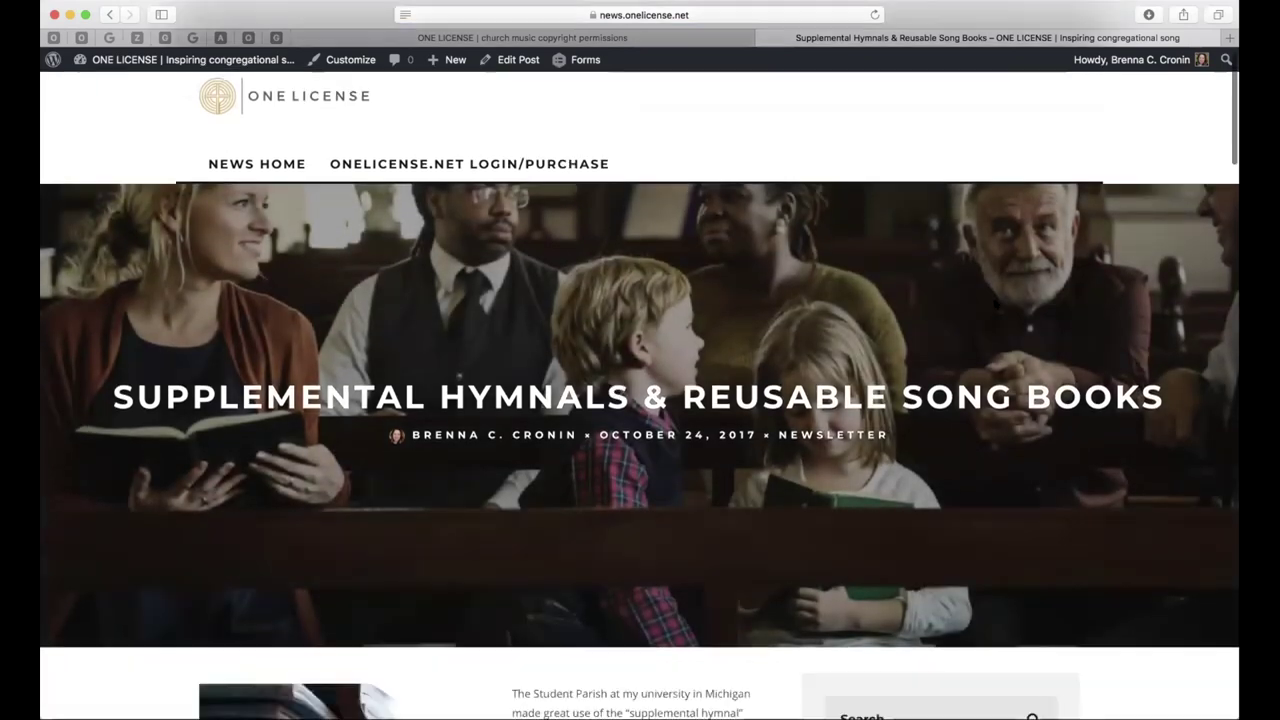
scroll(735, 290, down, 10)
scroll(735, 290, up, 6)
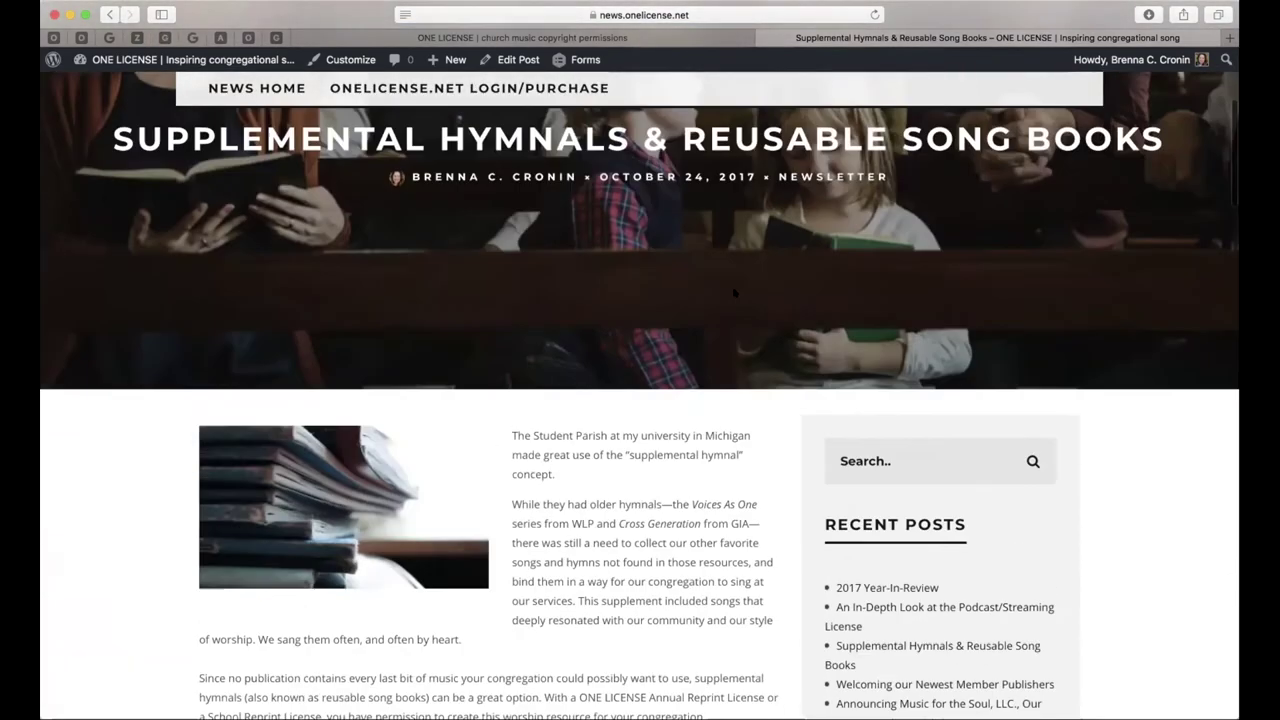
Search the news site for "payment" and open the article Wire Transfer Instructions & International Payments
scroll(735, 292, up, 5)
click(1048, 86)
text(payment)
key(Return)
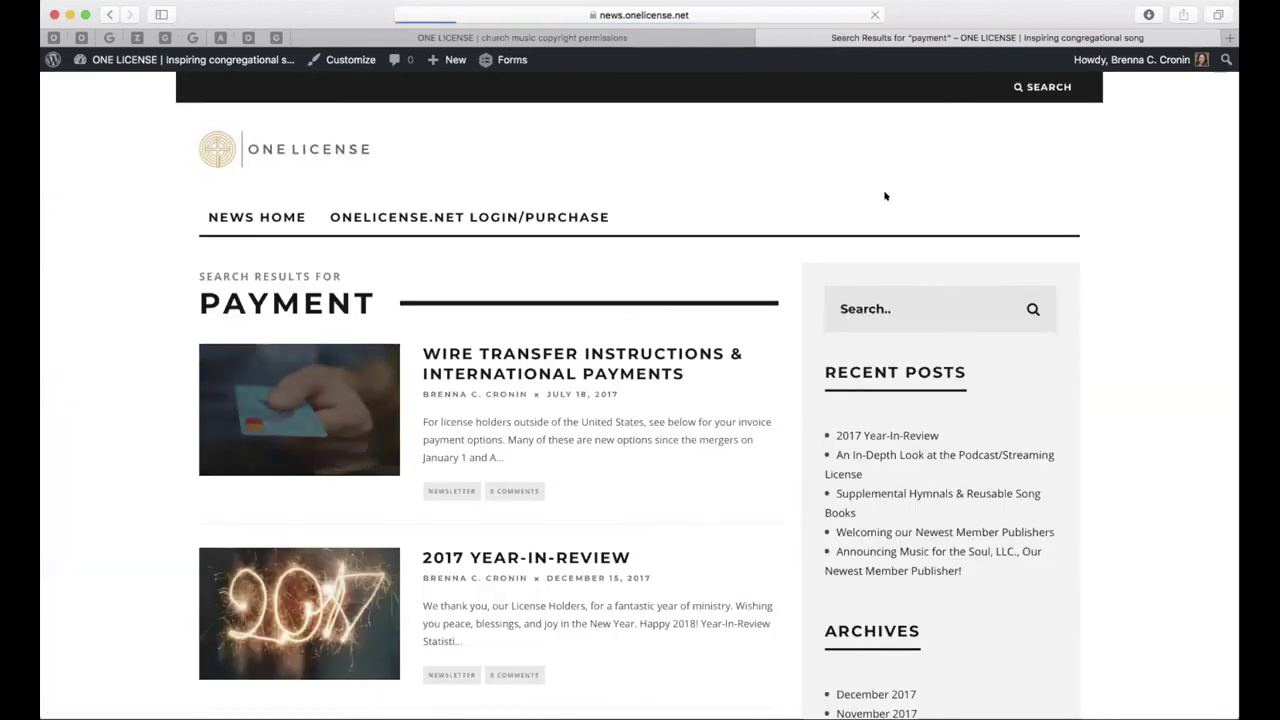
scroll(897, 250, down, 1)
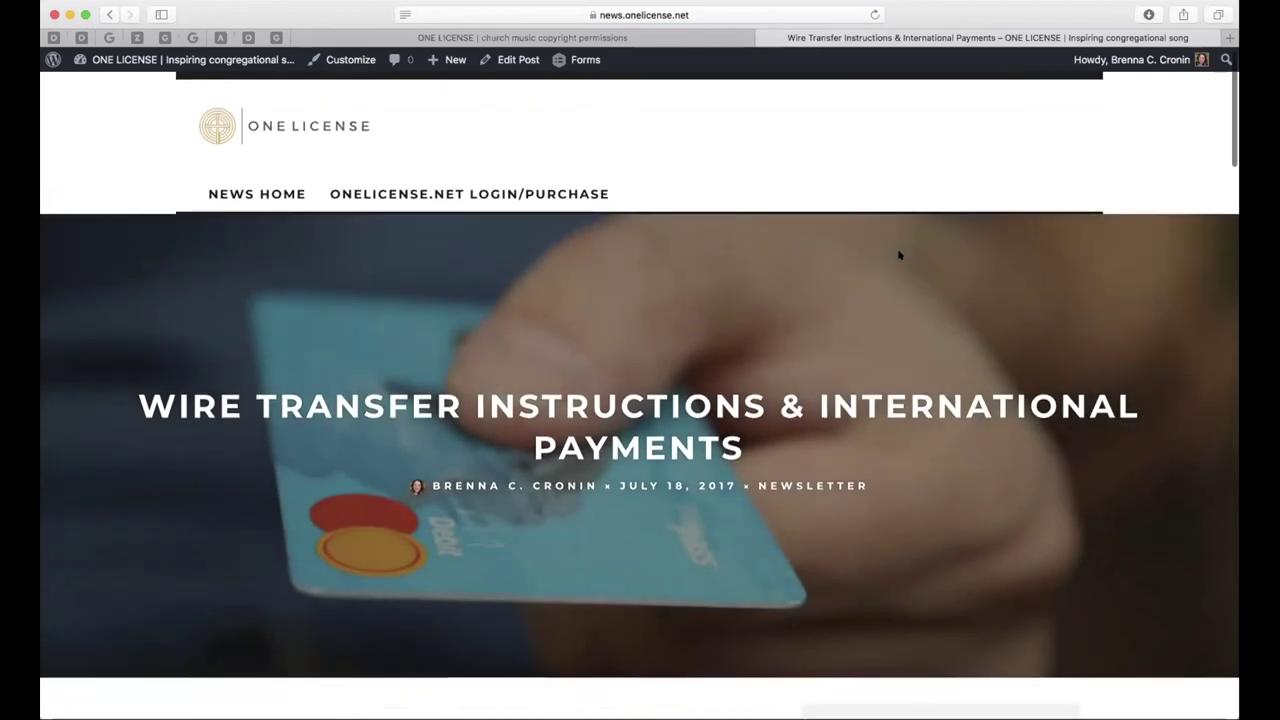
scroll(899, 255, up, 1)
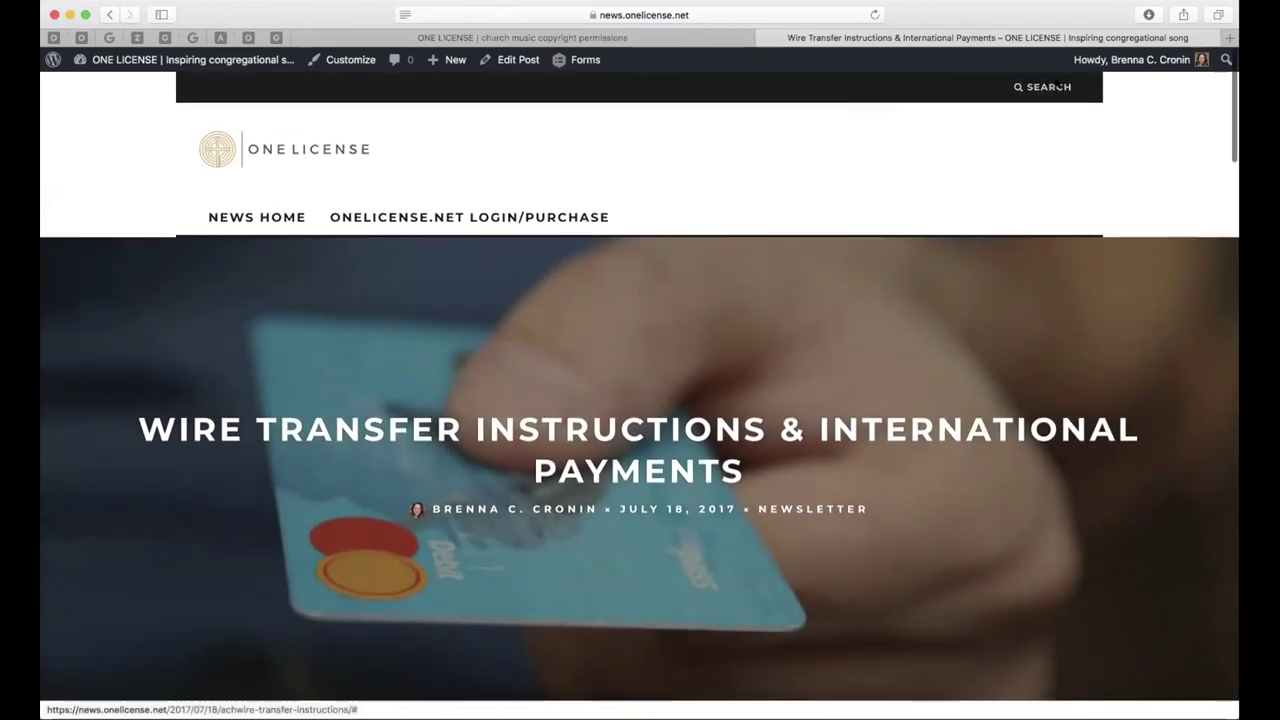
Search the news site for "podcast" and open the article An In-Depth Look at the Podcast/Streaming License
click(1057, 87)
text(podcas)
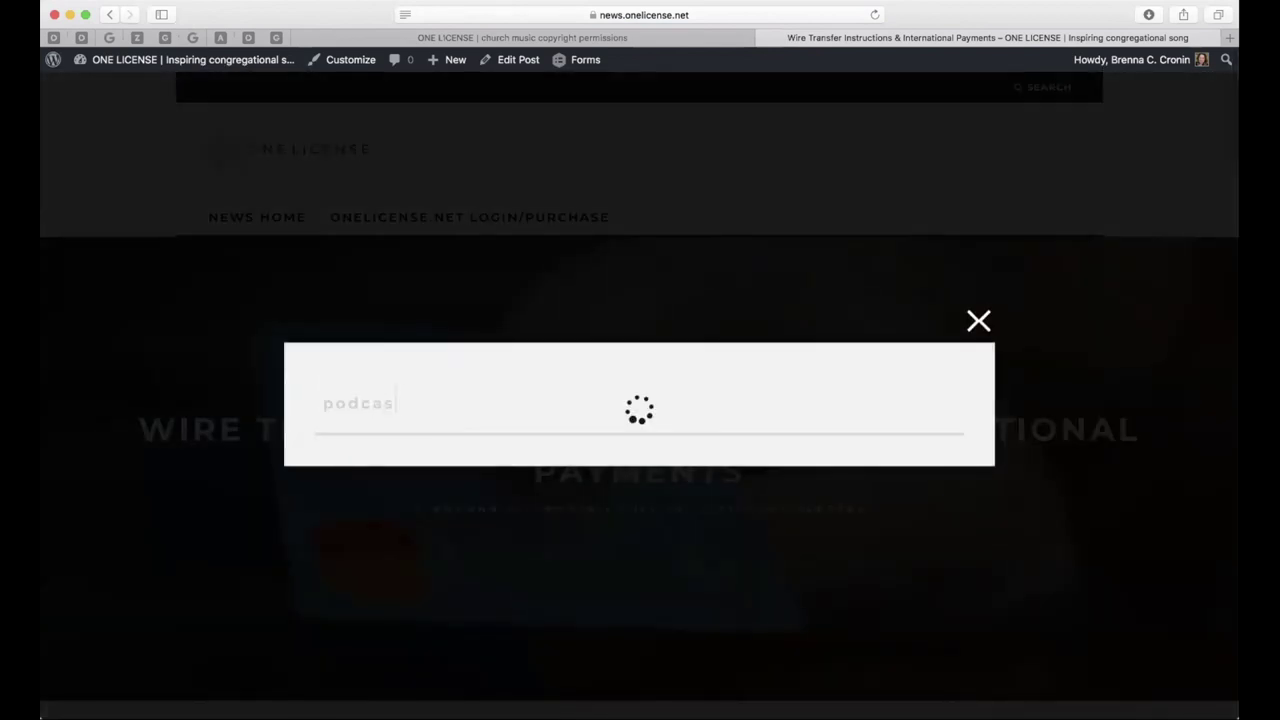
text(t)
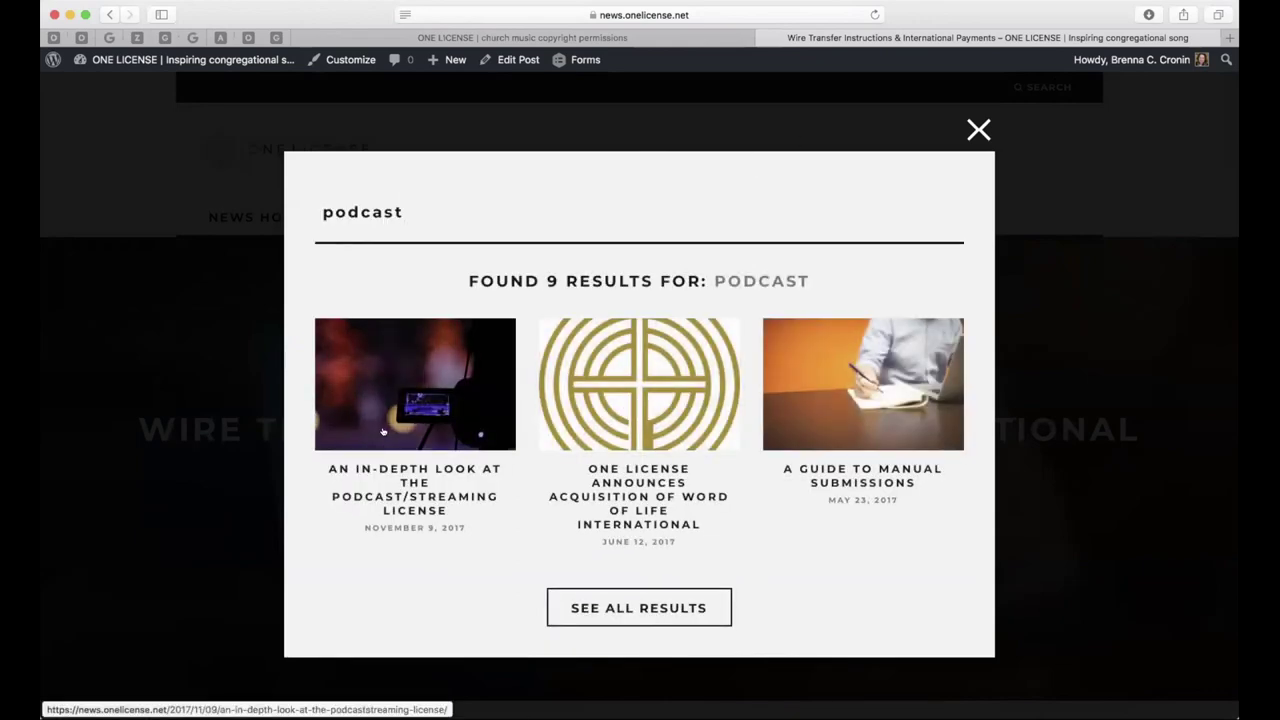
click(405, 427)
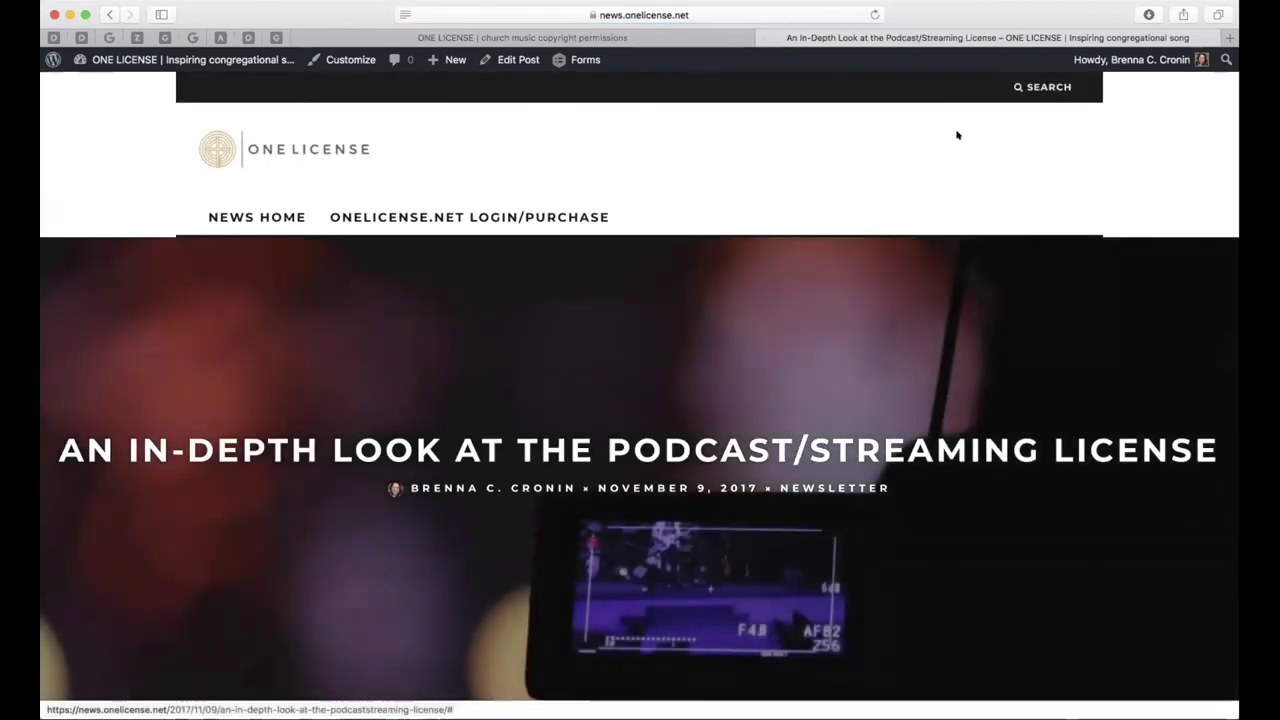
scroll(957, 137, down, 2)
scroll(946, 131, up, 2)
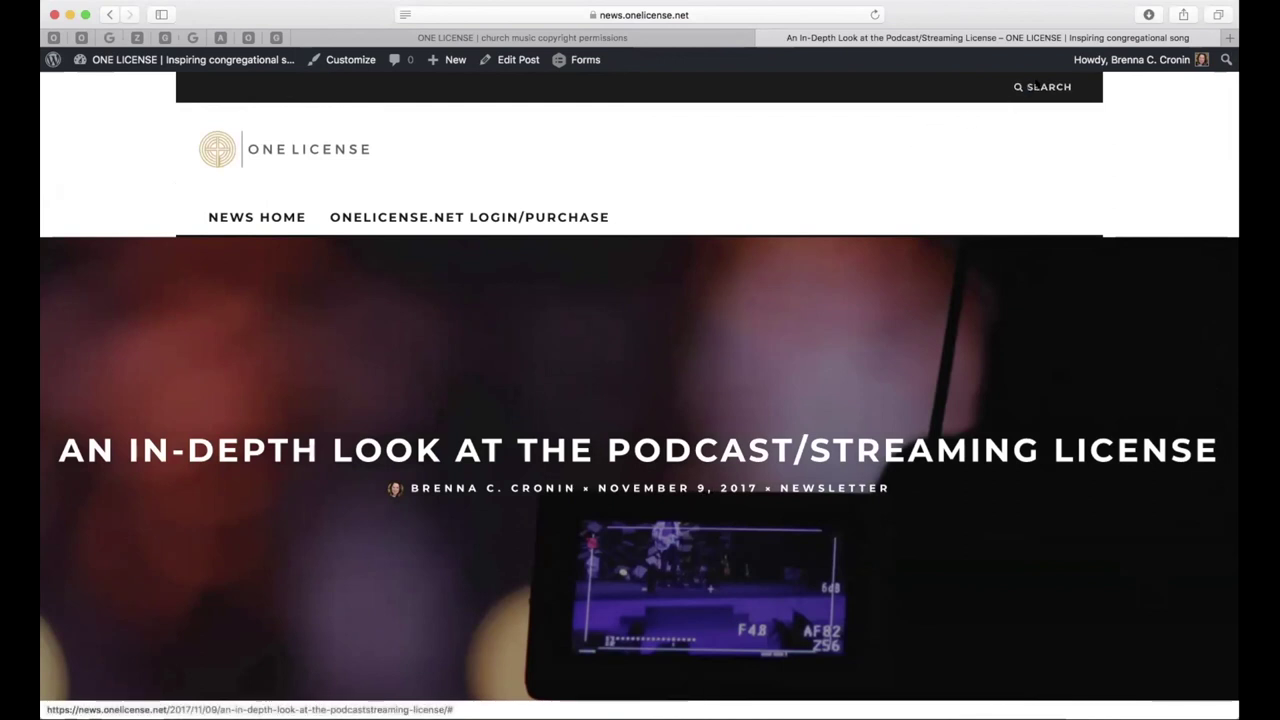
Search the news site for "2017" and open the article 2017 Year-In-Review
click(1036, 87)
text(2017)
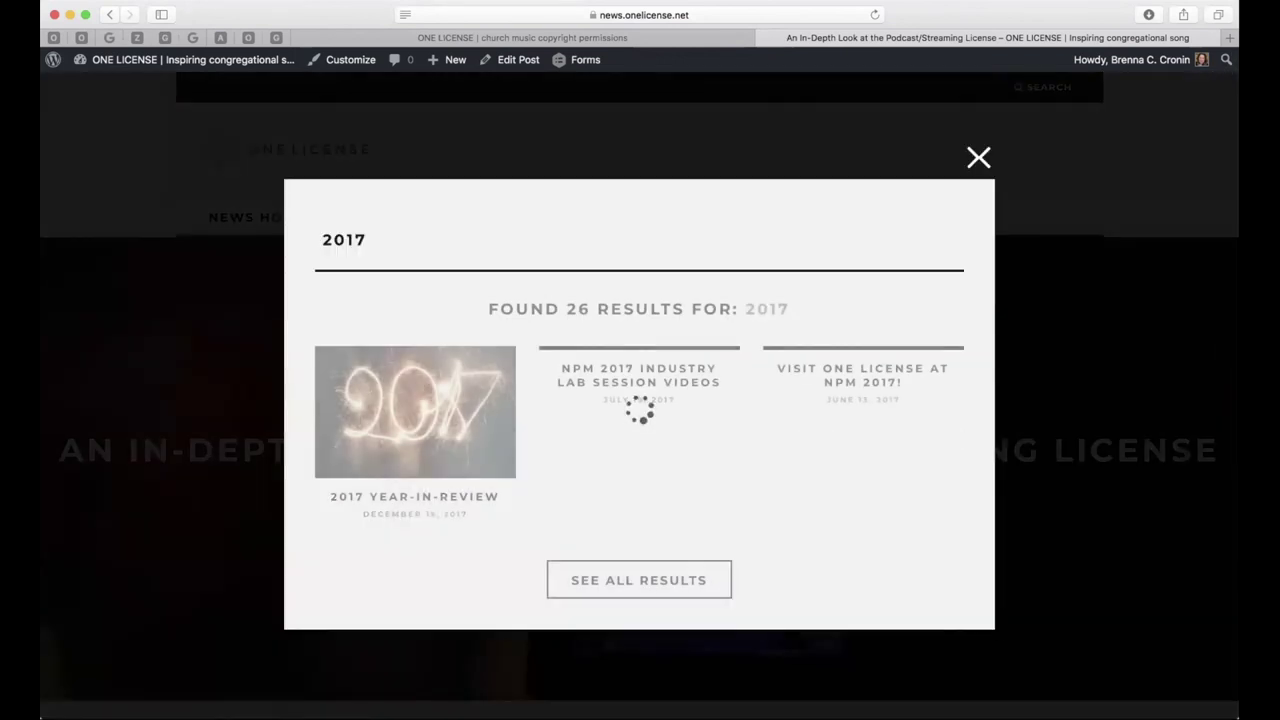
click(445, 370)
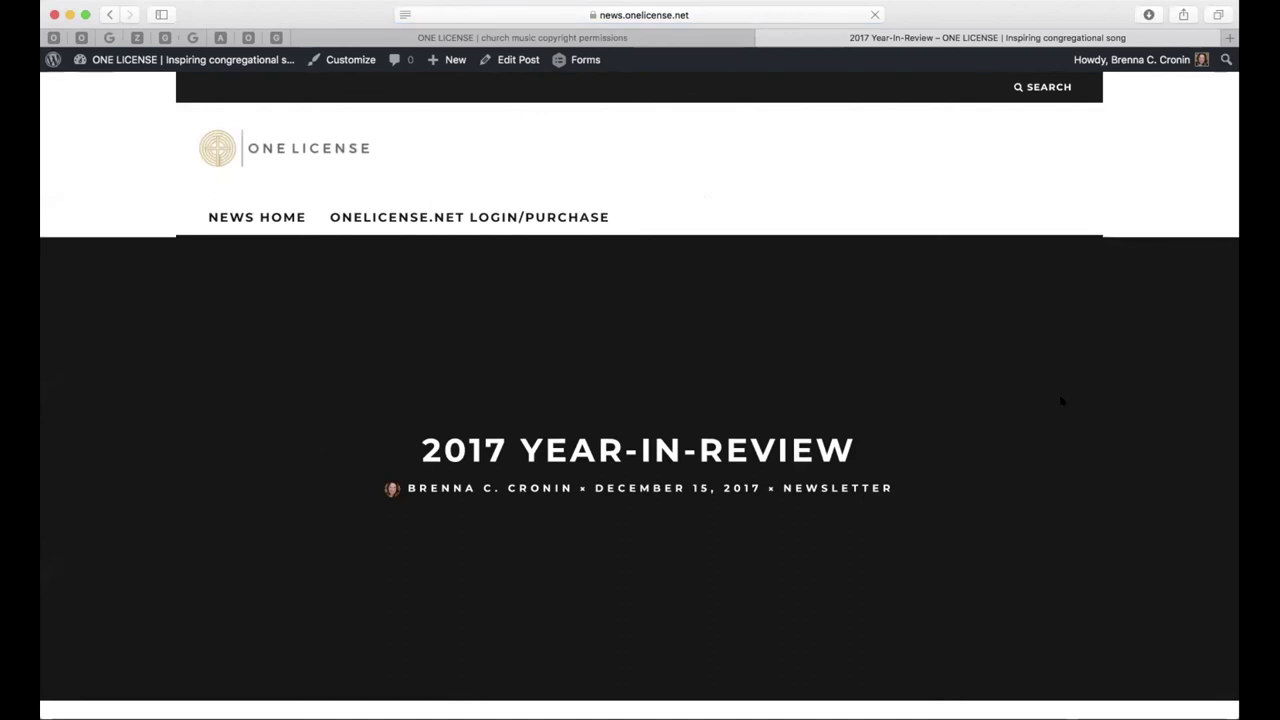
Review the year-in-review statistics, the license holder country chart and the Top Ten Posts of 2017
scroll(1105, 437, down, 2)
scroll(1105, 437, down, 5)
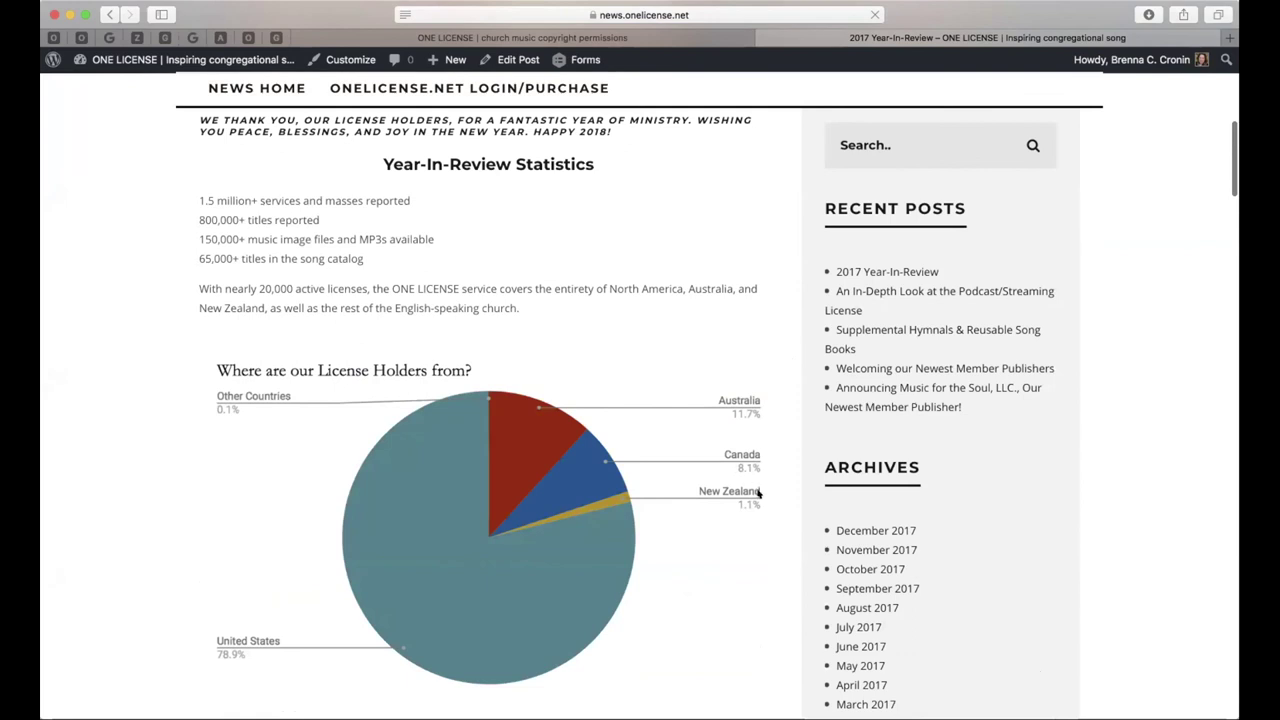
scroll(753, 549, down, 1)
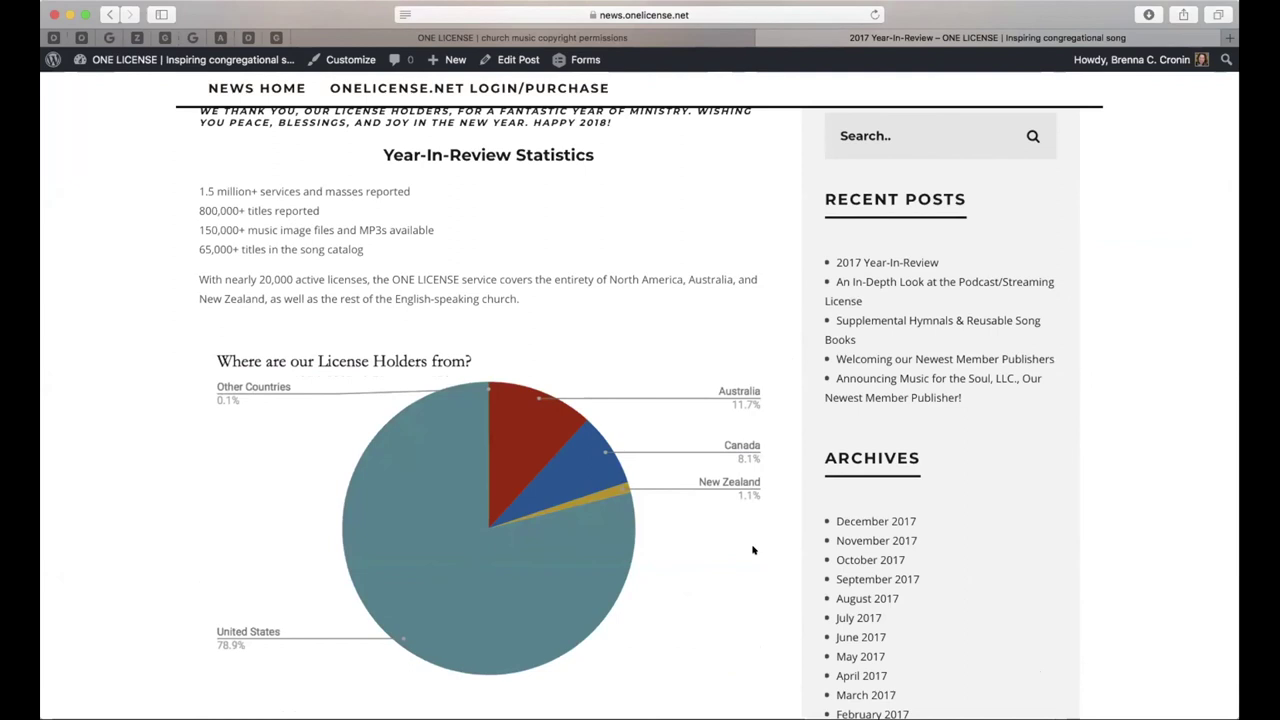
scroll(753, 550, down, 5)
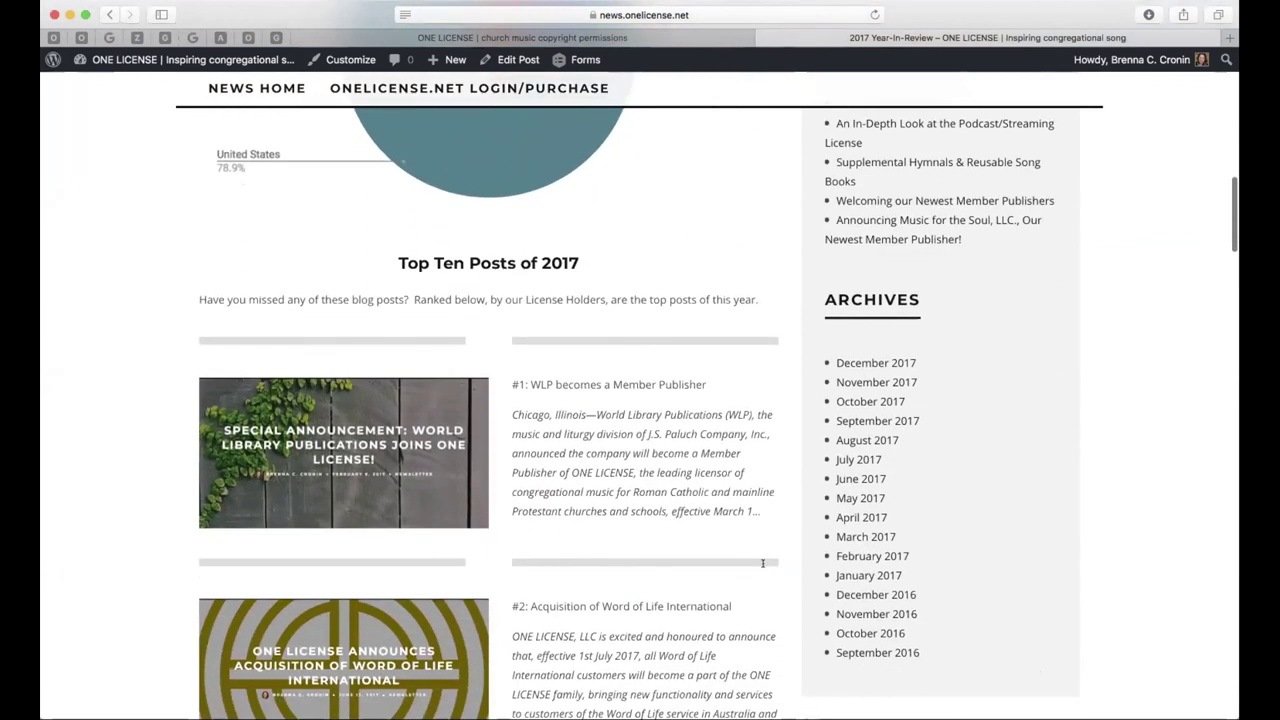
scroll(762, 563, down, 1)
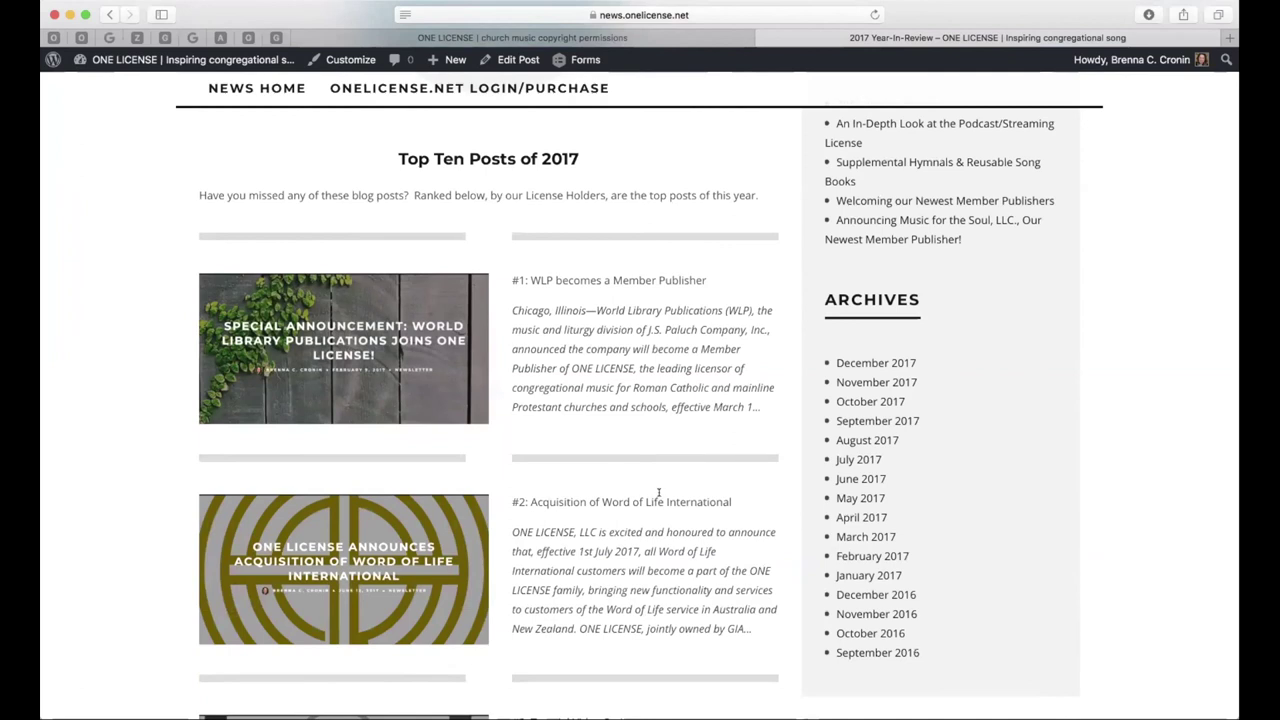
scroll(654, 492, down, 1)
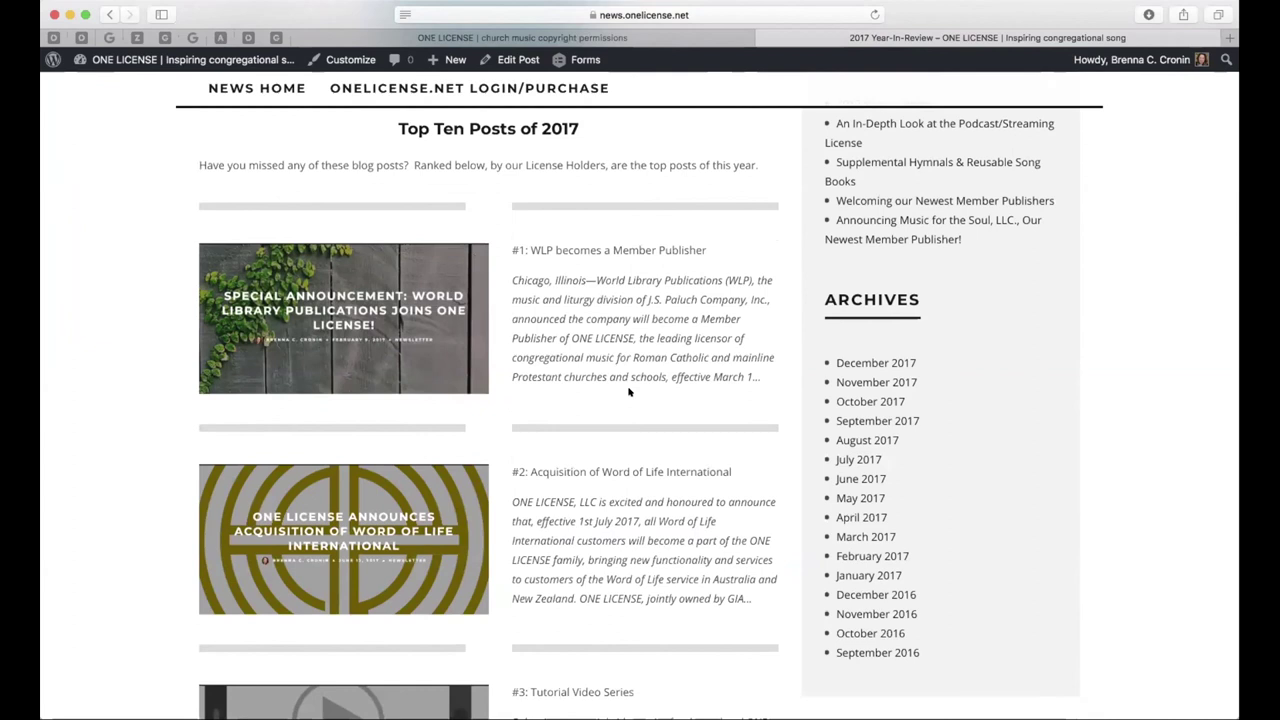
scroll(635, 390, down, 3)
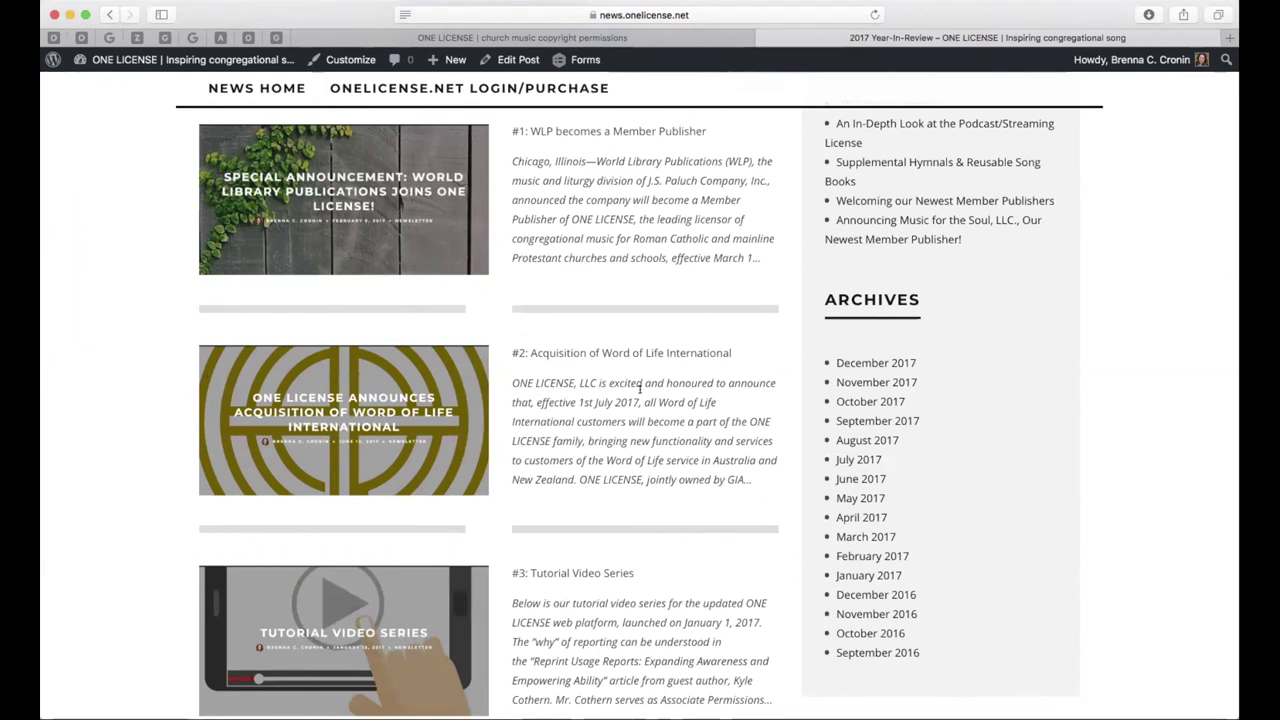
scroll(640, 390, up, 10)
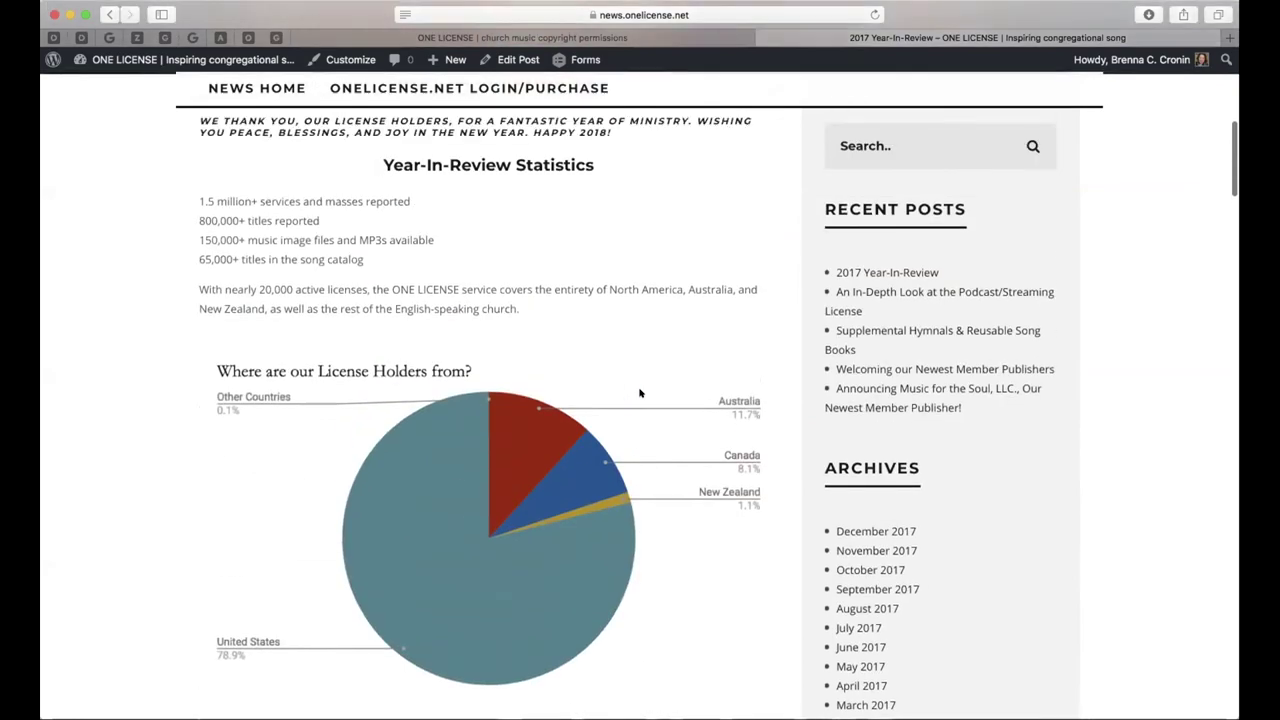
scroll(640, 393, up, 10)
Return to the main One License home page and review its testimonials and the footer's useful links and contact details
click(514, 37)
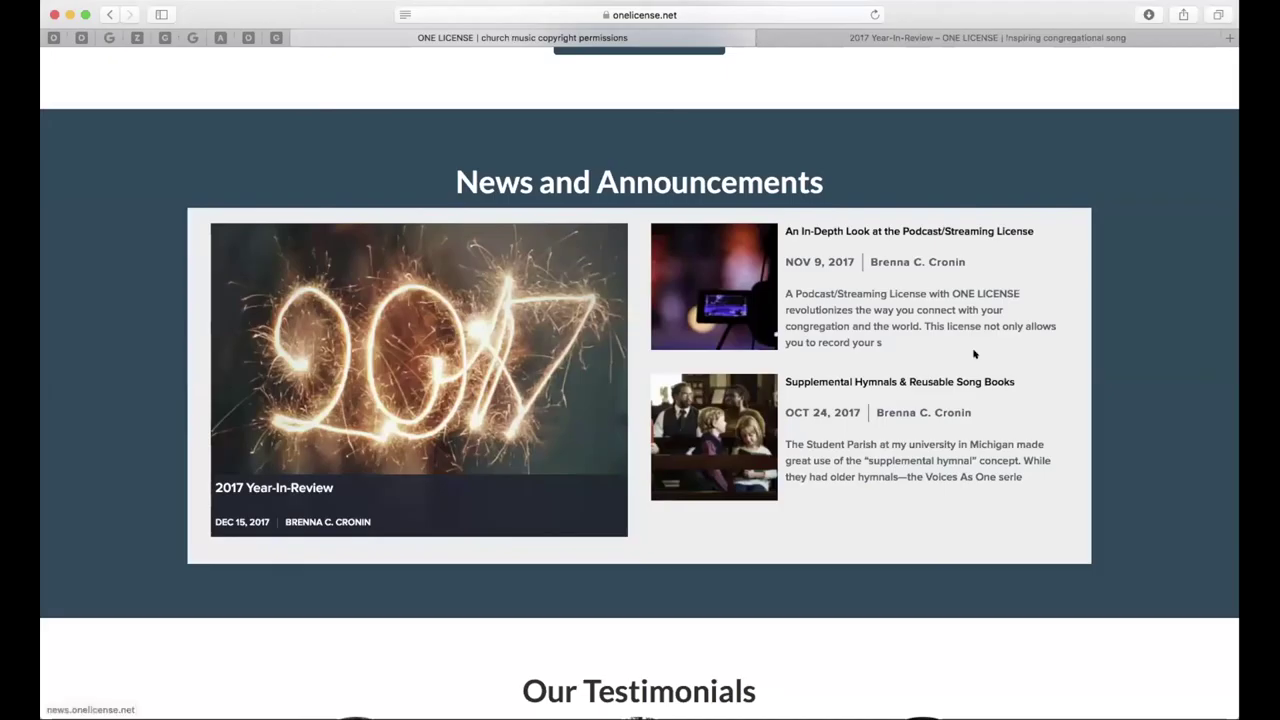
scroll(1100, 415, down, 10)
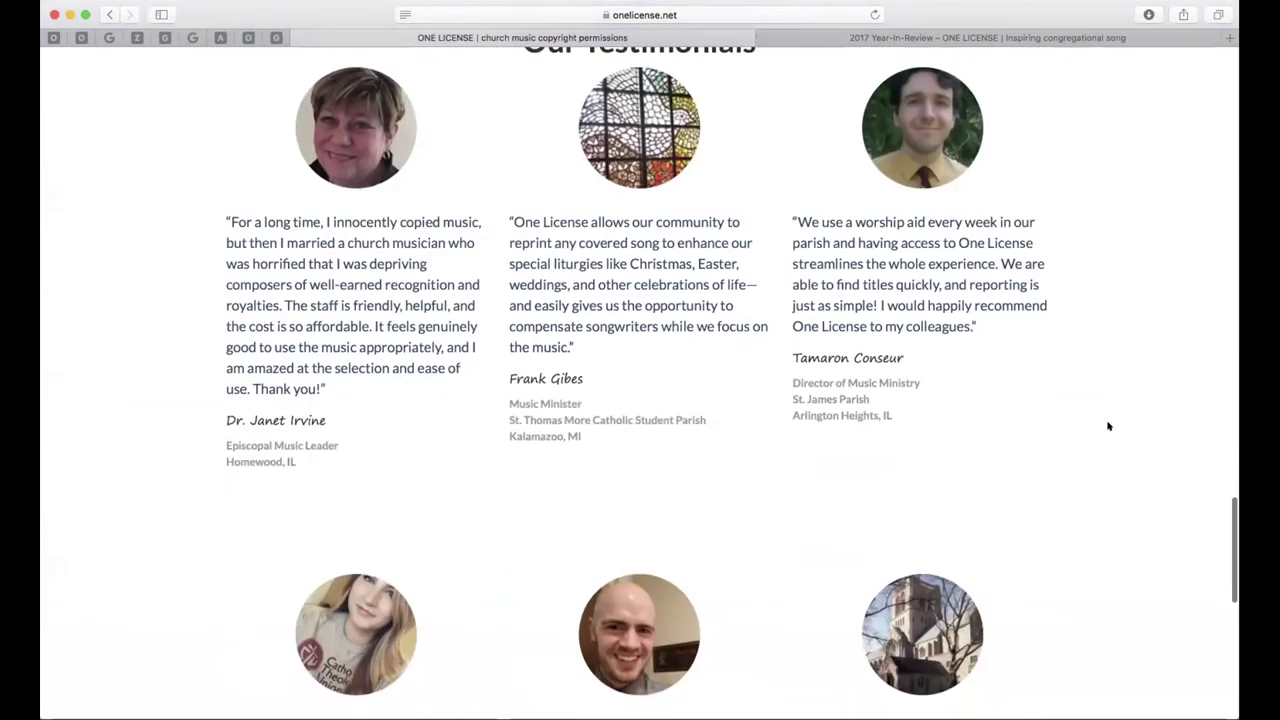
scroll(1108, 426, down, 10)
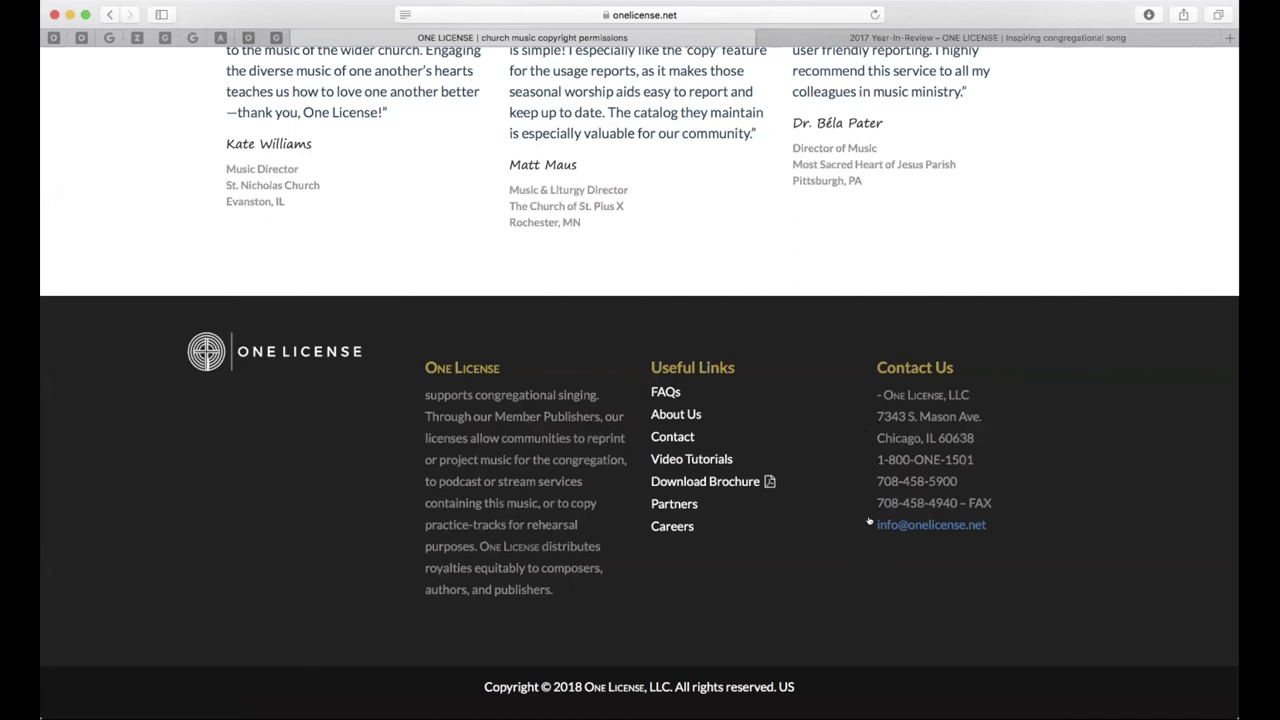
scroll(862, 535, up, 15)
scroll(886, 482, up, 10)
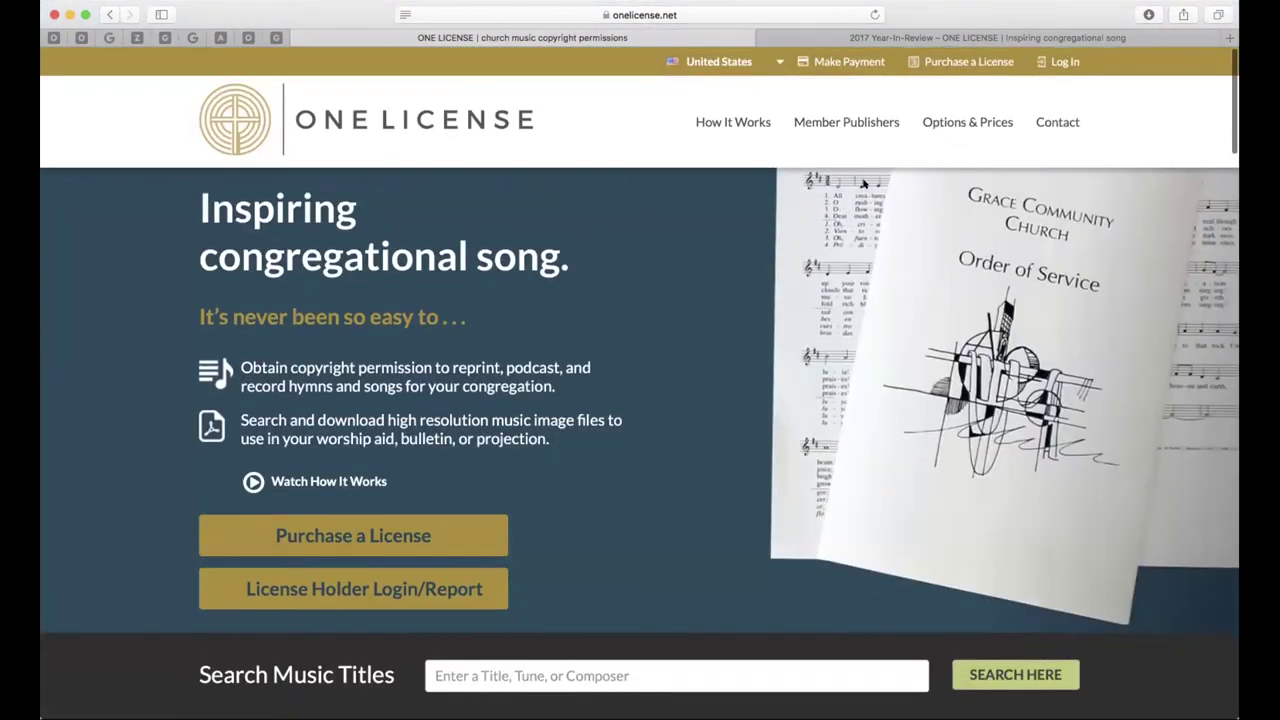
Open the How It Works page and review its introduction, license topics and Reprint License information
click(745, 121)
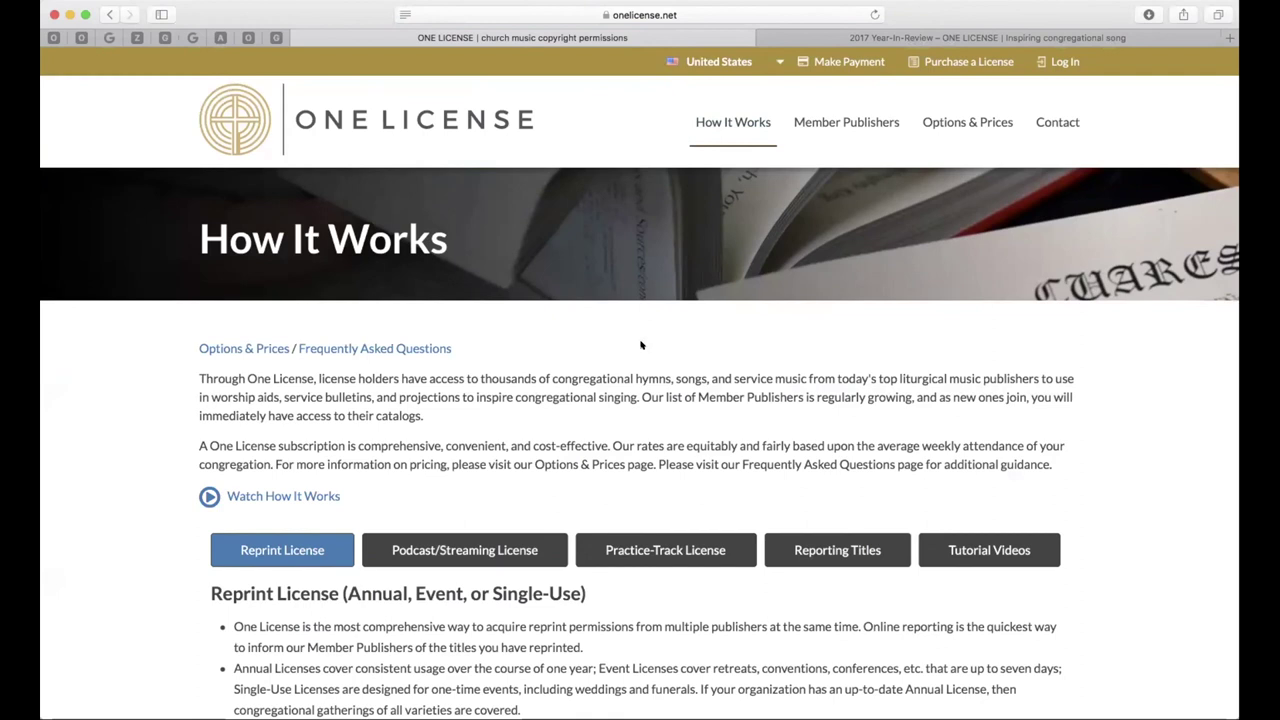
scroll(640, 350, down, 5)
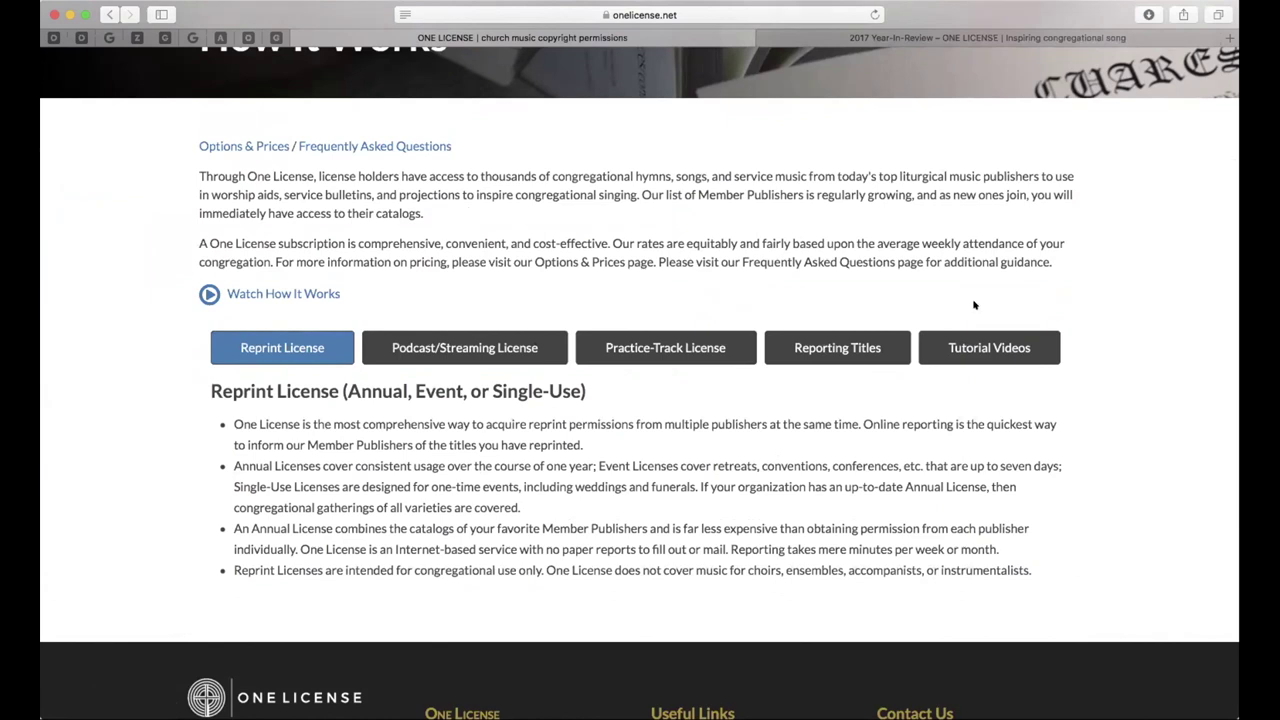
scroll(983, 305, up, 5)
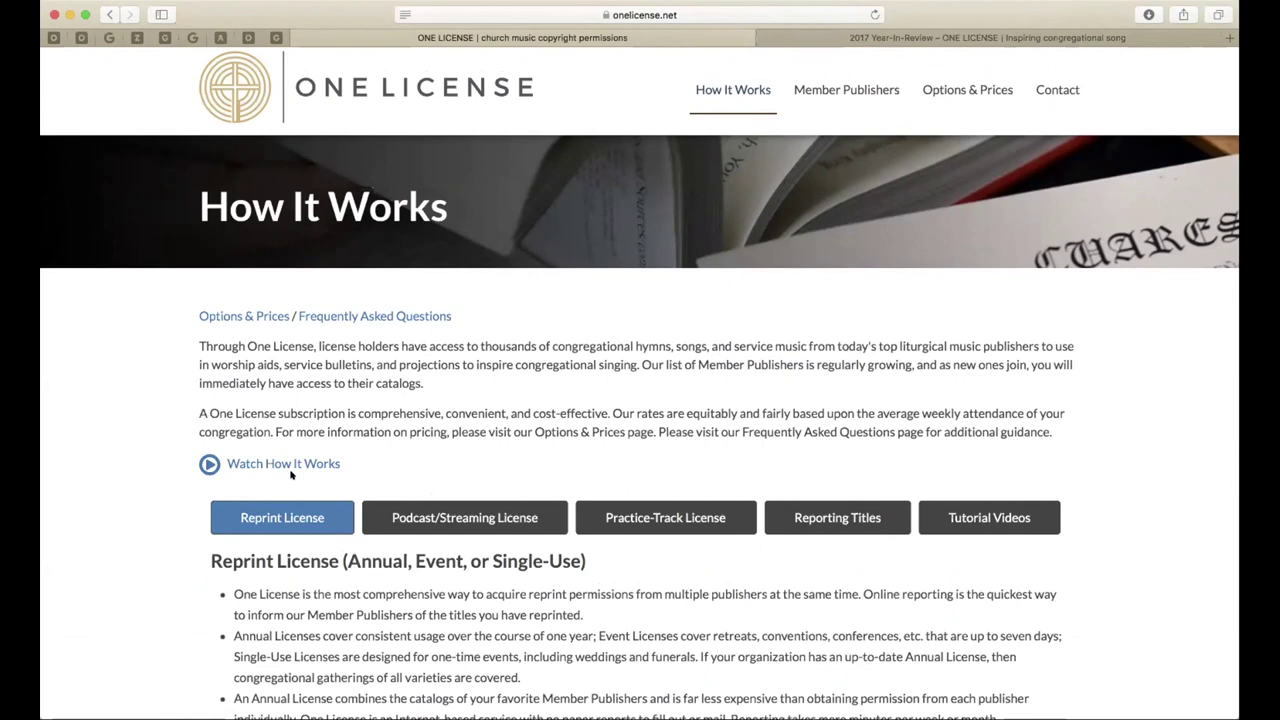
Open the Member Publishers page and filter the publishers by "mc"
click(843, 91)
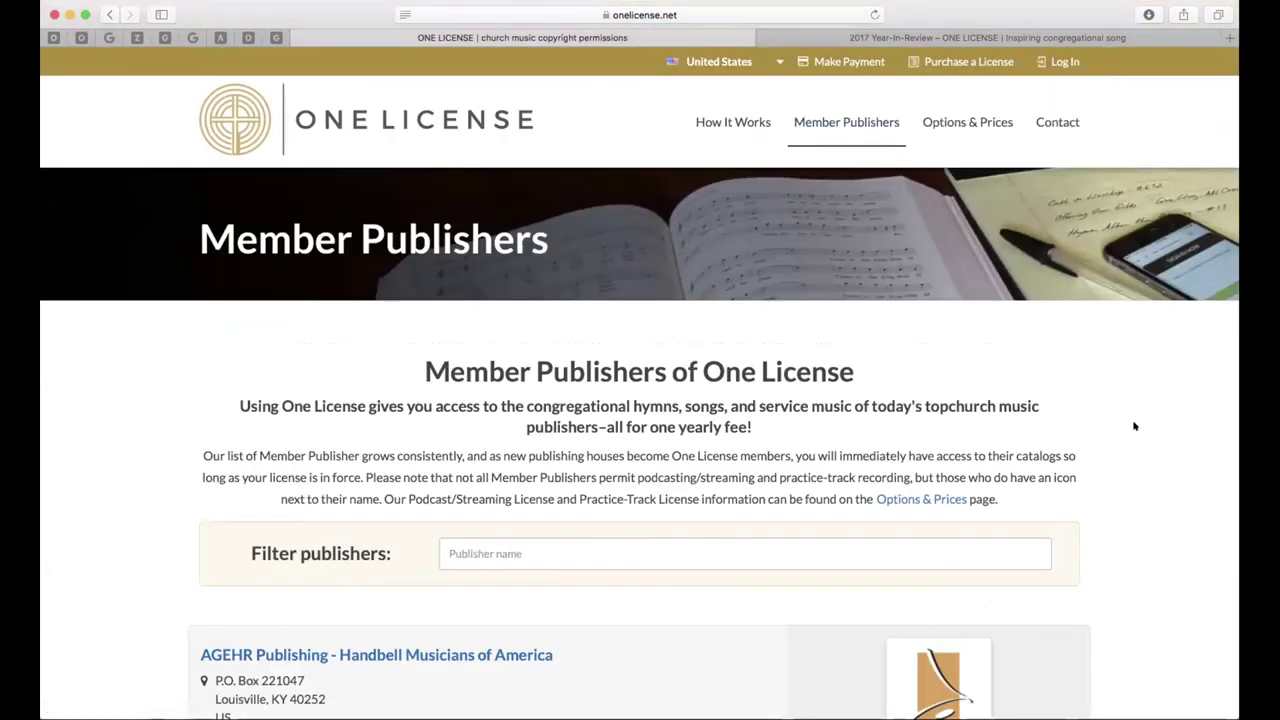
scroll(1141, 449, down, 4)
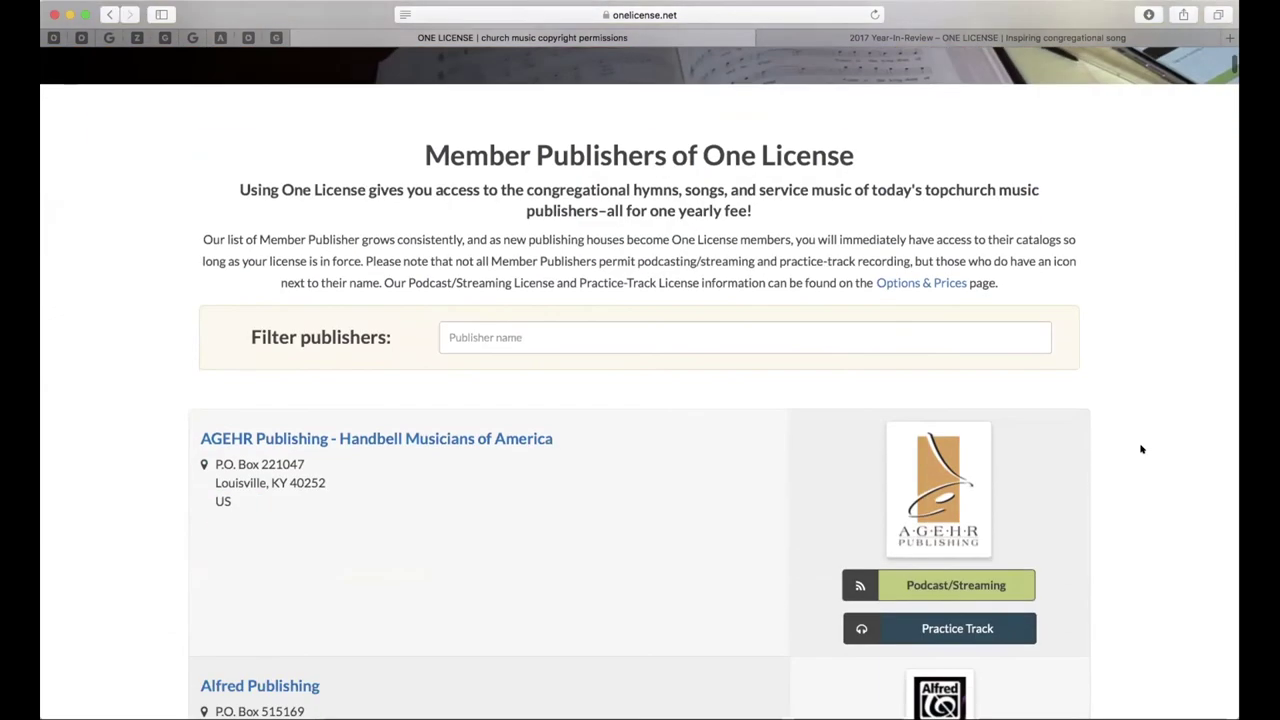
scroll(1141, 449, down, 1)
click(637, 305)
text(mc)
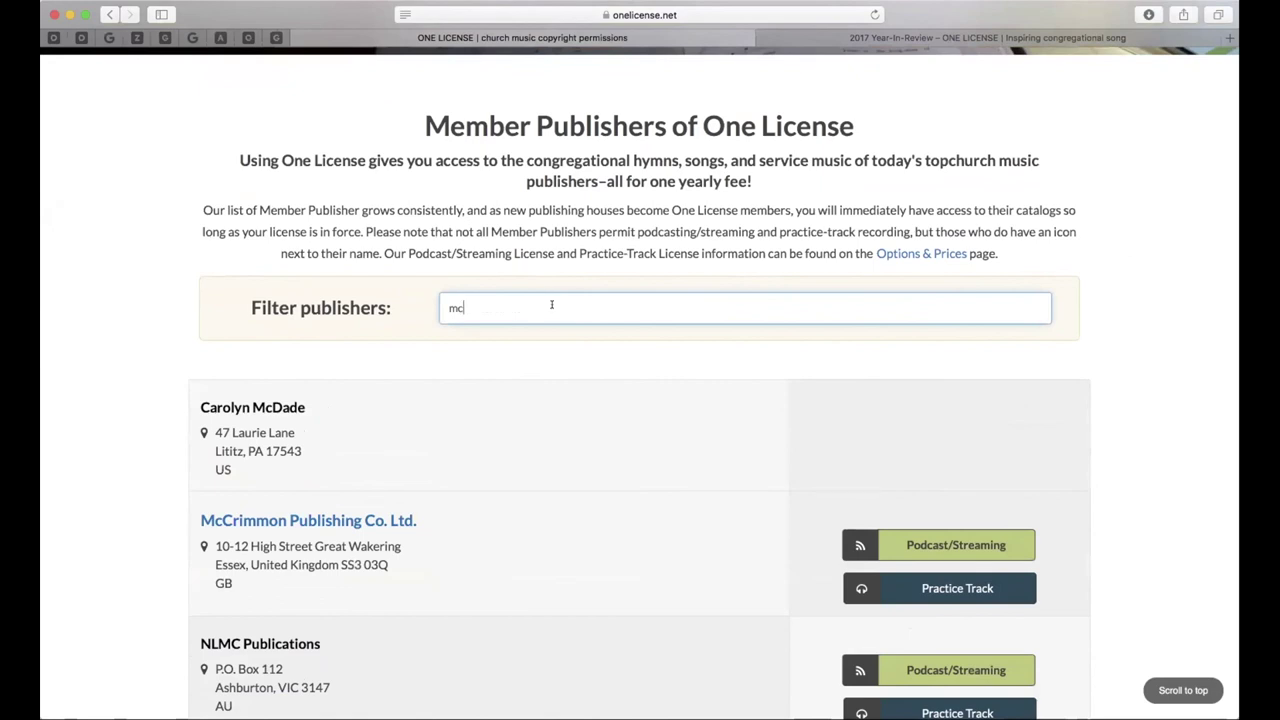
scroll(251, 471, down, 1)
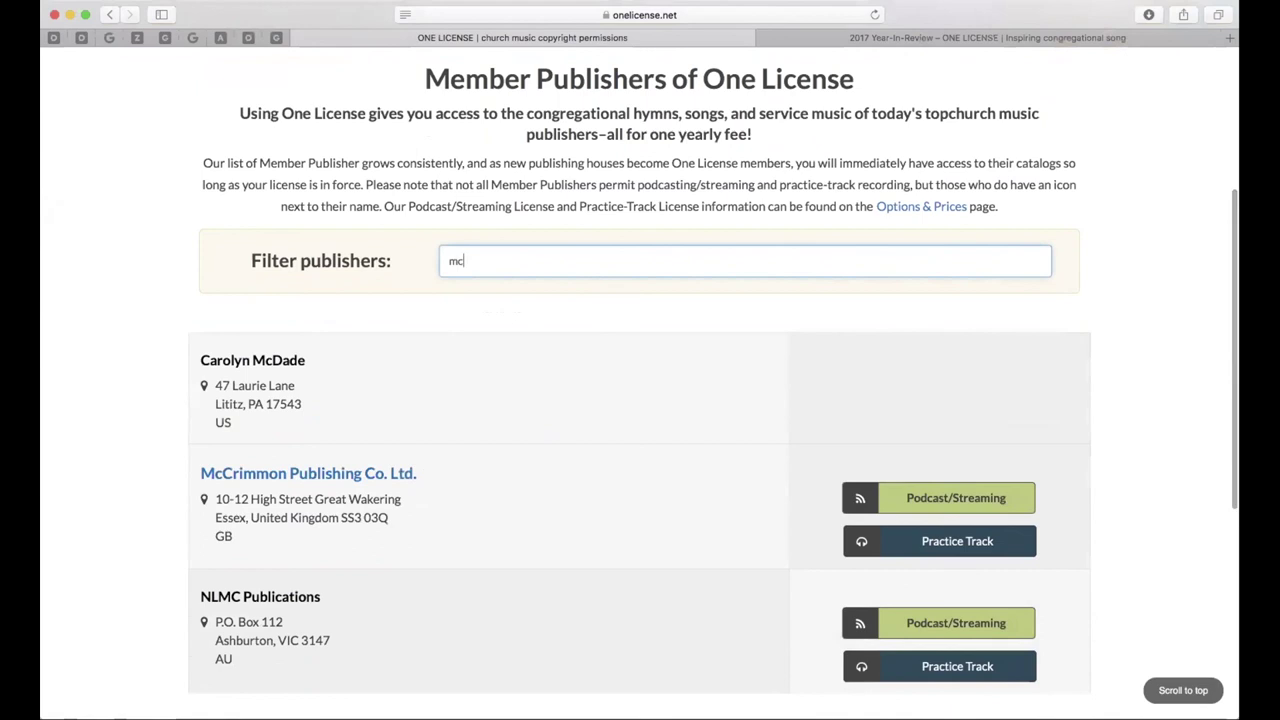
Filter the member publishers by "gia" instead, look over the matching entries, and clear the filter
key(BackSpace)
key(BackSpace)
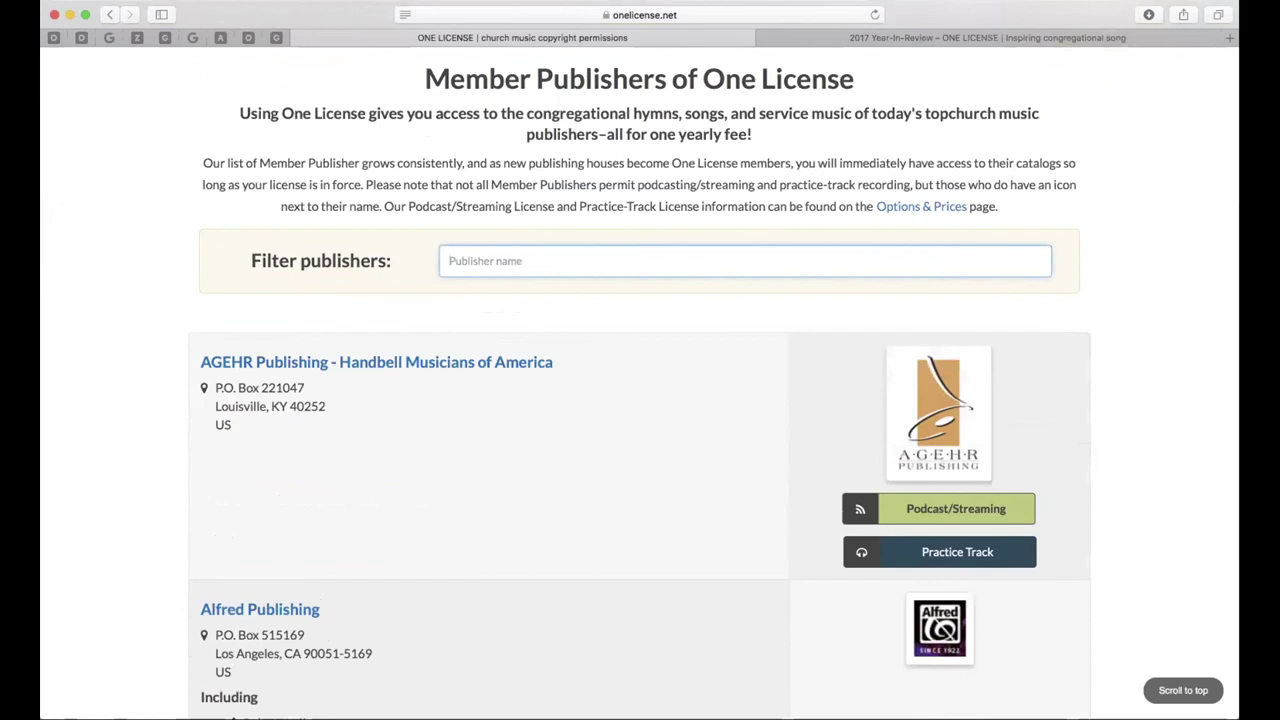
text(gia)
scroll(479, 338, down, 3)
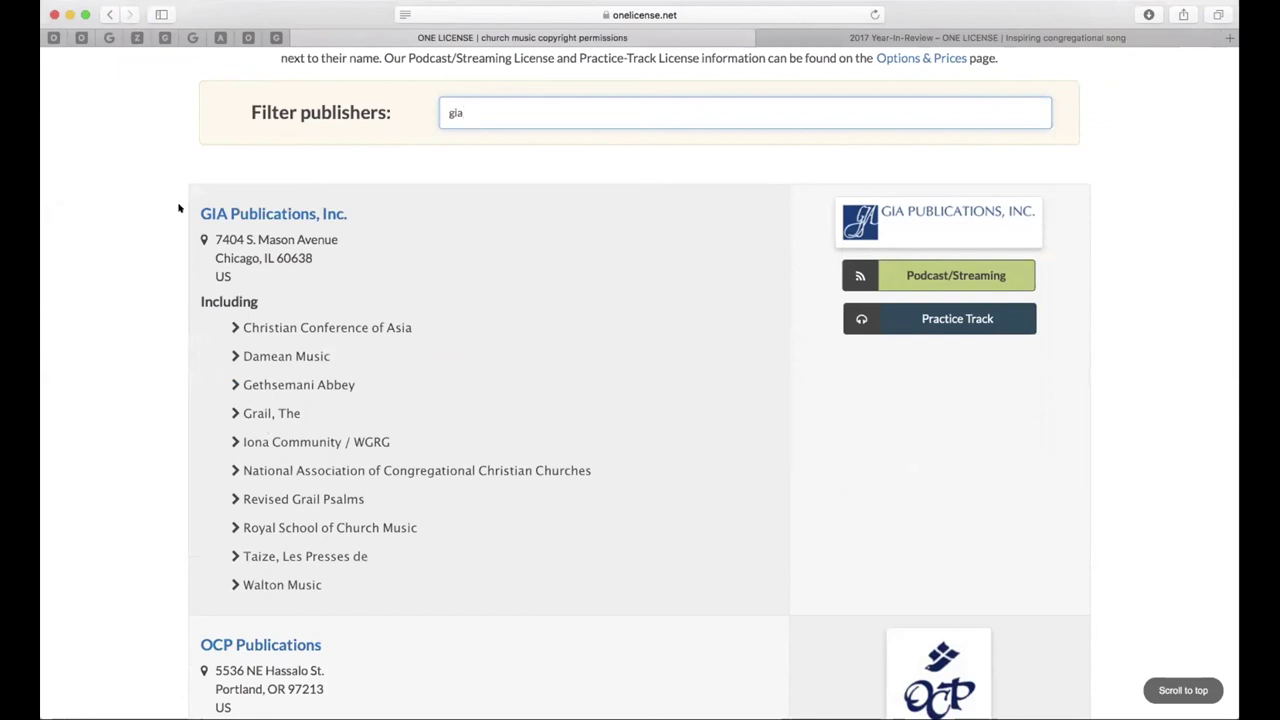
key(BackSpace)
key(BackSpace)
key(BackSpace)
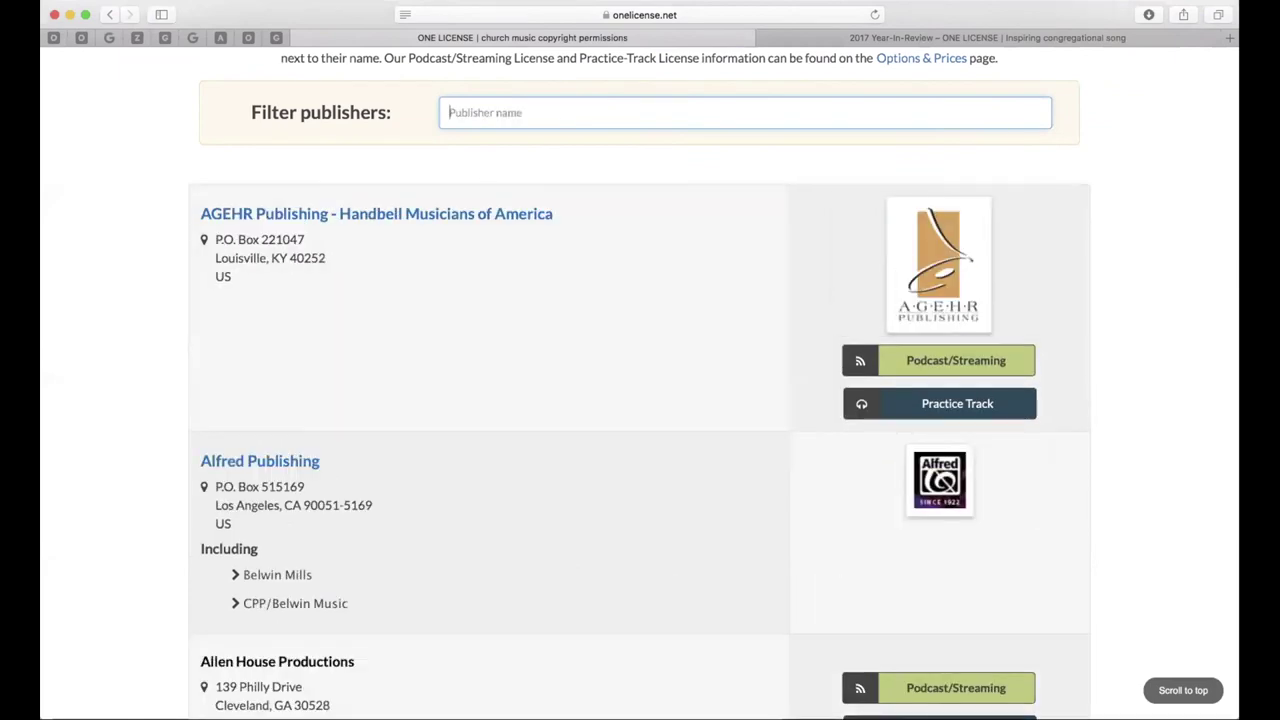
Skim the full list of member publishers and go to the Options & Prices page
scroll(614, 281, down, 10)
scroll(614, 281, up, 10)
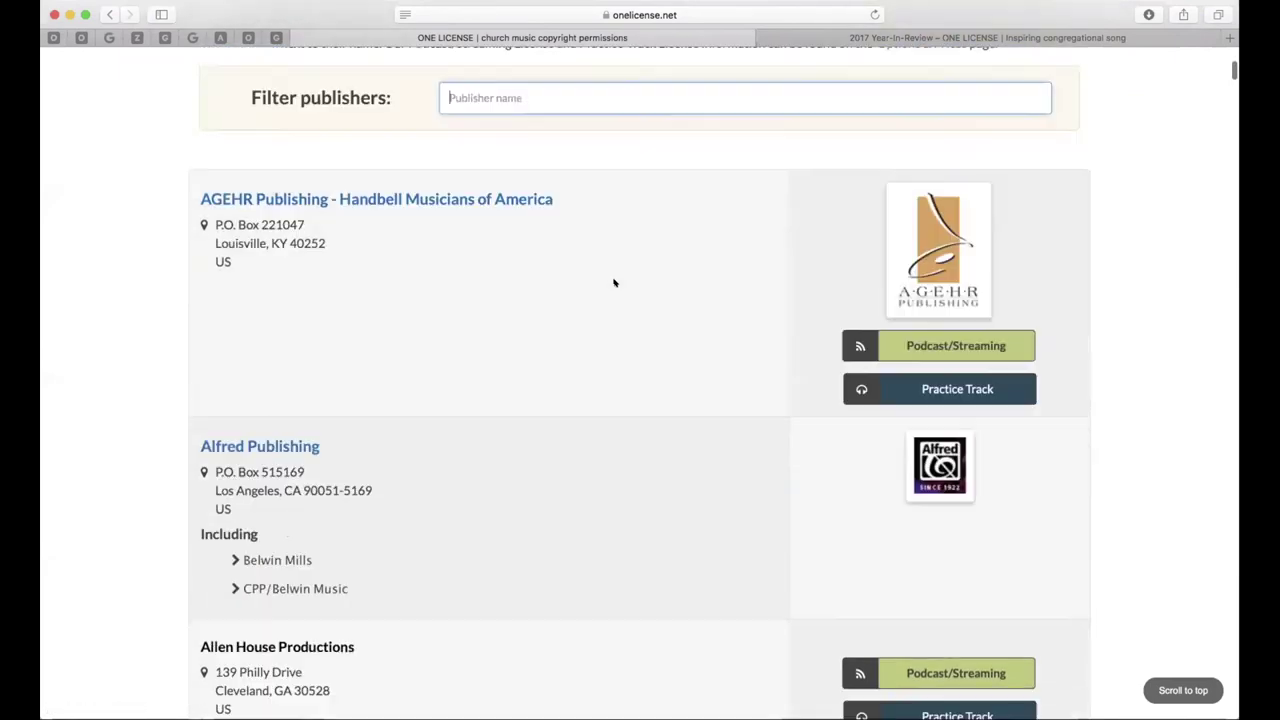
scroll(614, 283, up, 5)
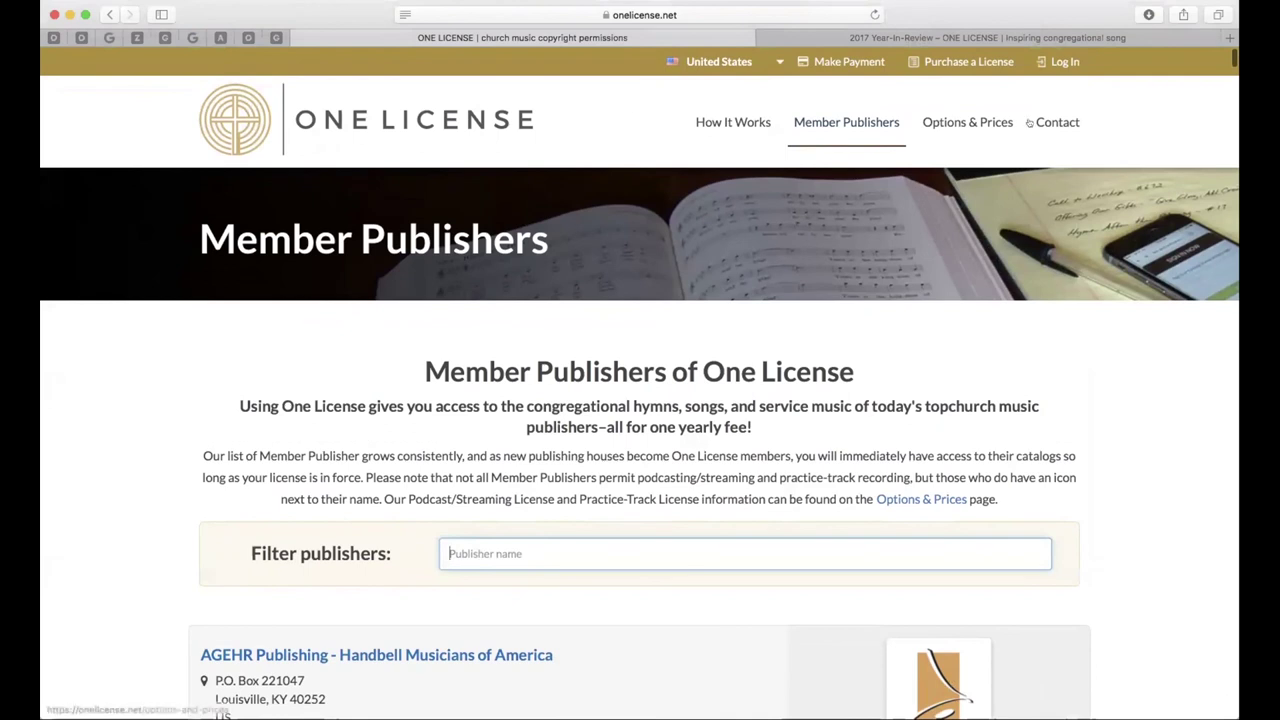
click(968, 120)
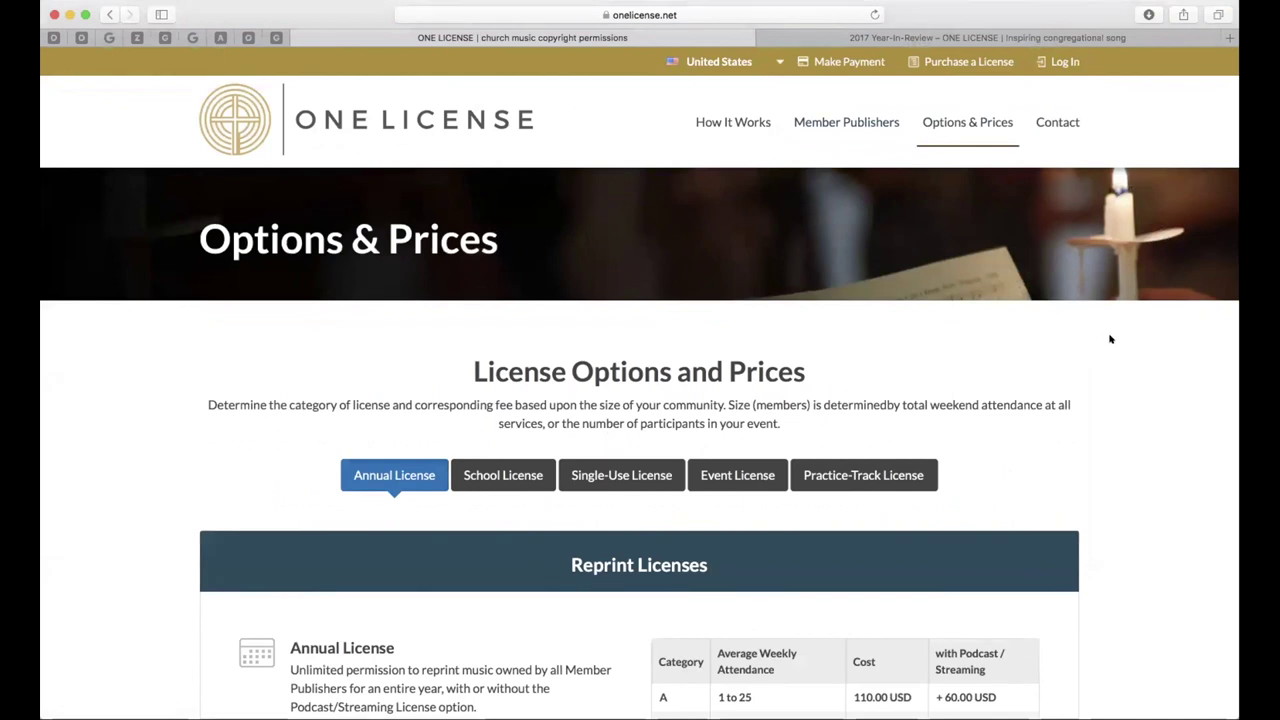
Review the Options & Prices tables for the Annual, School, Single-Use, Event and Practice-Track licenses
scroll(1137, 390, down, 1)
scroll(1137, 390, down, 8)
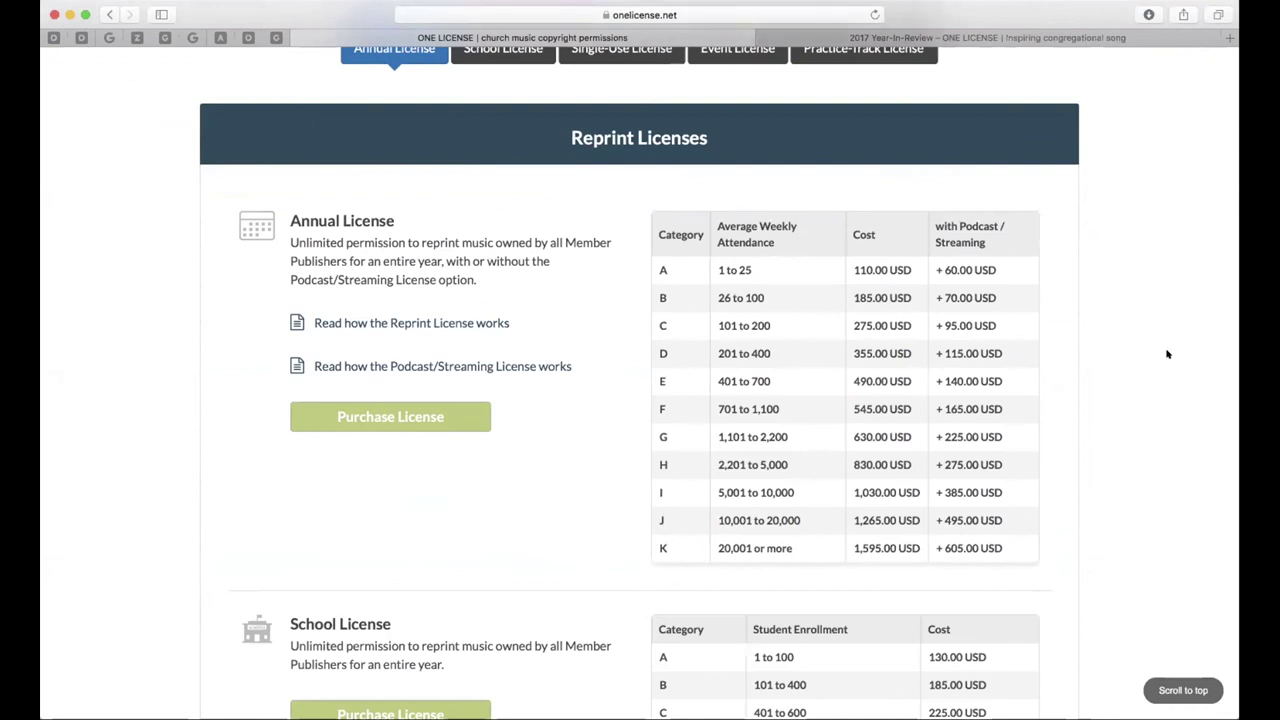
scroll(1170, 343, down, 10)
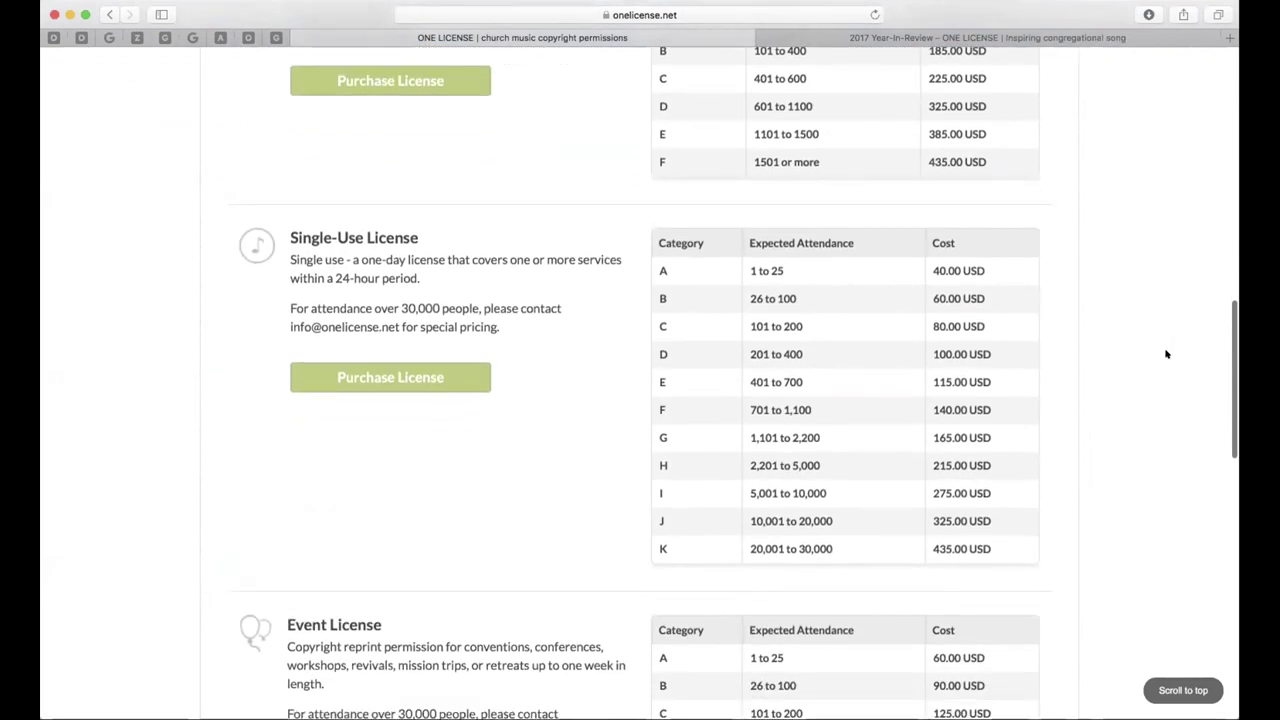
scroll(1168, 390, down, 3)
scroll(1168, 400, down, 12)
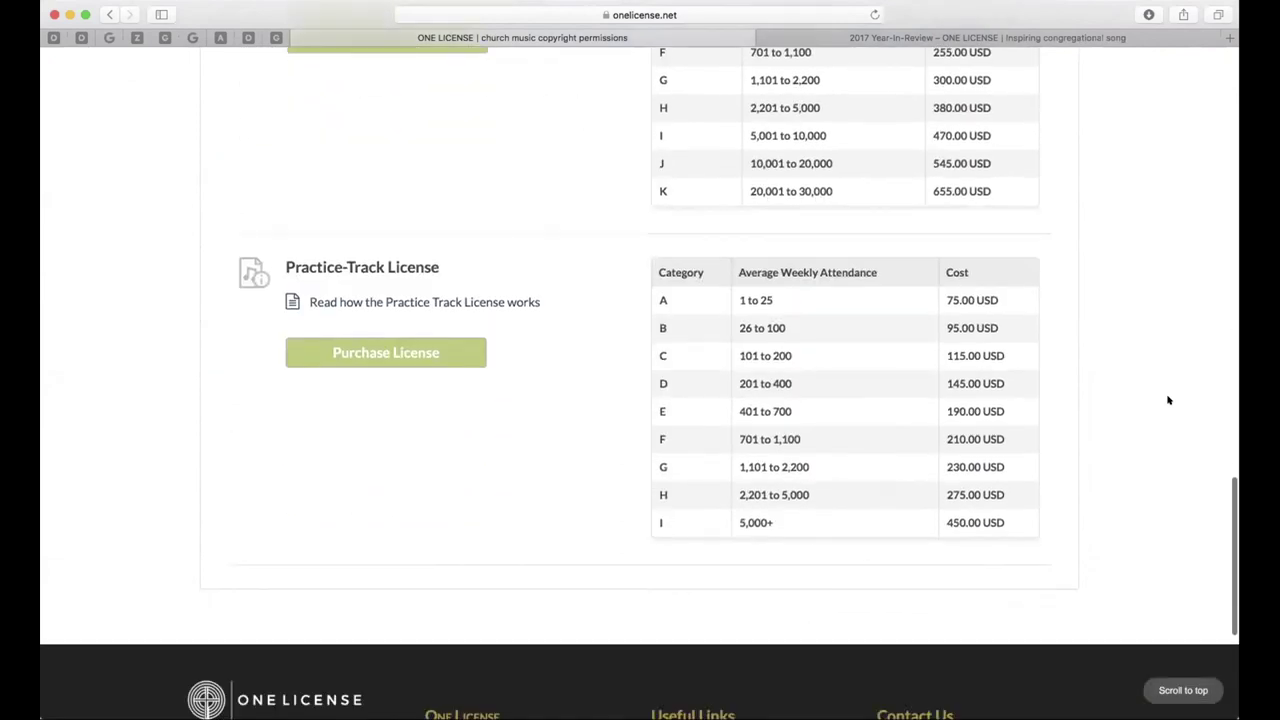
scroll(1167, 401, up, 1)
scroll(1167, 402, up, 10)
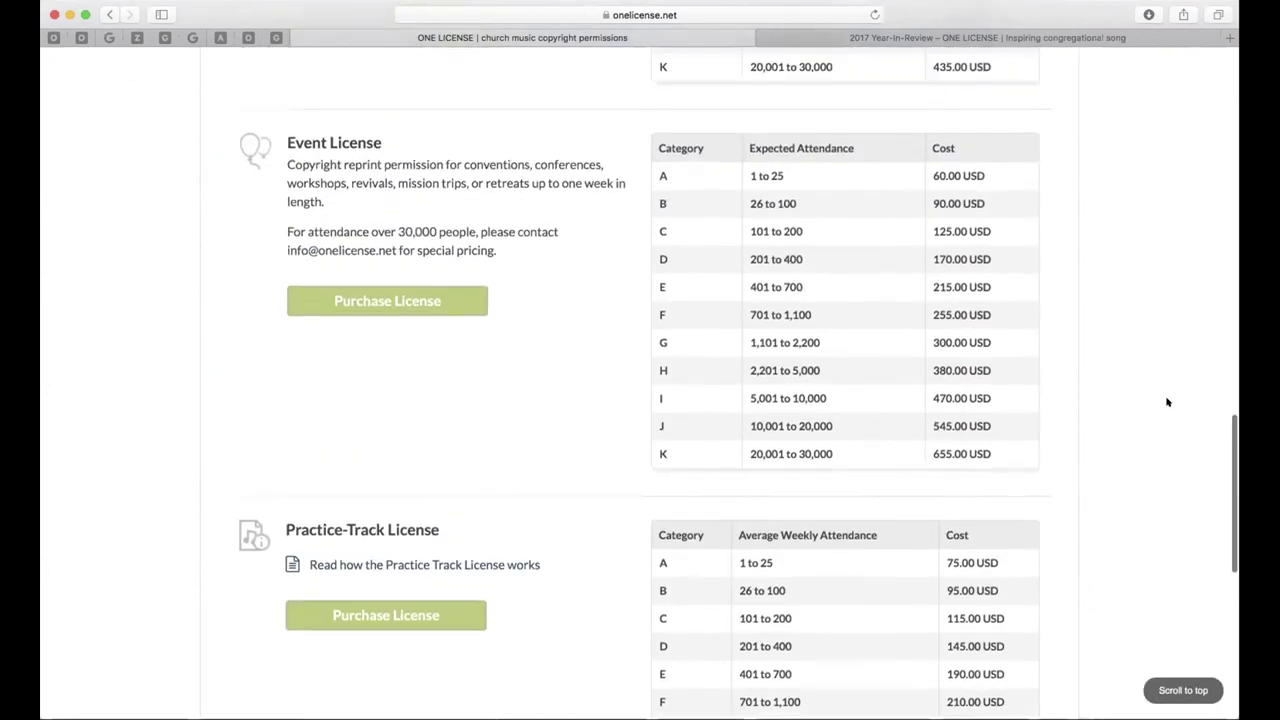
scroll(1167, 402, up, 5)
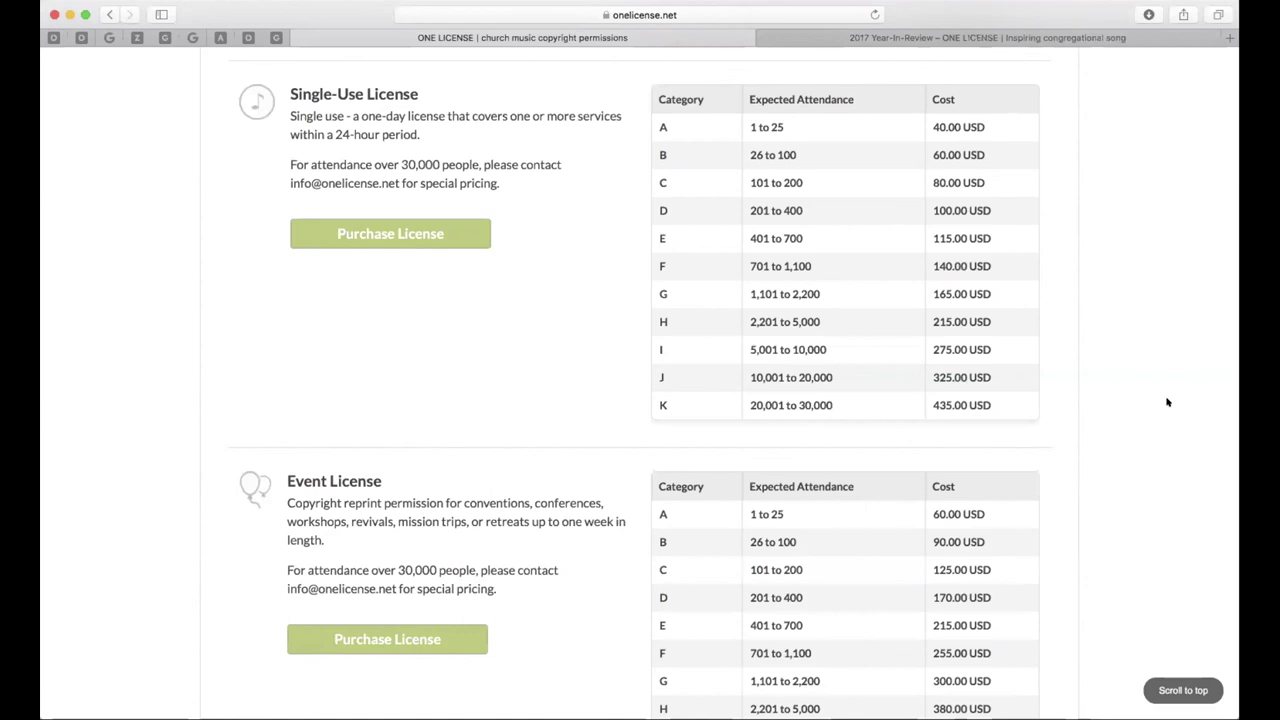
scroll(1167, 402, up, 10)
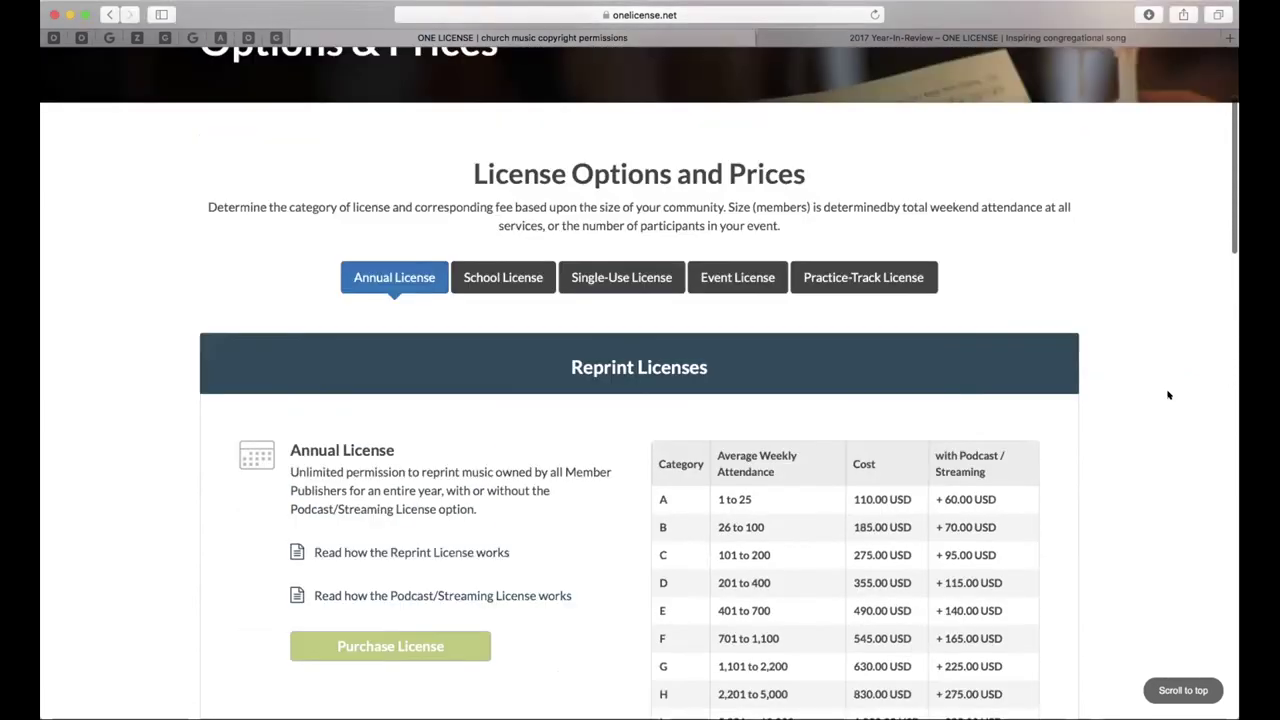
scroll(1167, 395, up, 2)
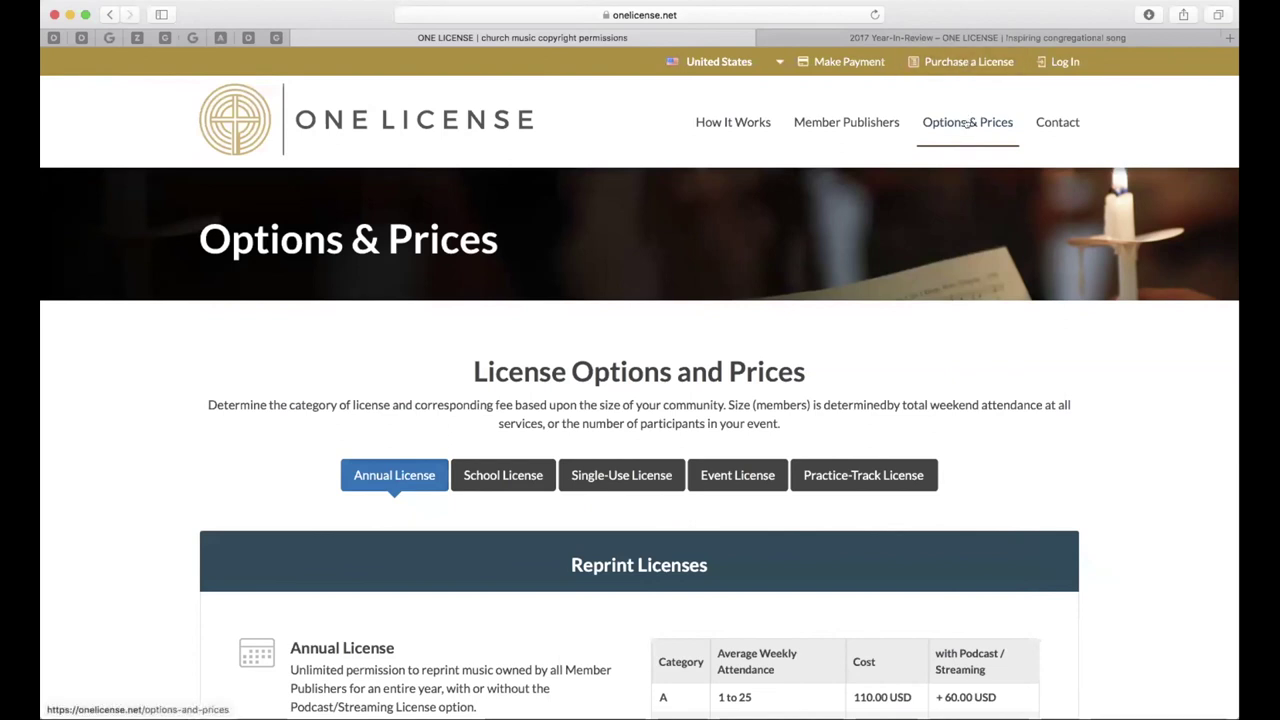
Look again at the Annual License price table, including the Podcast/Streaming surcharges by attendance category
scroll(1120, 340, down, 5)
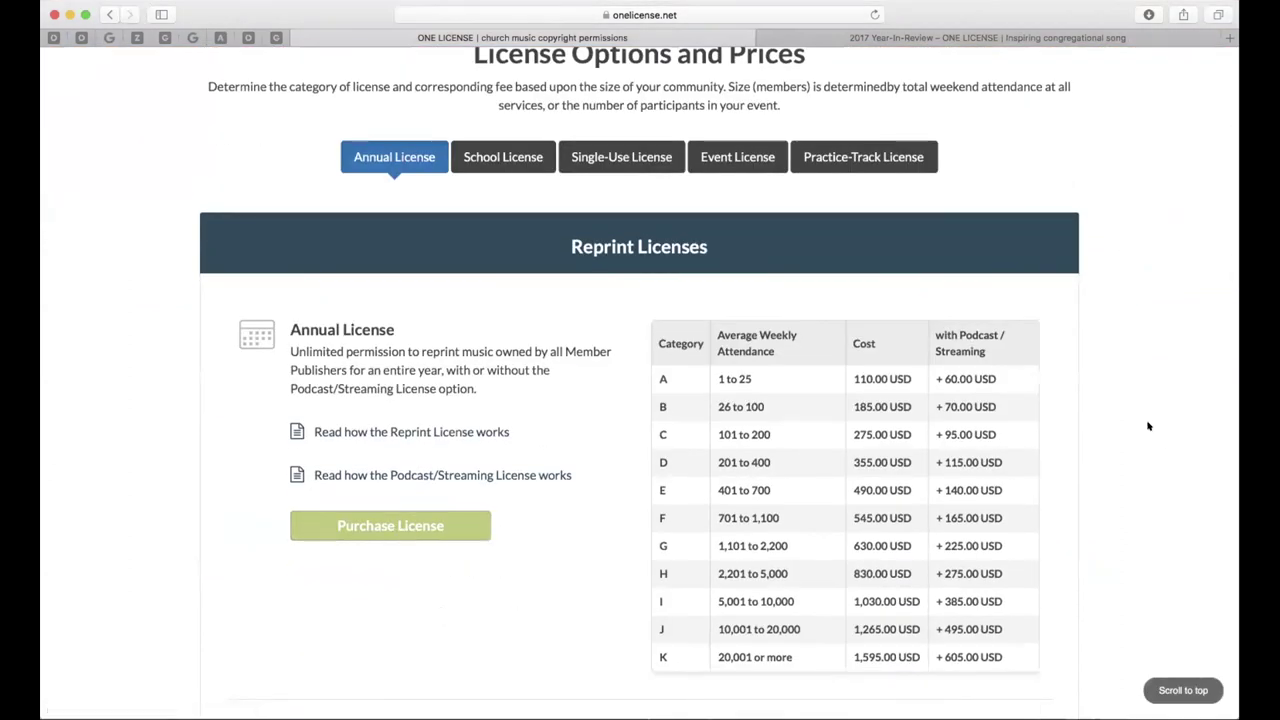
scroll(1148, 426, up, 2)
scroll(1148, 426, up, 4)
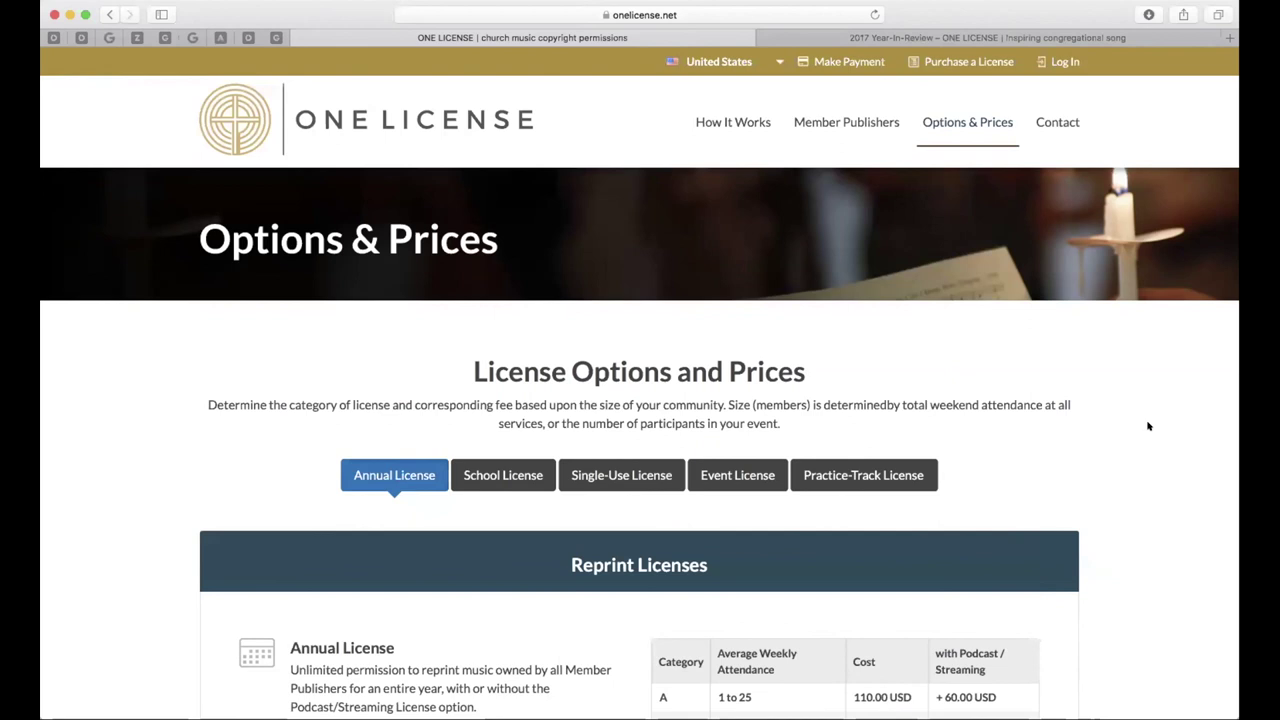
Open the Contact page and look over its help form and password reset tutorial link
click(1058, 122)
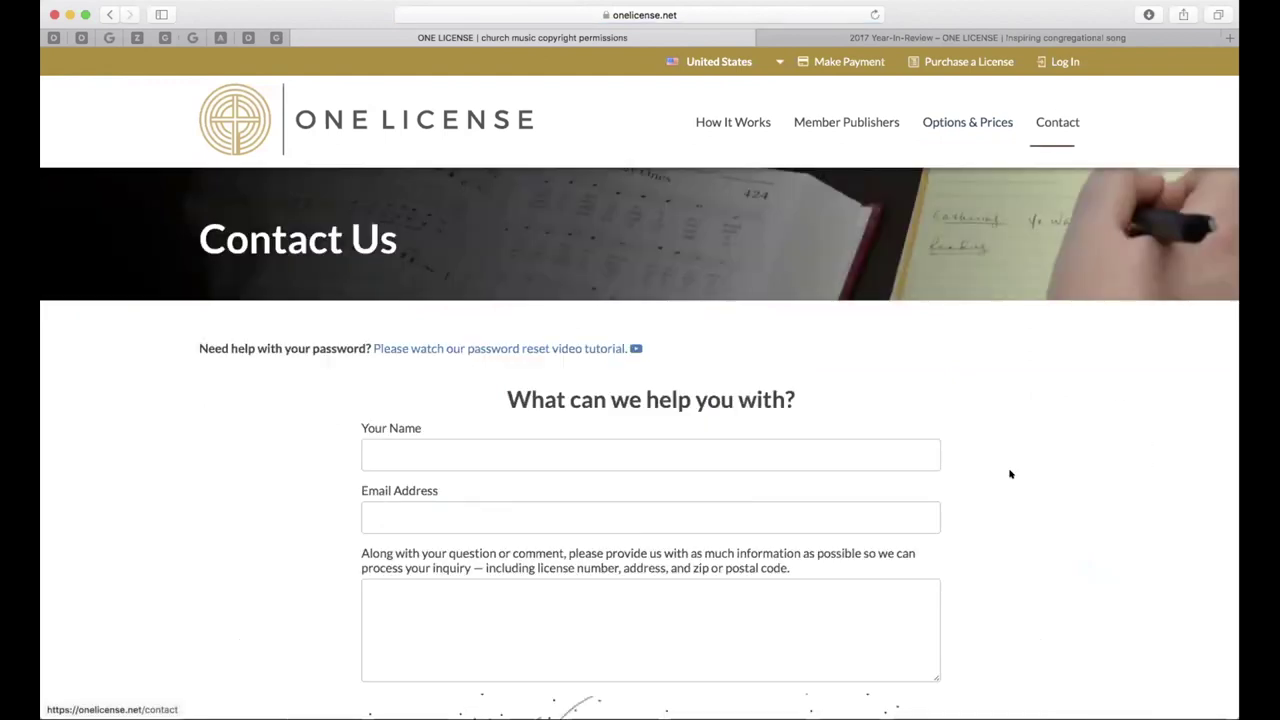
scroll(1000, 462, down, 1)
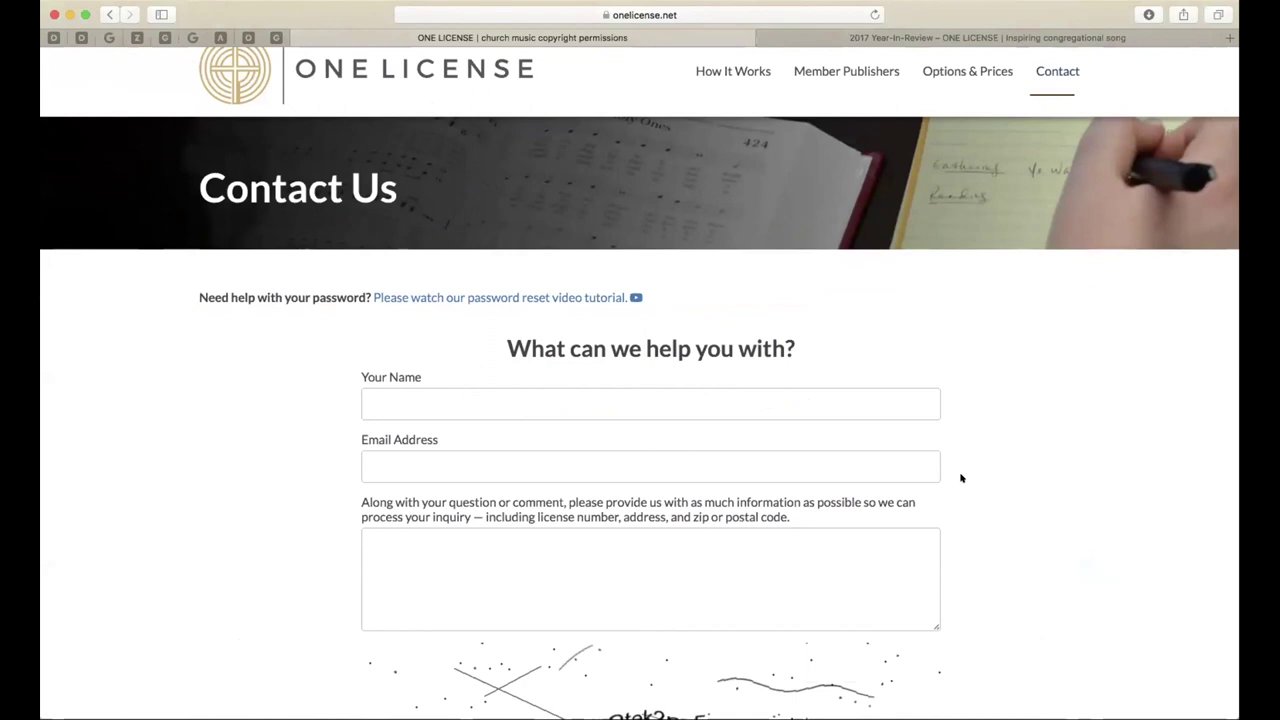
scroll(961, 478, down, 1)
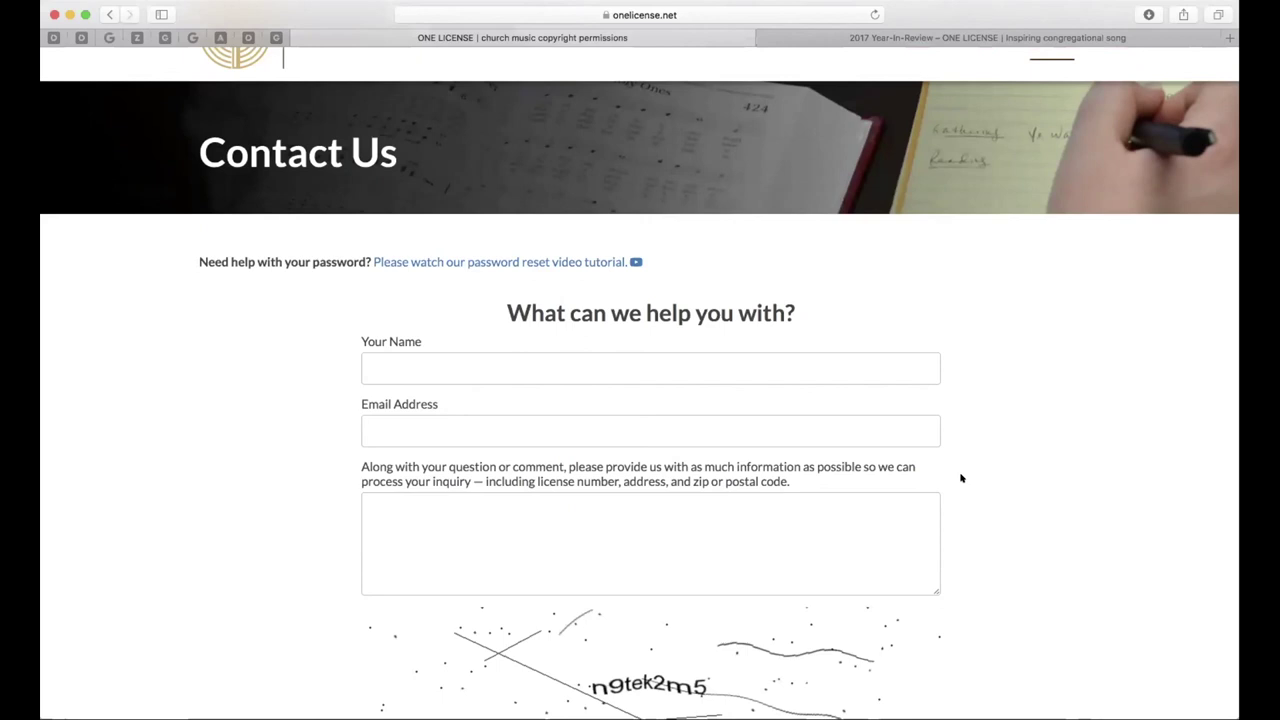
scroll(962, 478, up, 2)
Log in to the account and open the unpaid Practice Track License invoice
click(1064, 63)
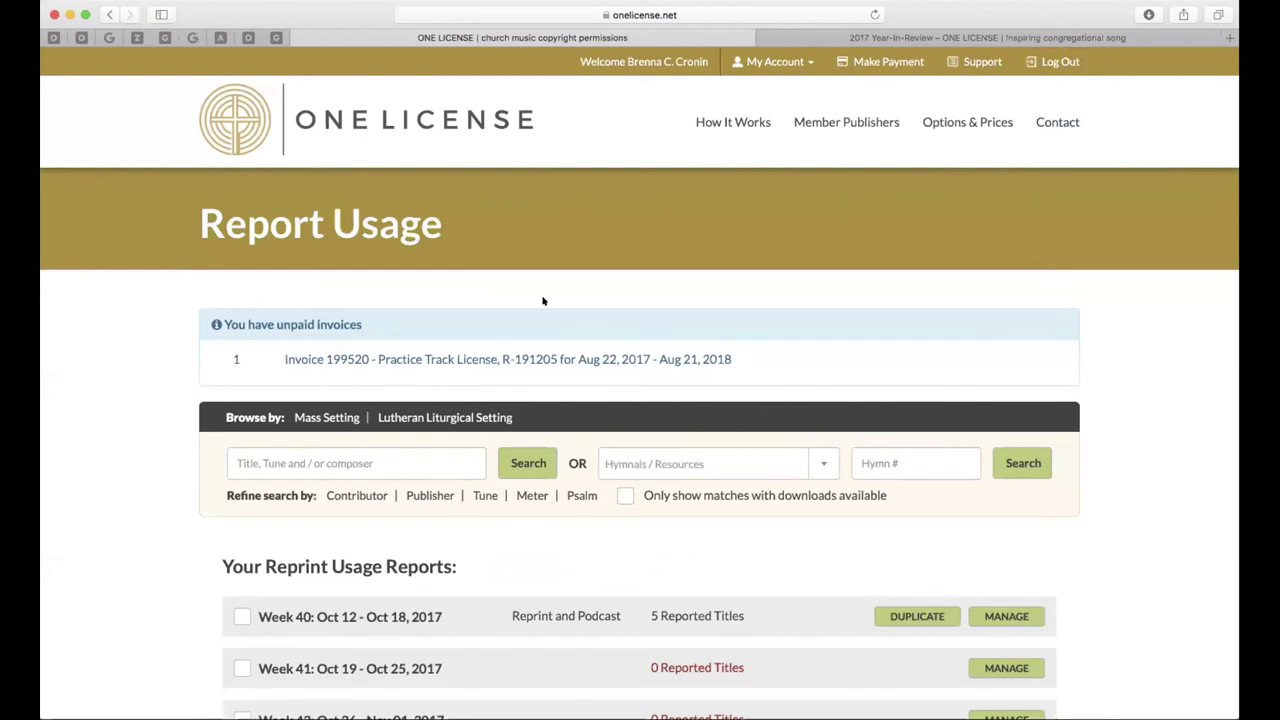
click(409, 357)
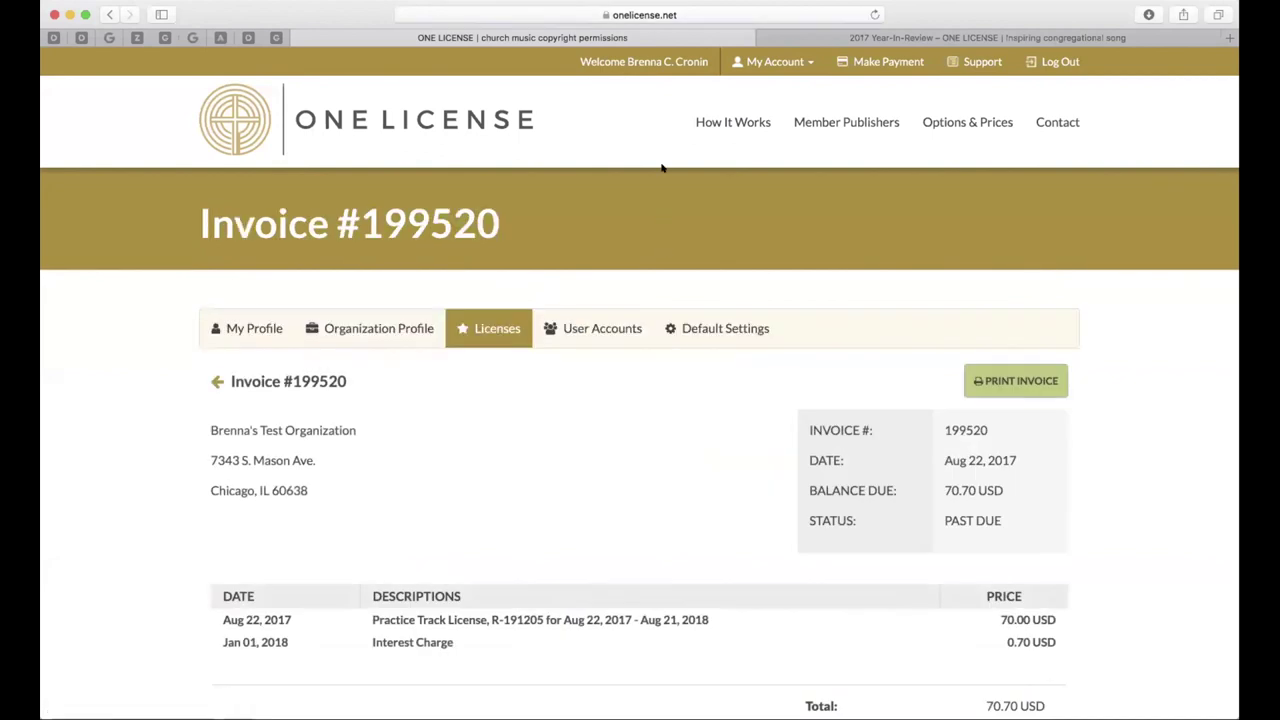
Examine the invoice's charges, balance details and online payment options
scroll(1166, 375, down, 4)
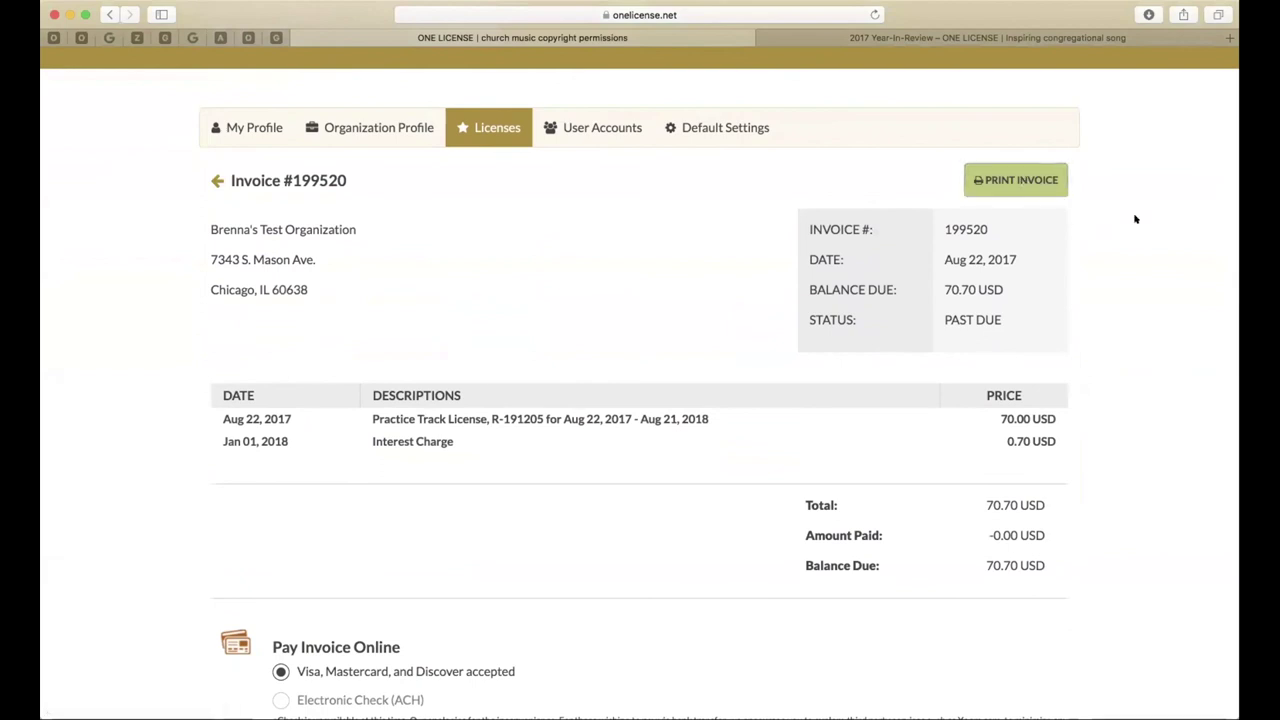
scroll(1132, 210, down, 4)
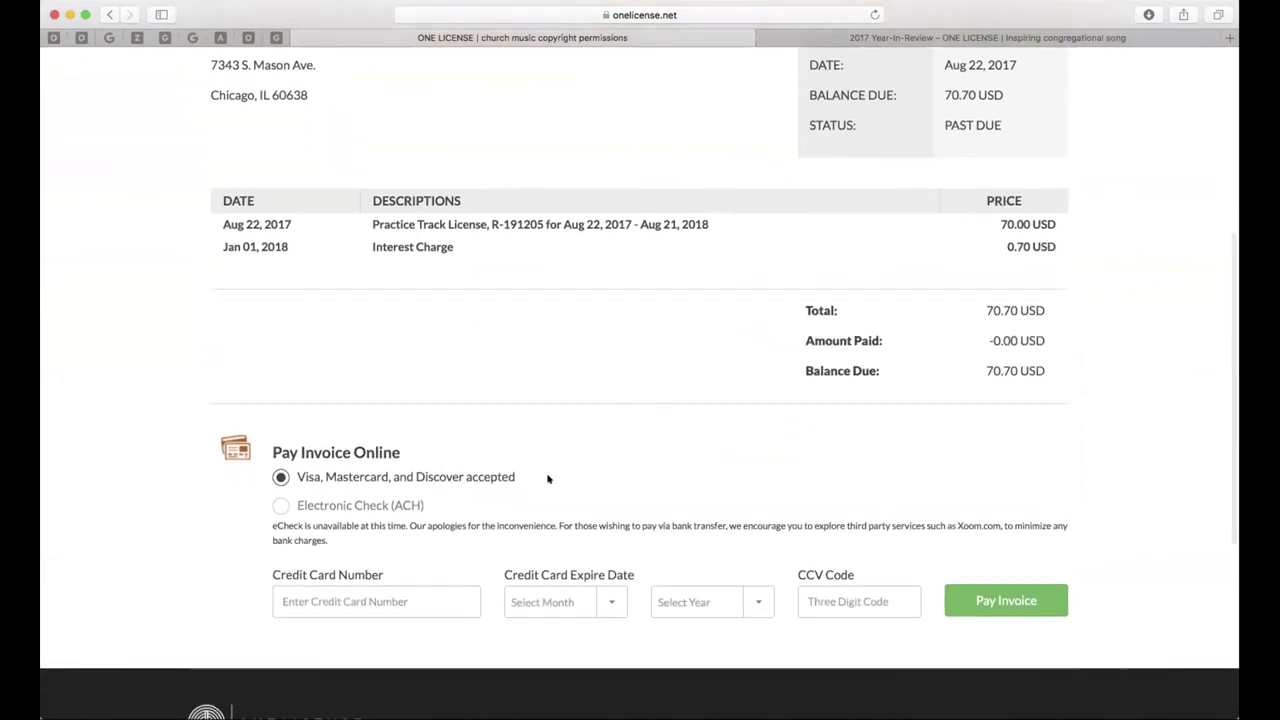
scroll(563, 488, up, 1)
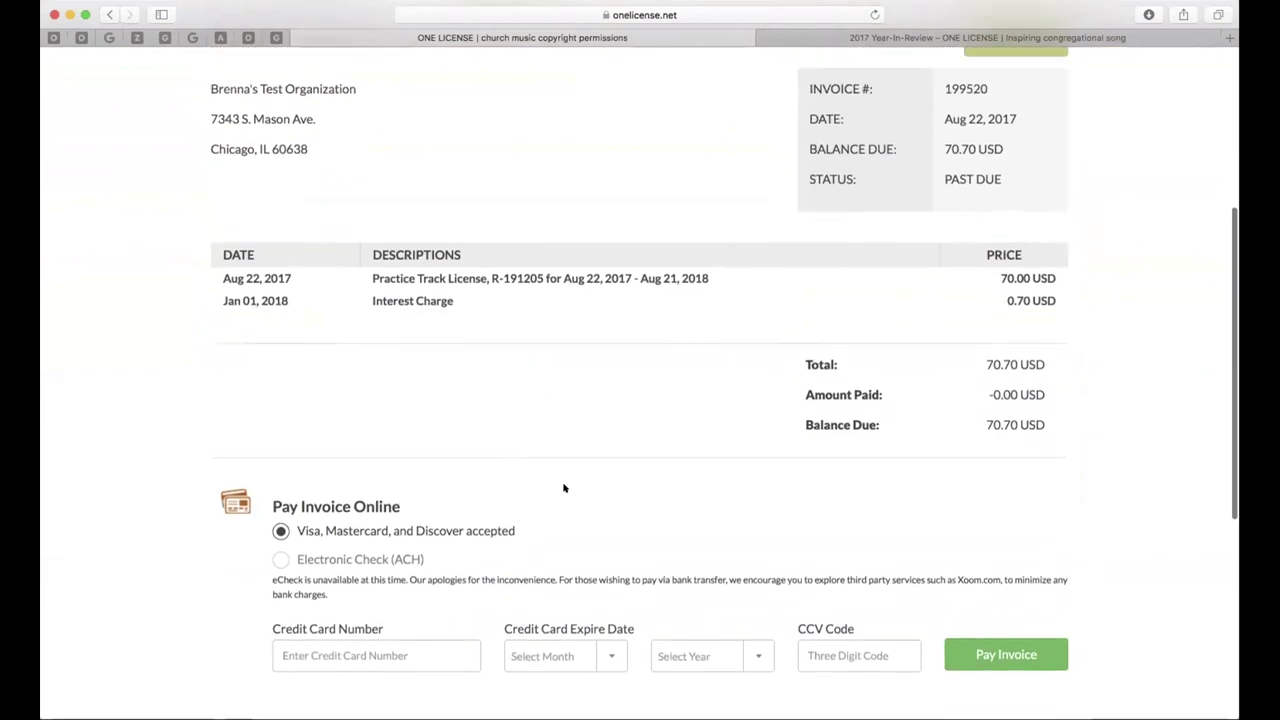
scroll(563, 488, up, 2)
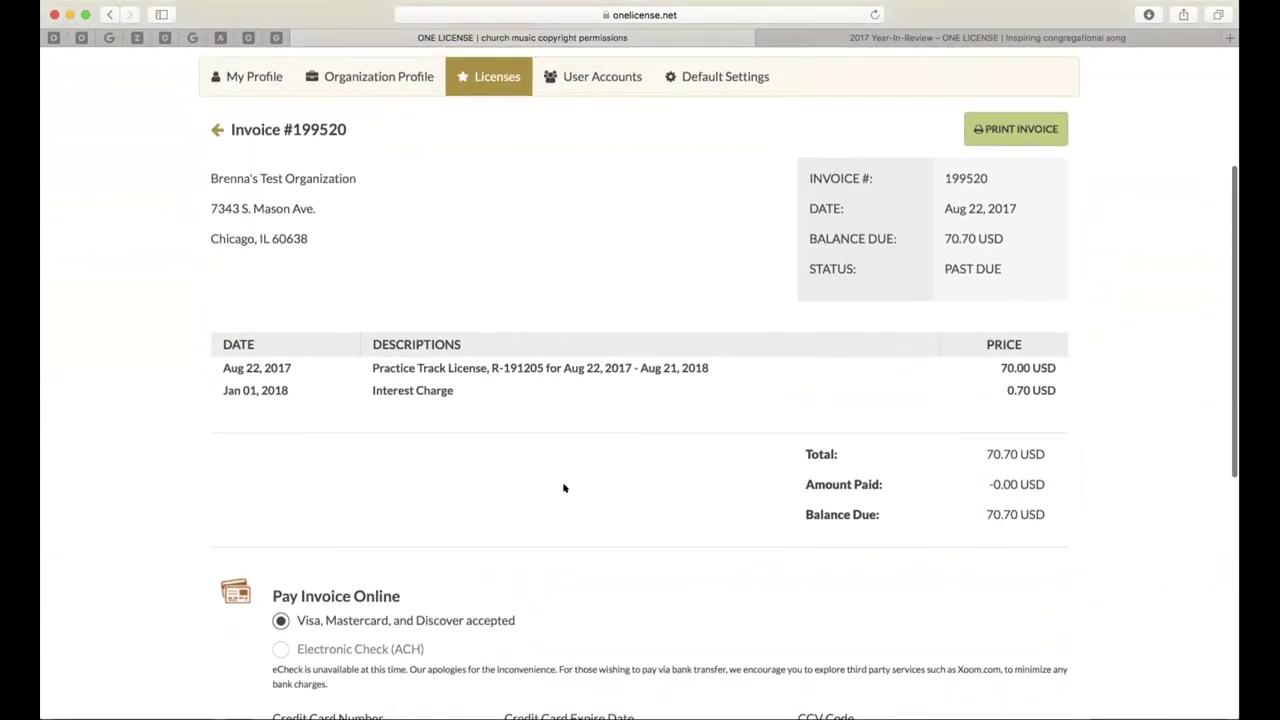
scroll(563, 488, up, 1)
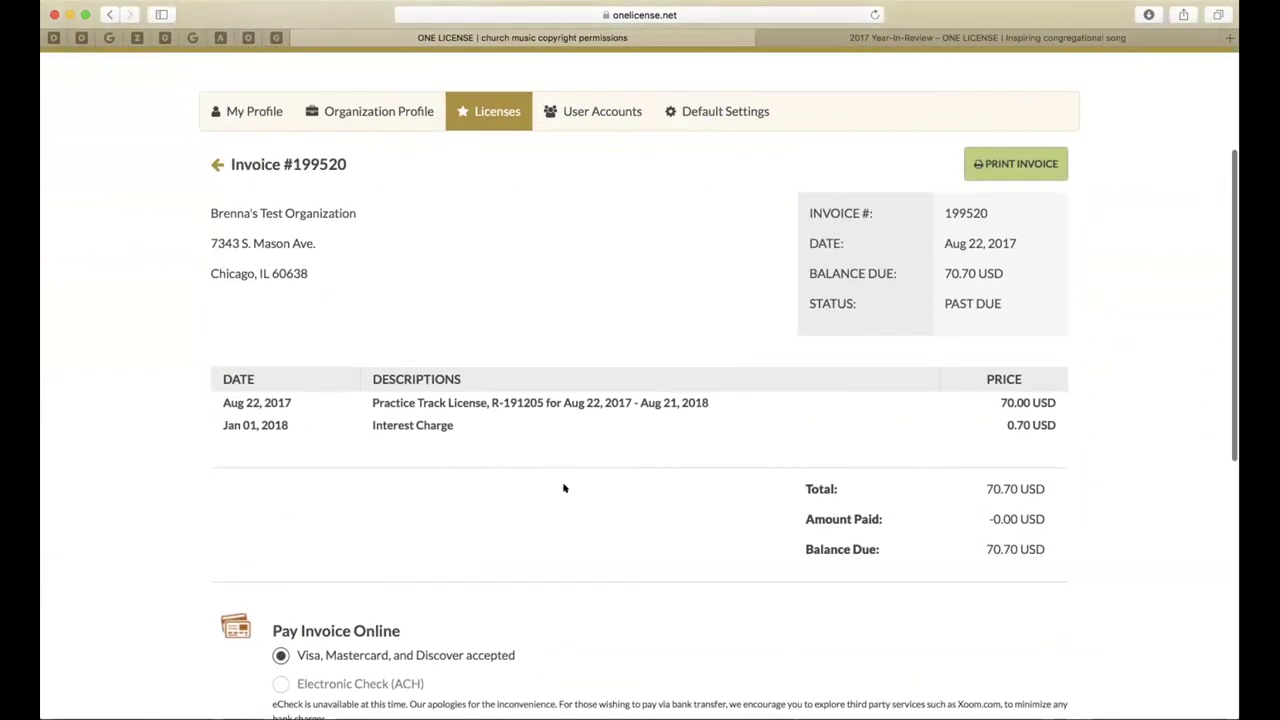
scroll(563, 486, down, 2)
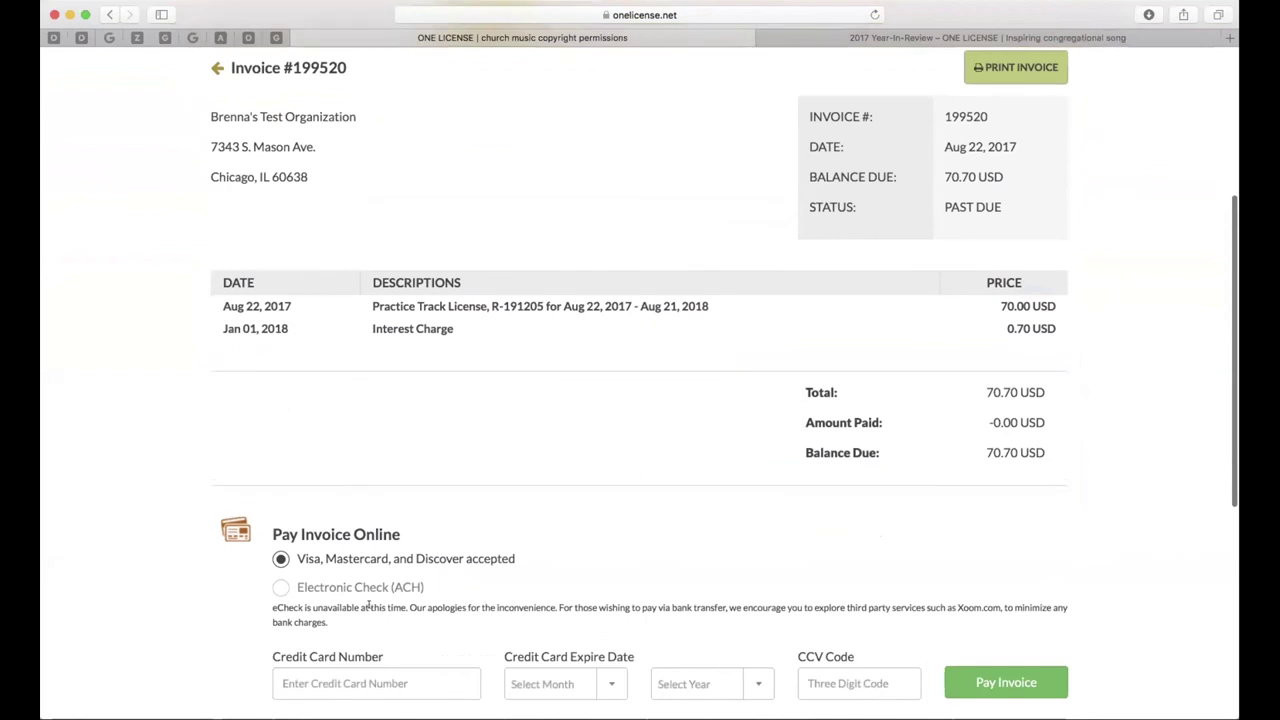
scroll(586, 526, up, 6)
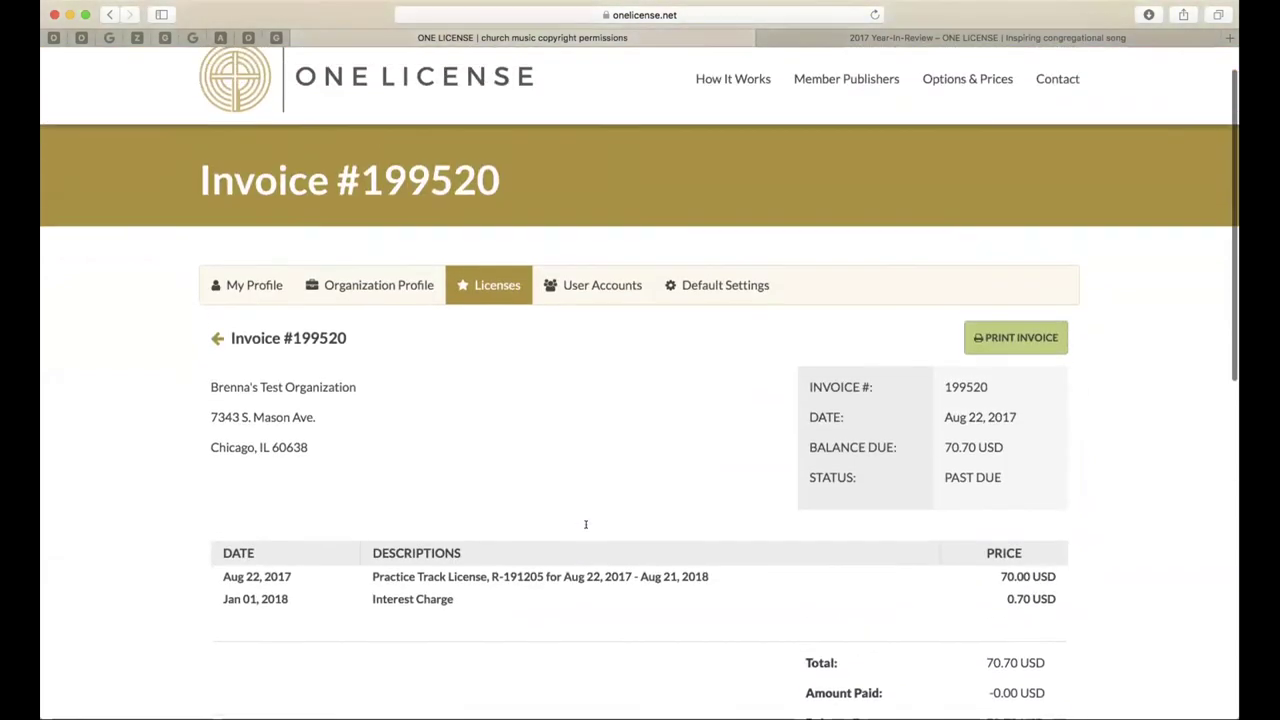
scroll(586, 524, up, 1)
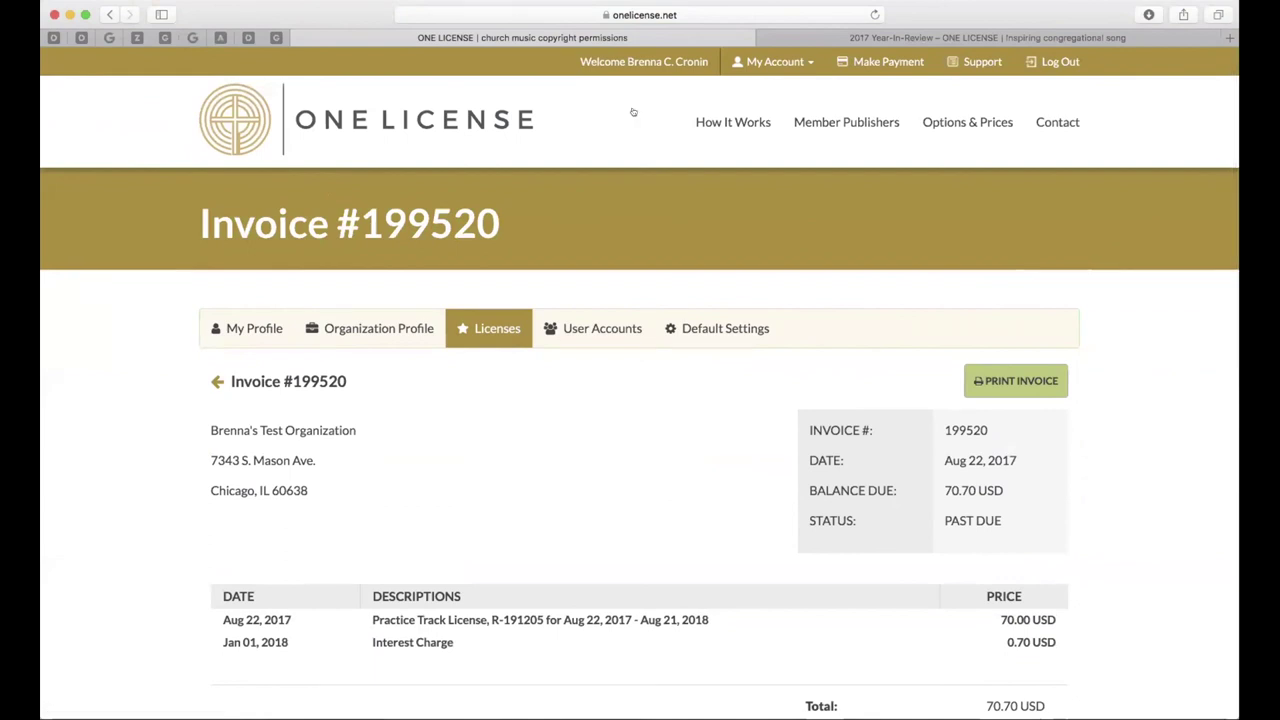
Look over the My Account options, then view the My Profile page with its contact, newsletter and password fields
click(776, 63)
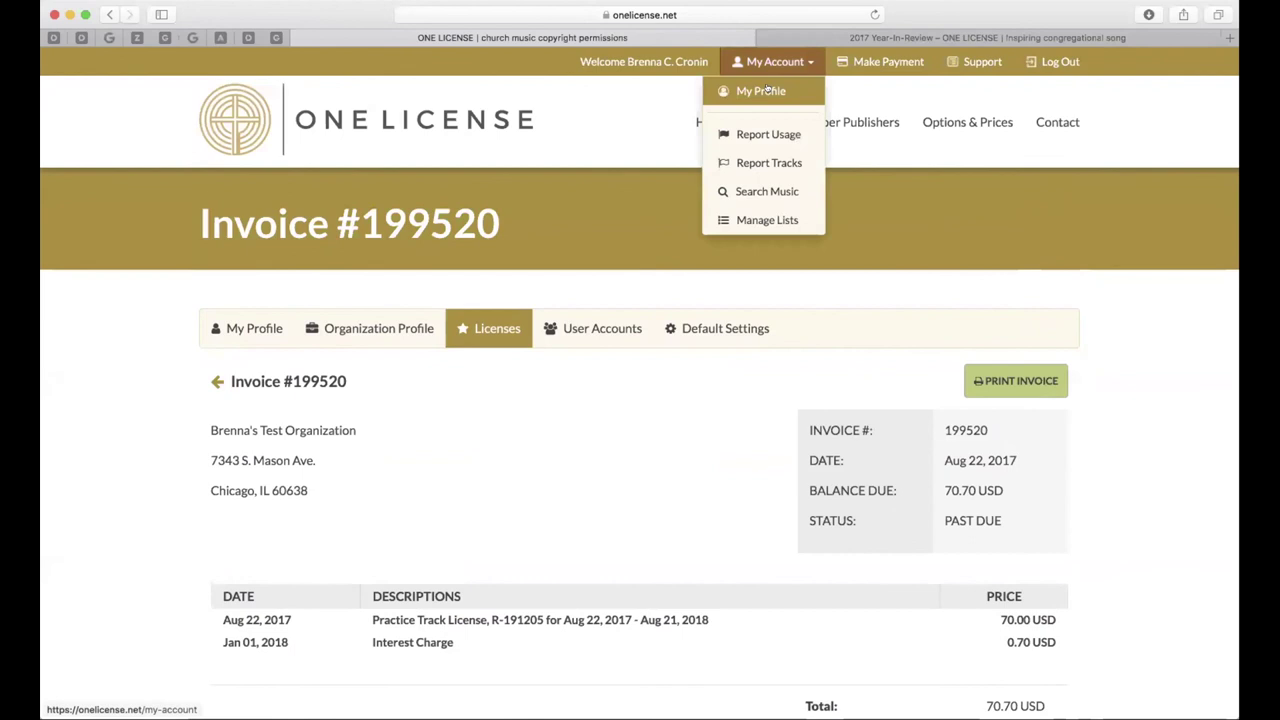
click(613, 130)
click(250, 328)
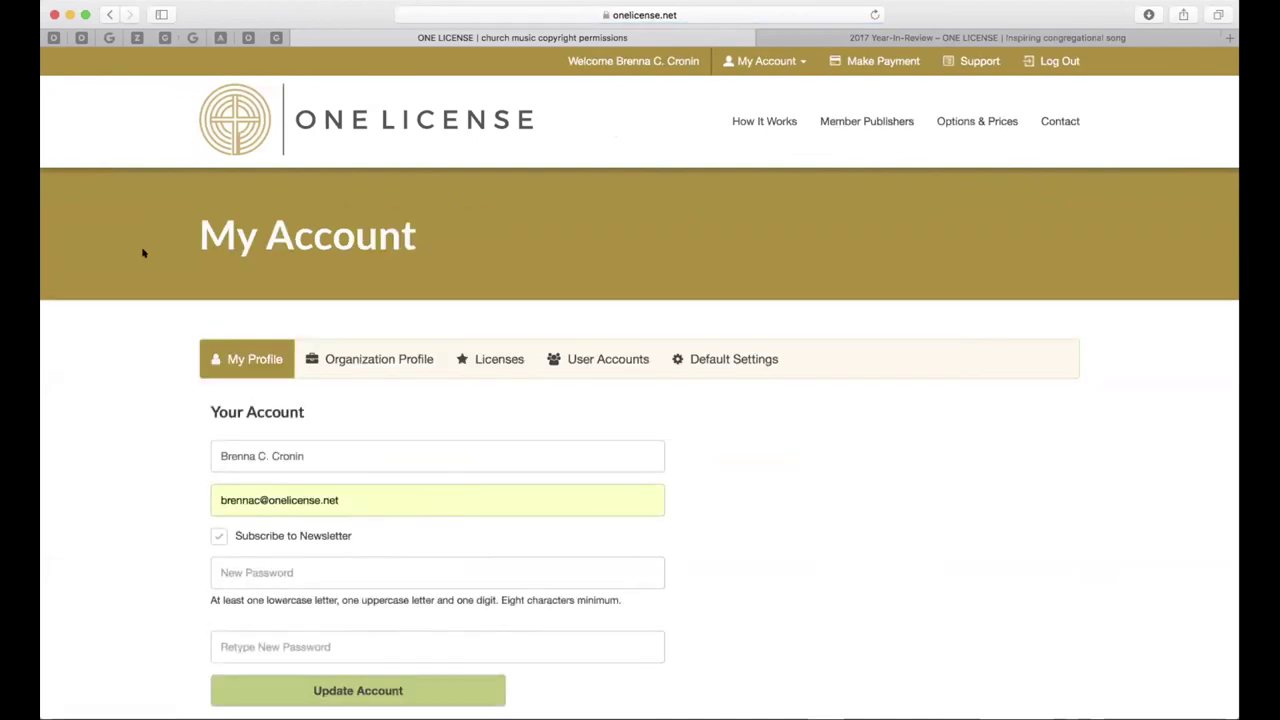
scroll(143, 253, down, 1)
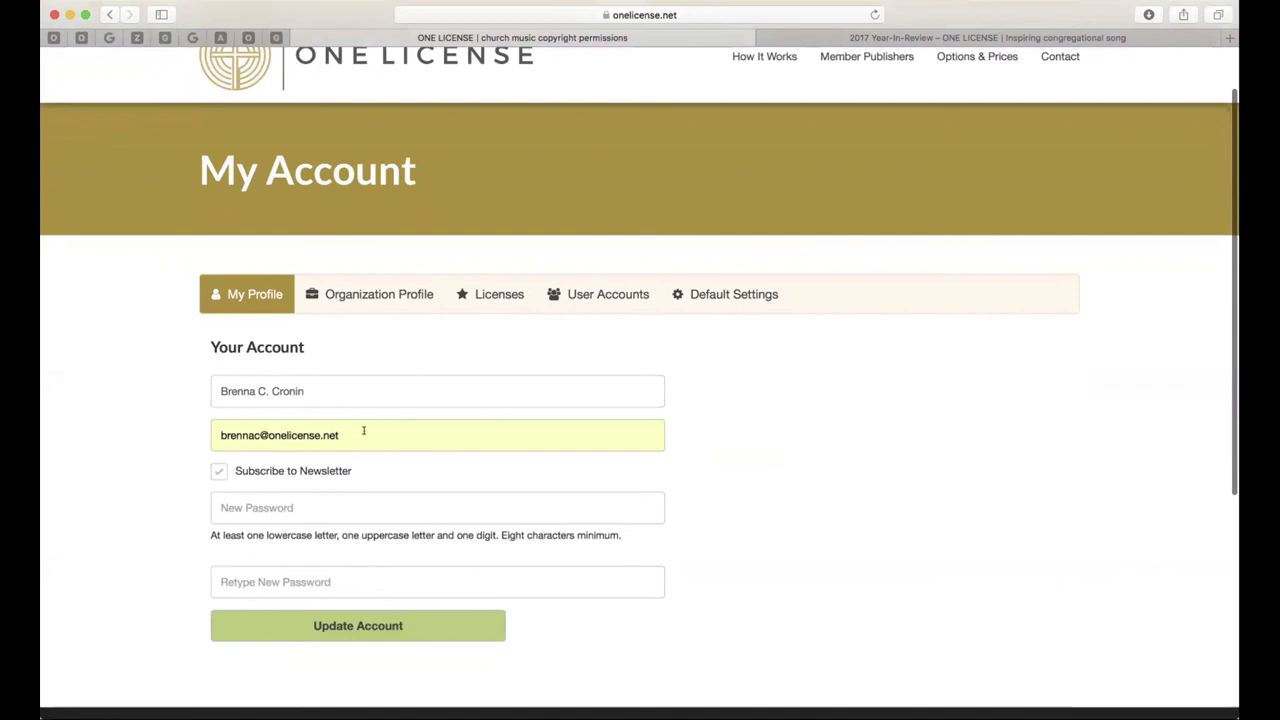
Open the Organization Profile and review its denomination, address, phone and time zone fields
click(354, 302)
scroll(146, 352, down, 2)
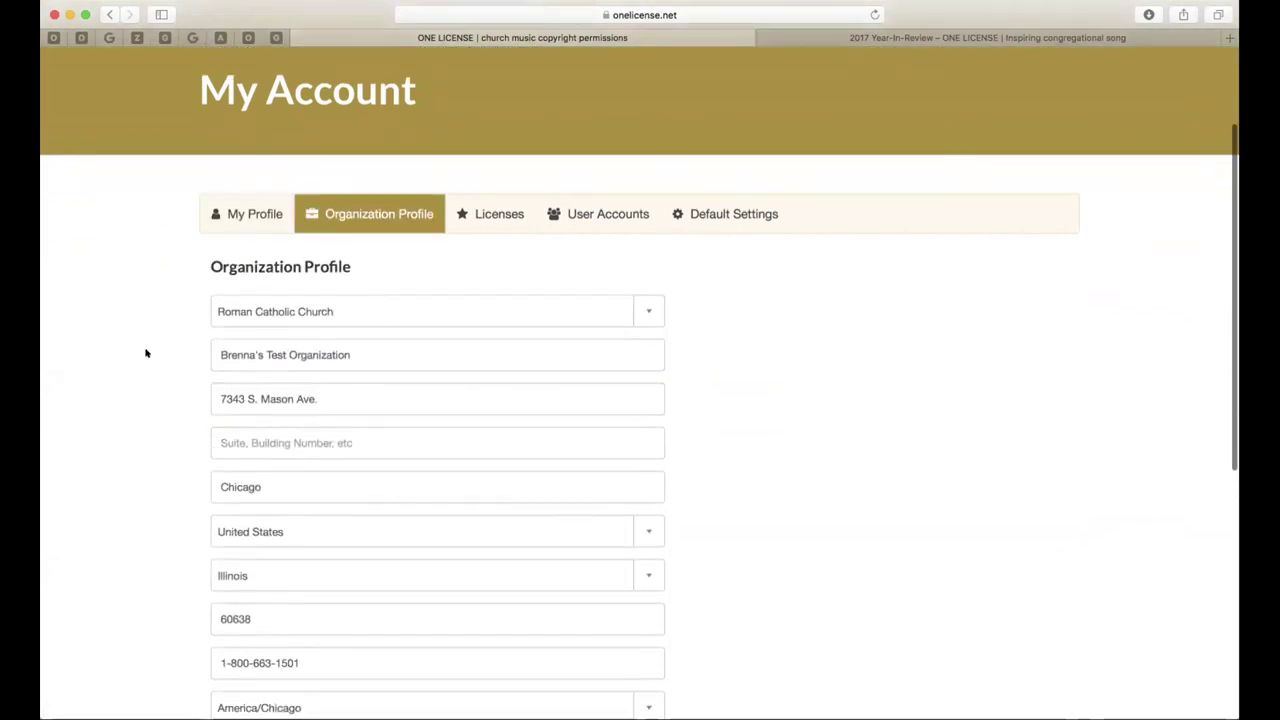
scroll(146, 352, down, 4)
scroll(146, 352, up, 2)
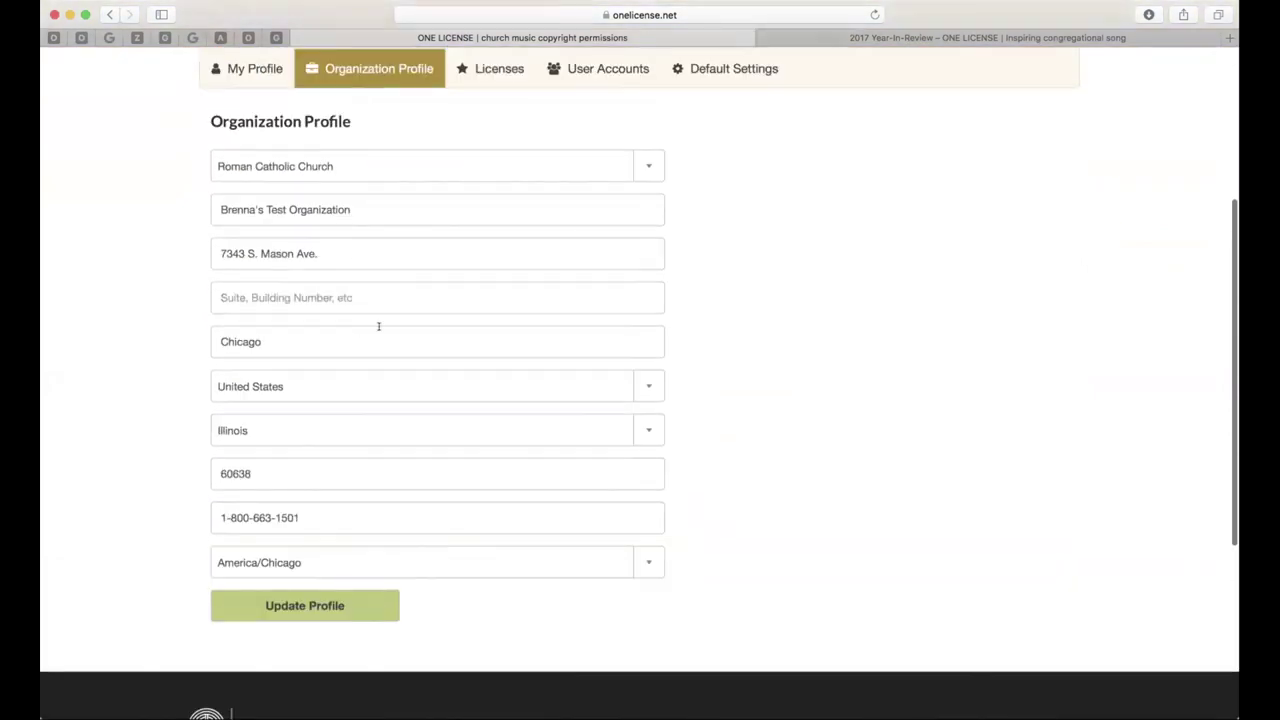
scroll(155, 212, up, 1)
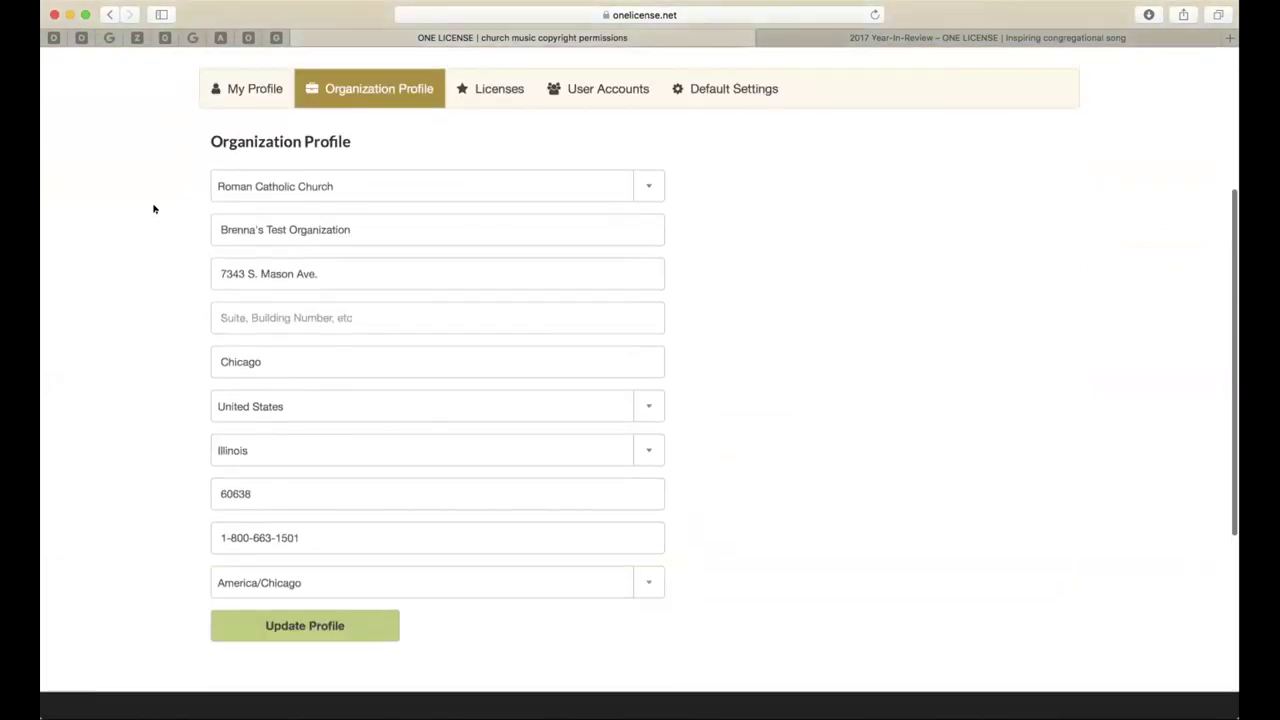
View the account's current licenses and check the actions available for the Annual License
click(494, 91)
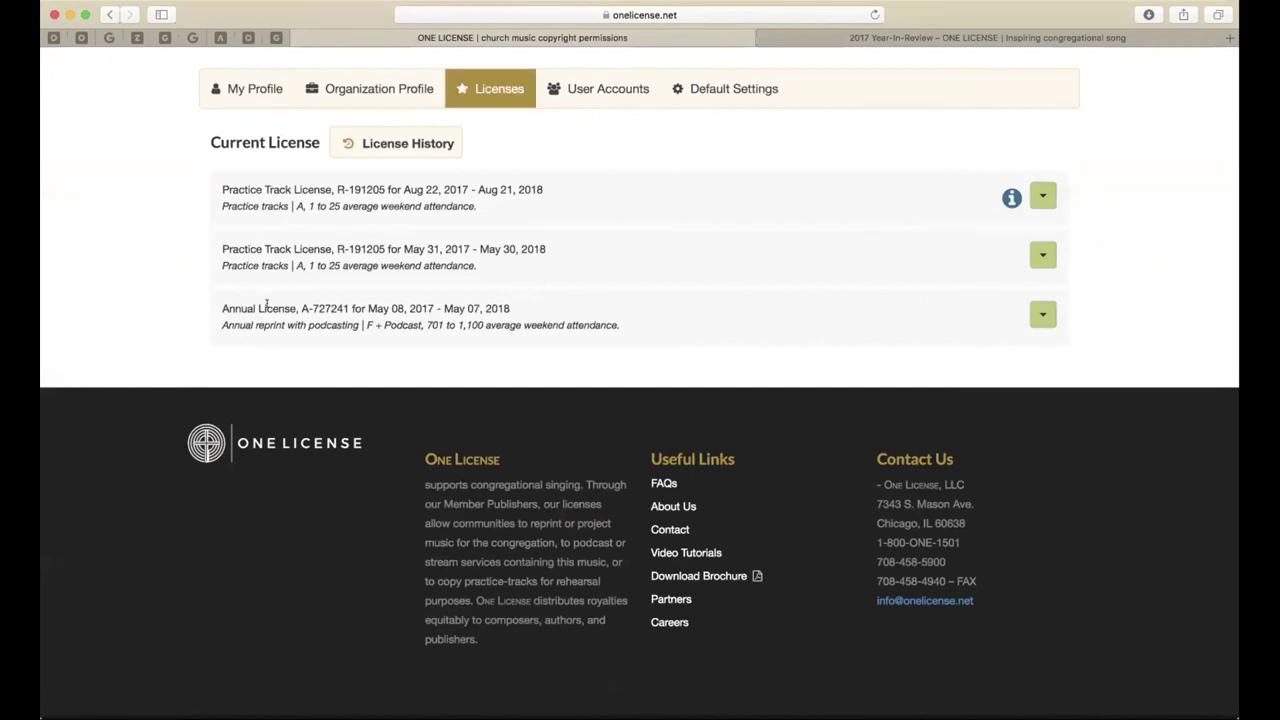
click(1038, 312)
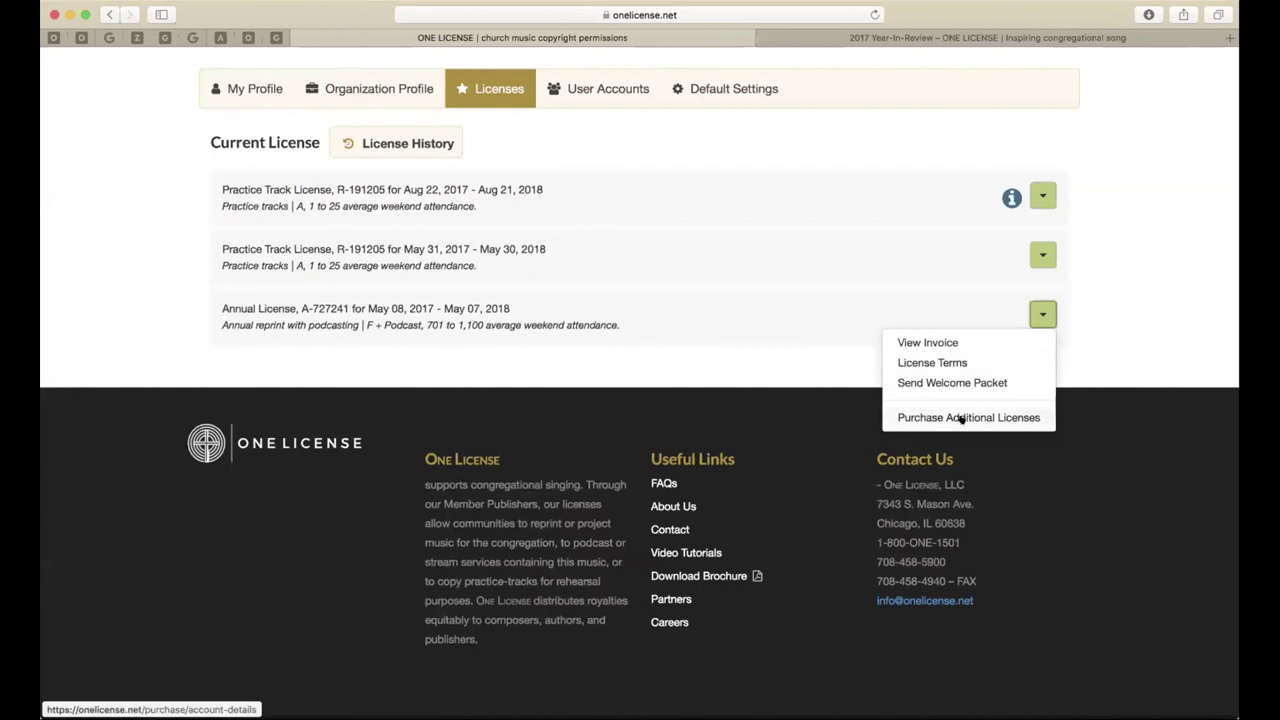
click(640, 129)
Open User Accounts, view the Add New User form, and cancel it without adding anyone
click(589, 84)
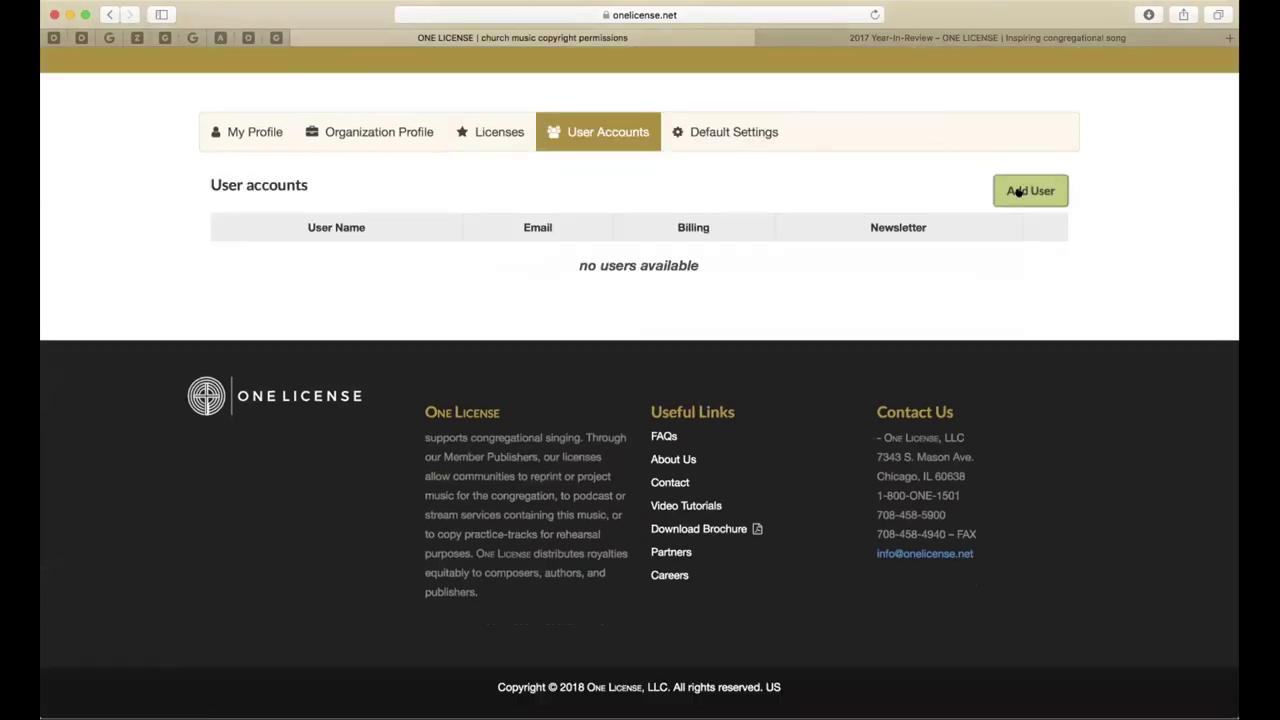
click(1019, 191)
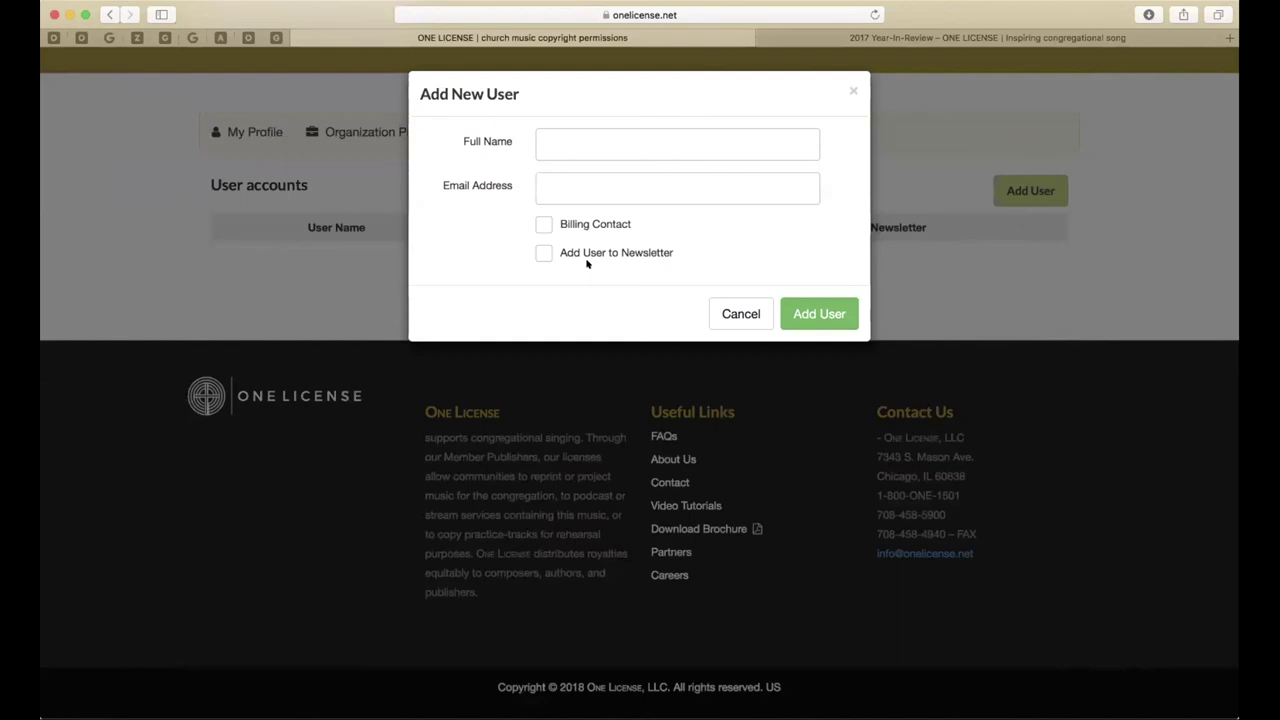
click(730, 312)
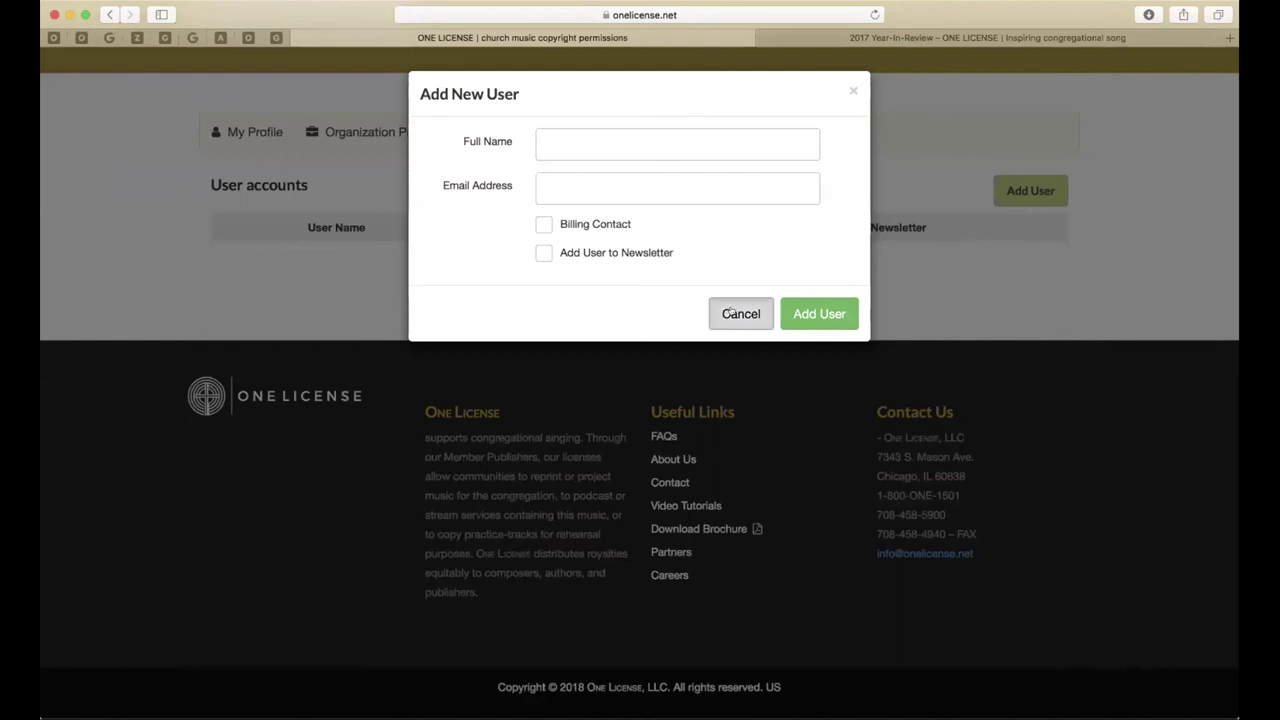
Open the Default Settings to view the default worship resources and weekly services setting
click(730, 134)
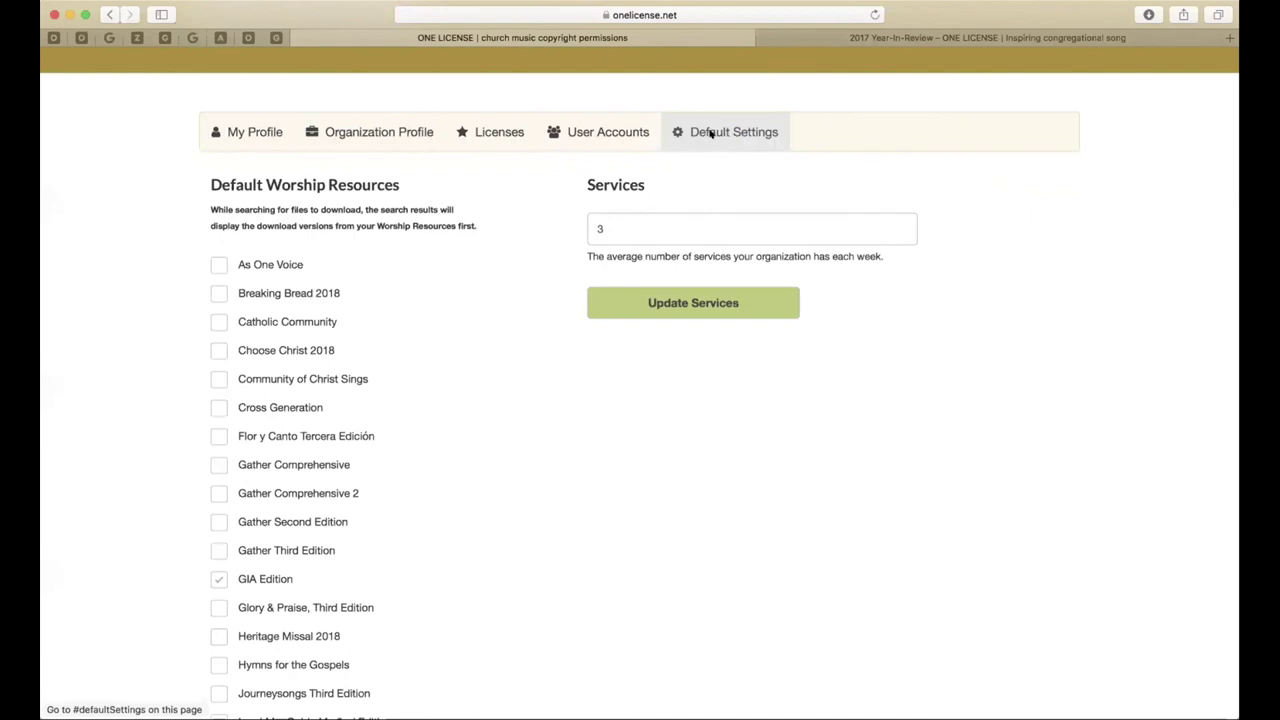
click(729, 134)
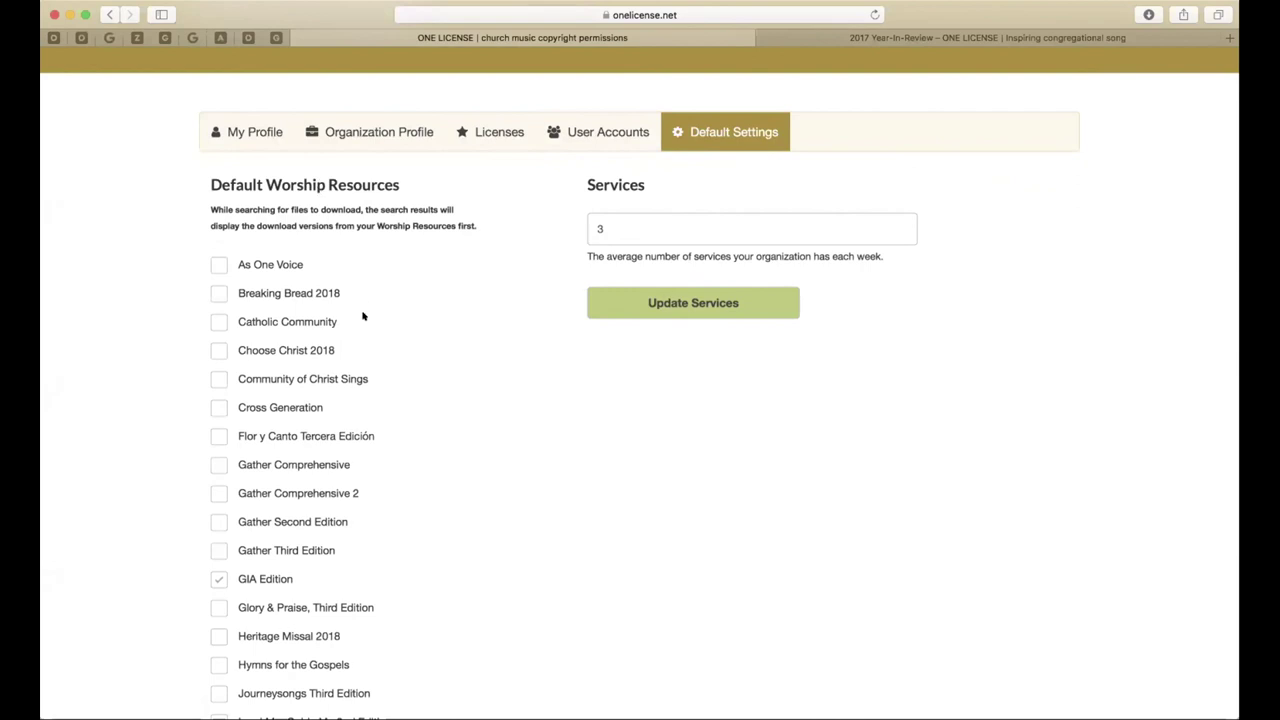
Add Music Issue 2018 to the default worship resources and check the weekly services field
scroll(368, 357, down, 1)
scroll(368, 357, up, 2)
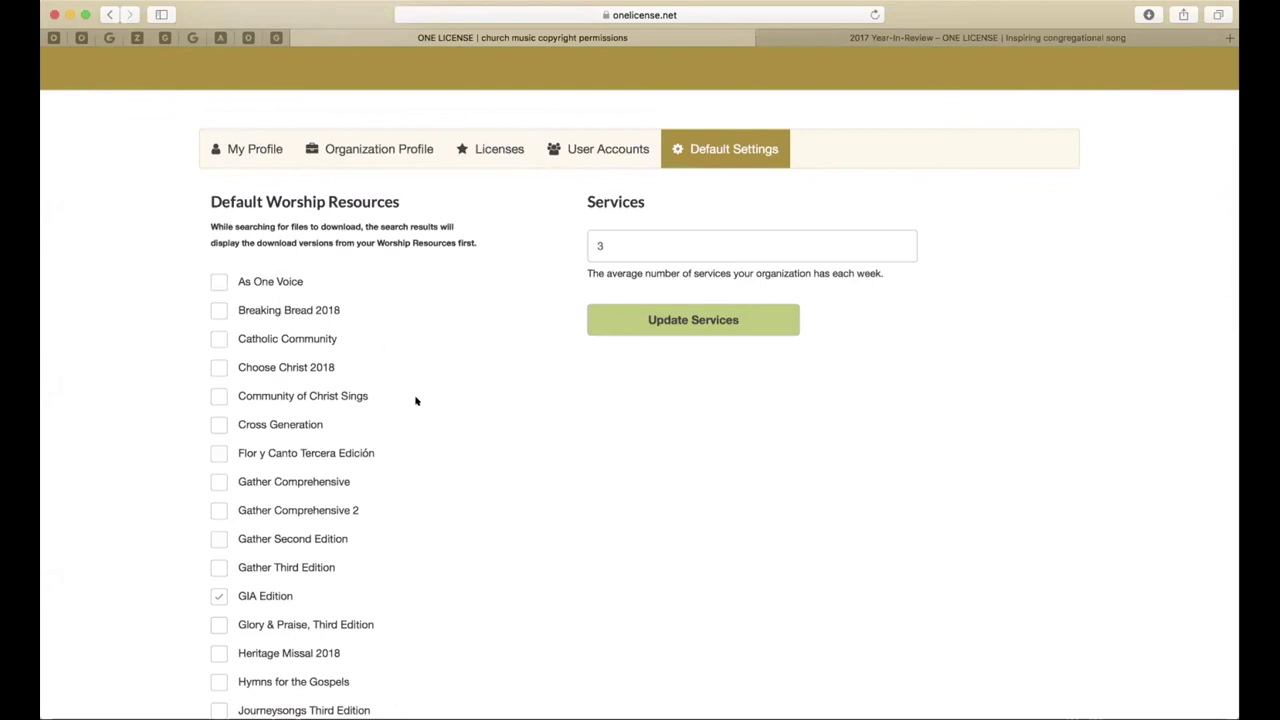
scroll(419, 406, down, 4)
scroll(419, 406, down, 7)
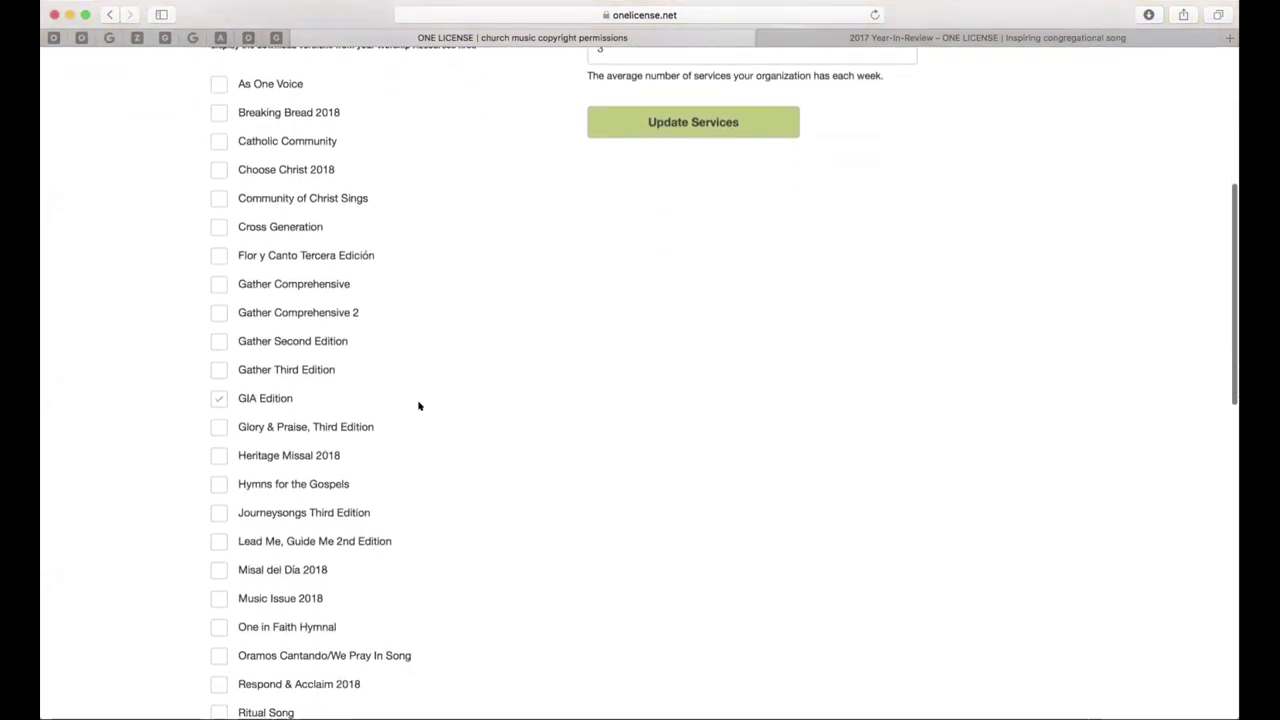
scroll(424, 407, down, 5)
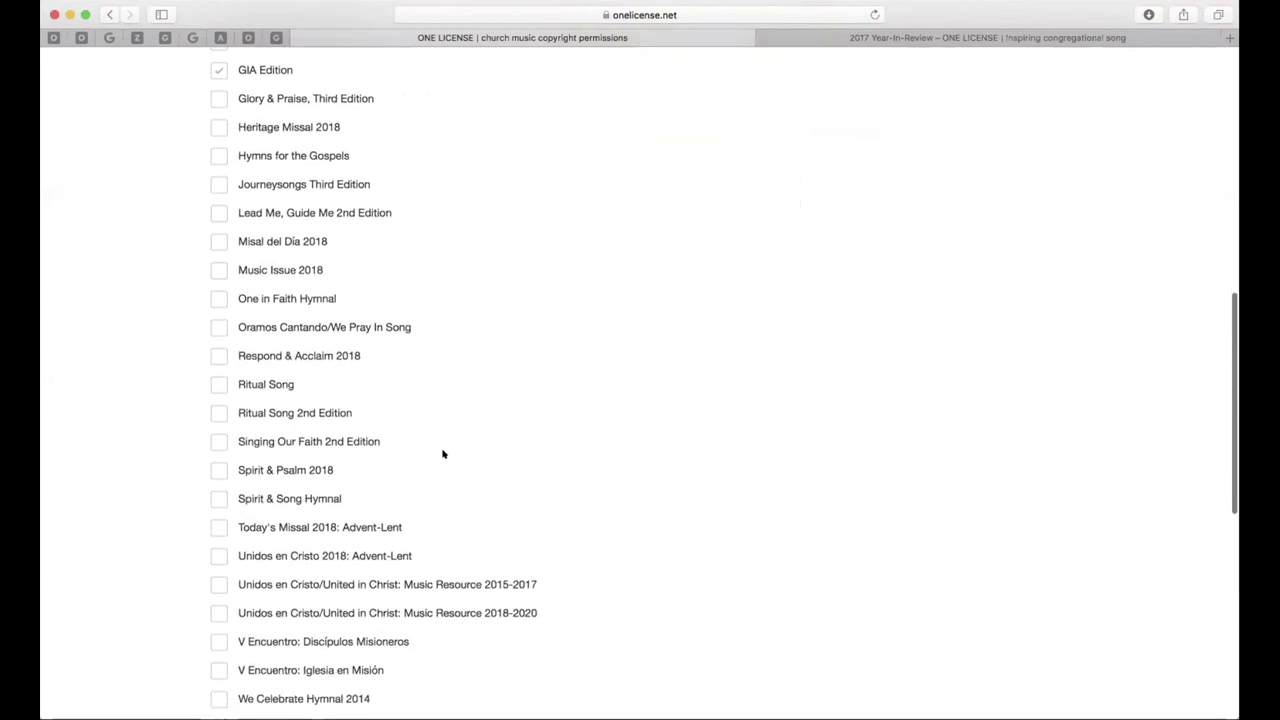
click(220, 270)
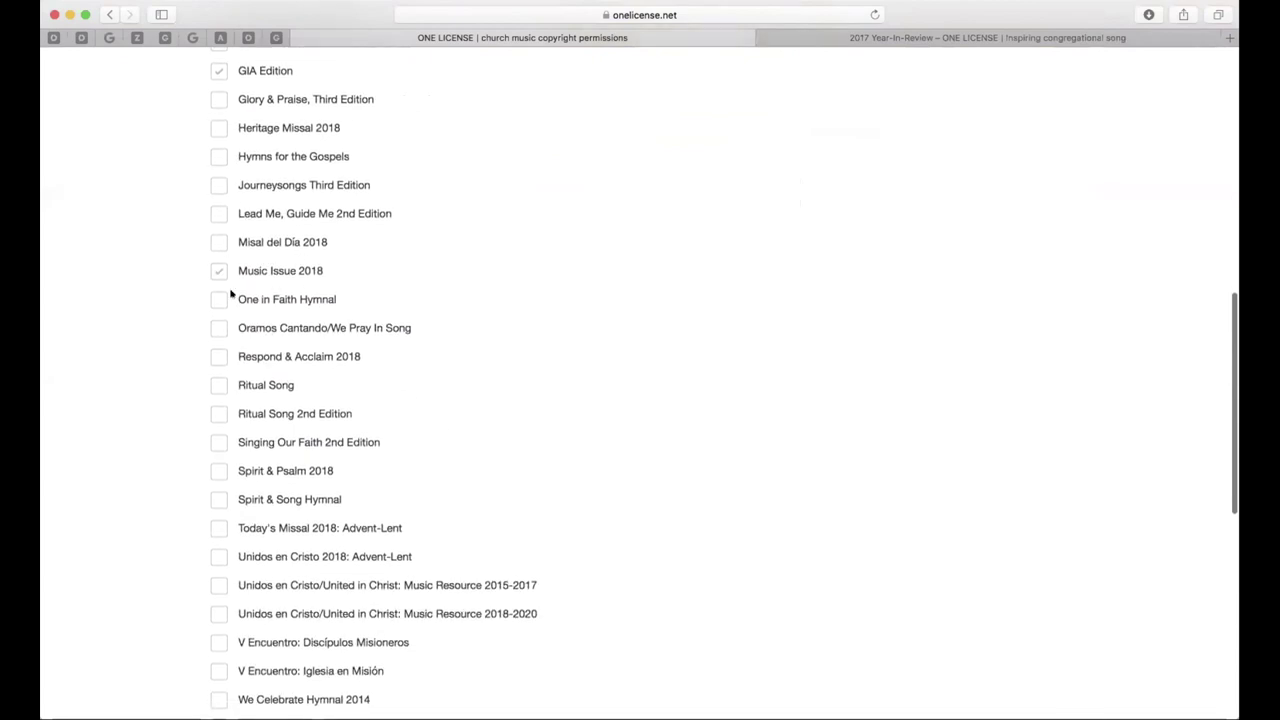
scroll(443, 366, up, 1)
scroll(443, 366, up, 10)
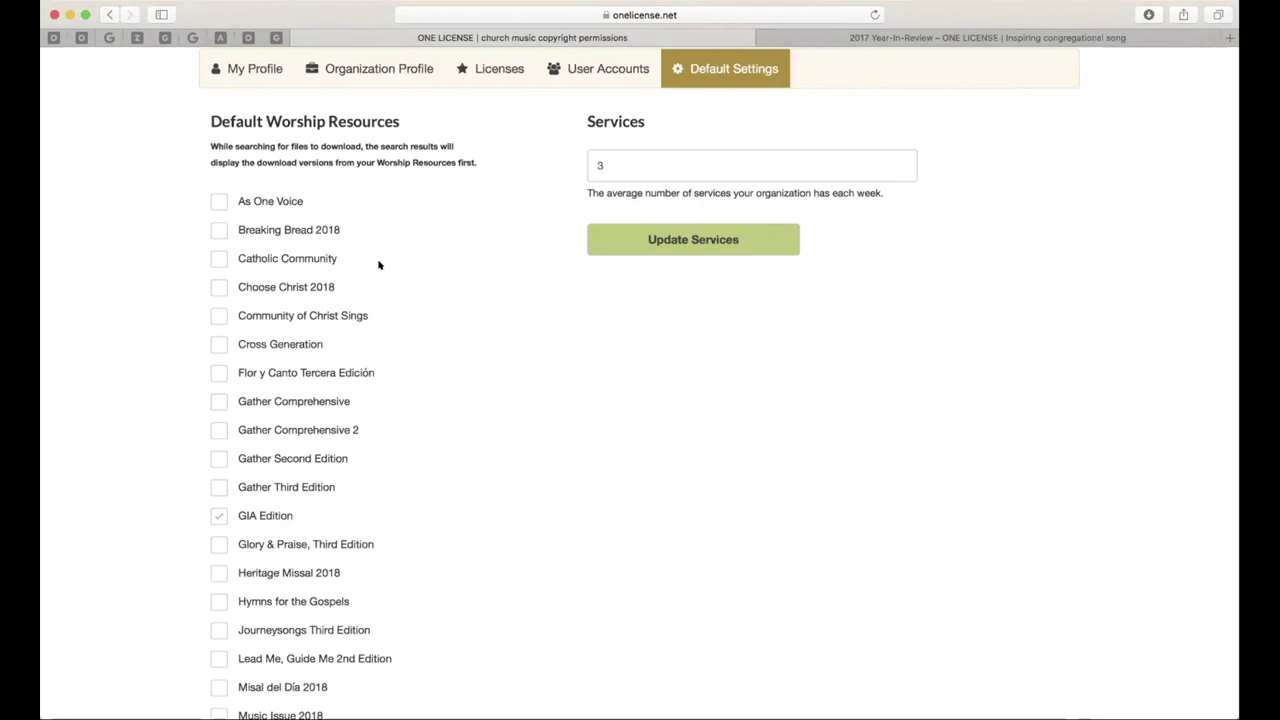
click(638, 167)
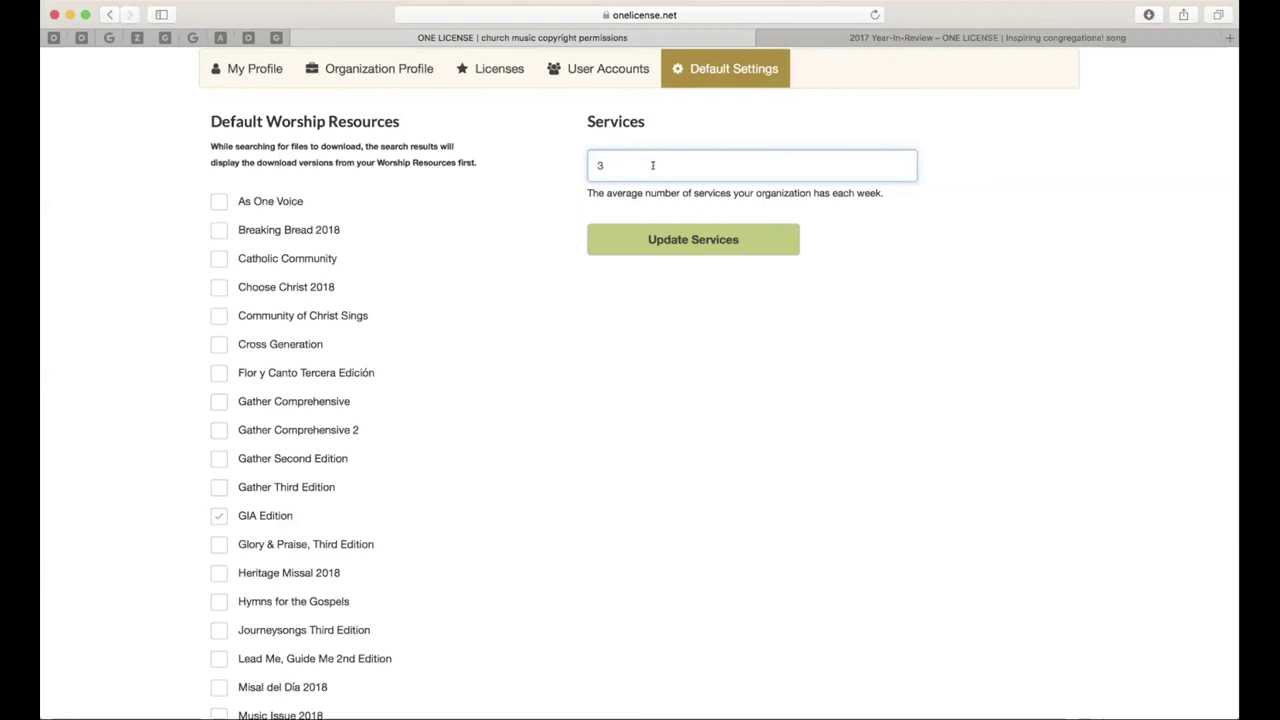
click(822, 293)
Open the Report Usage page and look over the weekly reprint usage reports
scroll(836, 293, up, 5)
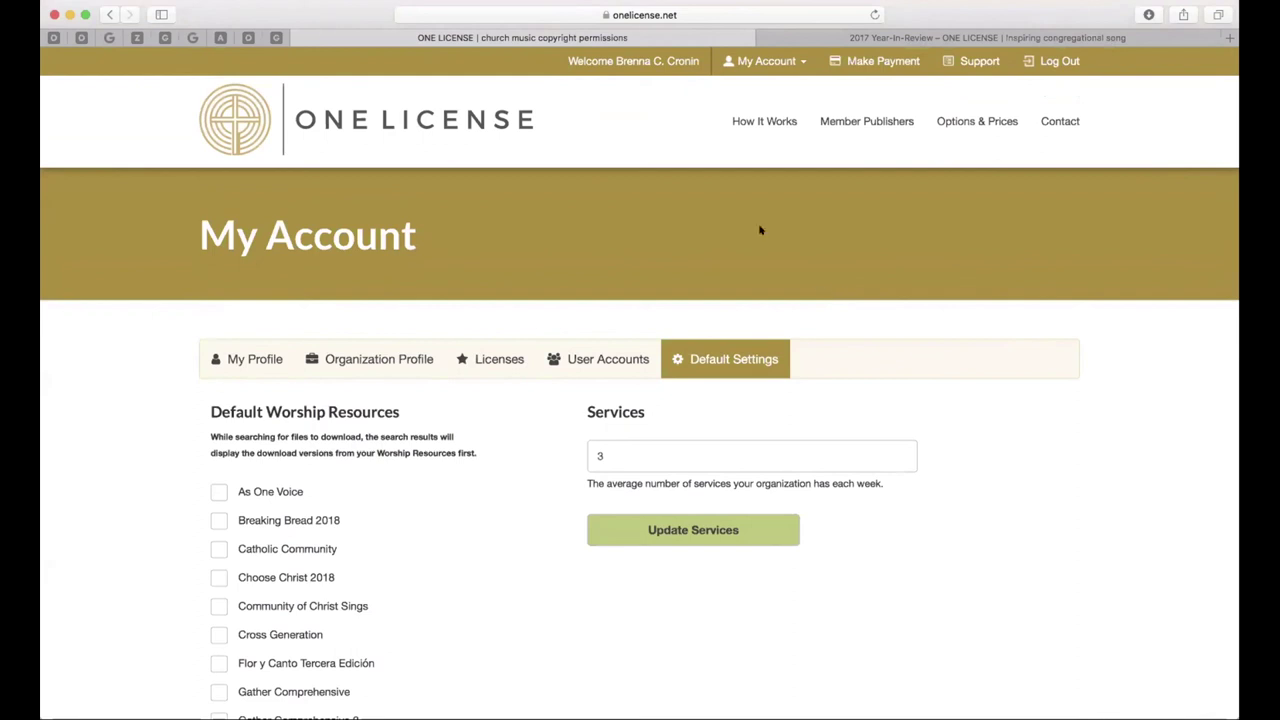
click(782, 62)
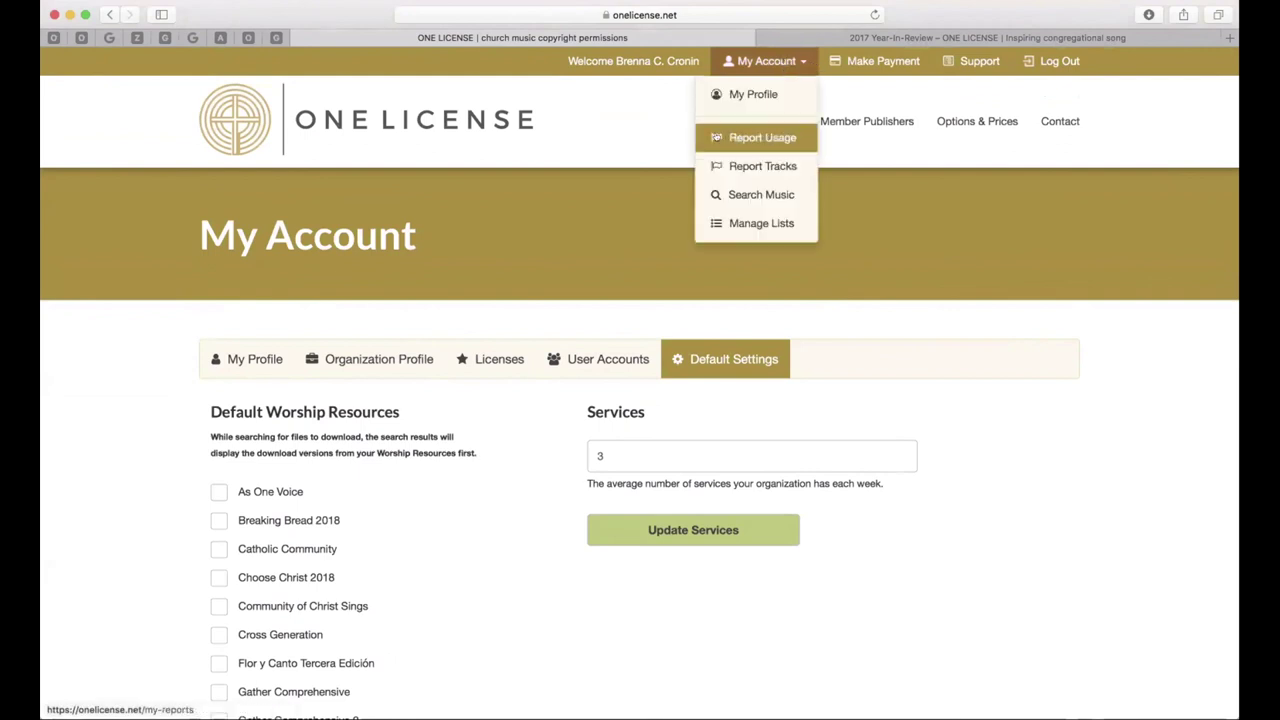
click(762, 137)
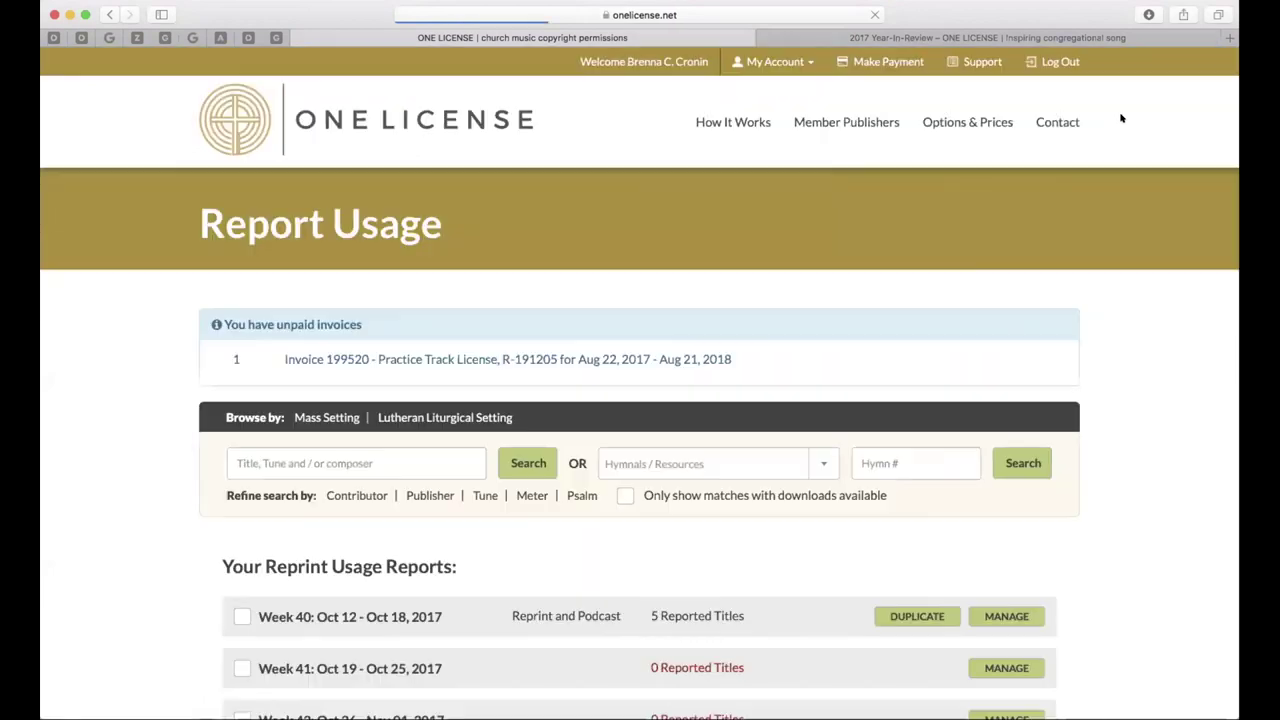
scroll(1134, 190, down, 5)
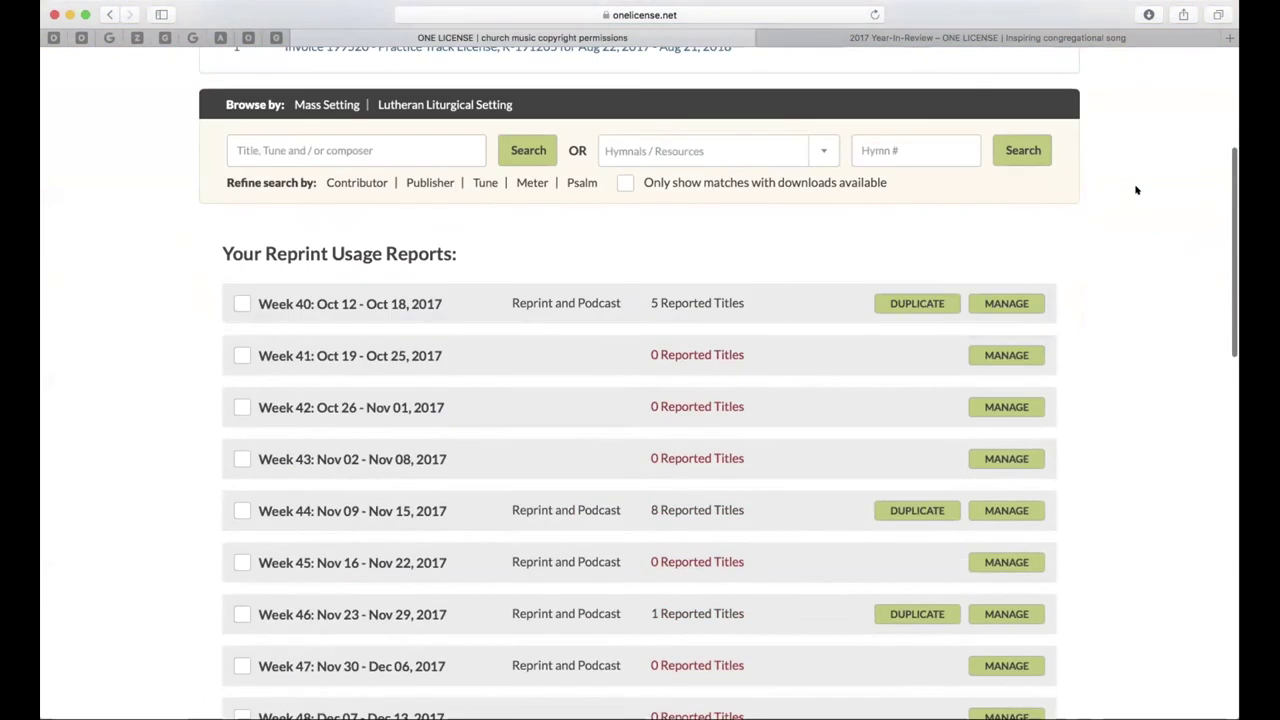
scroll(1138, 195, up, 4)
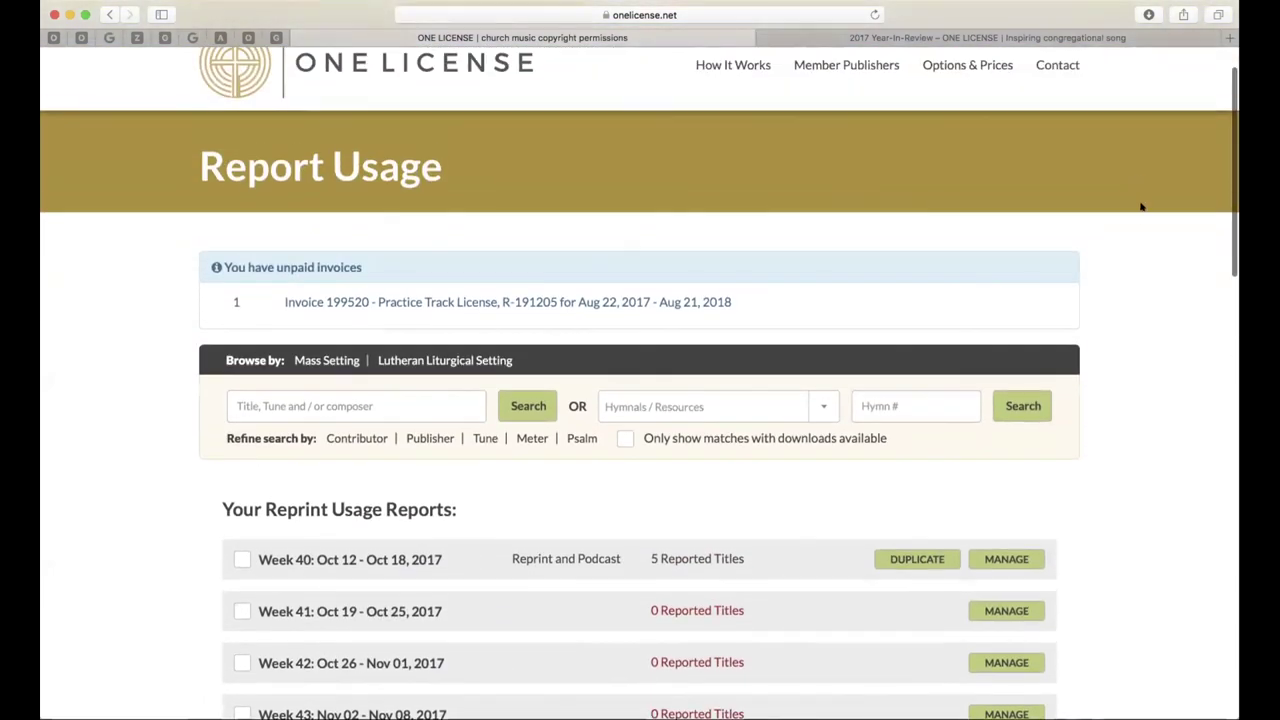
scroll(1140, 206, down, 4)
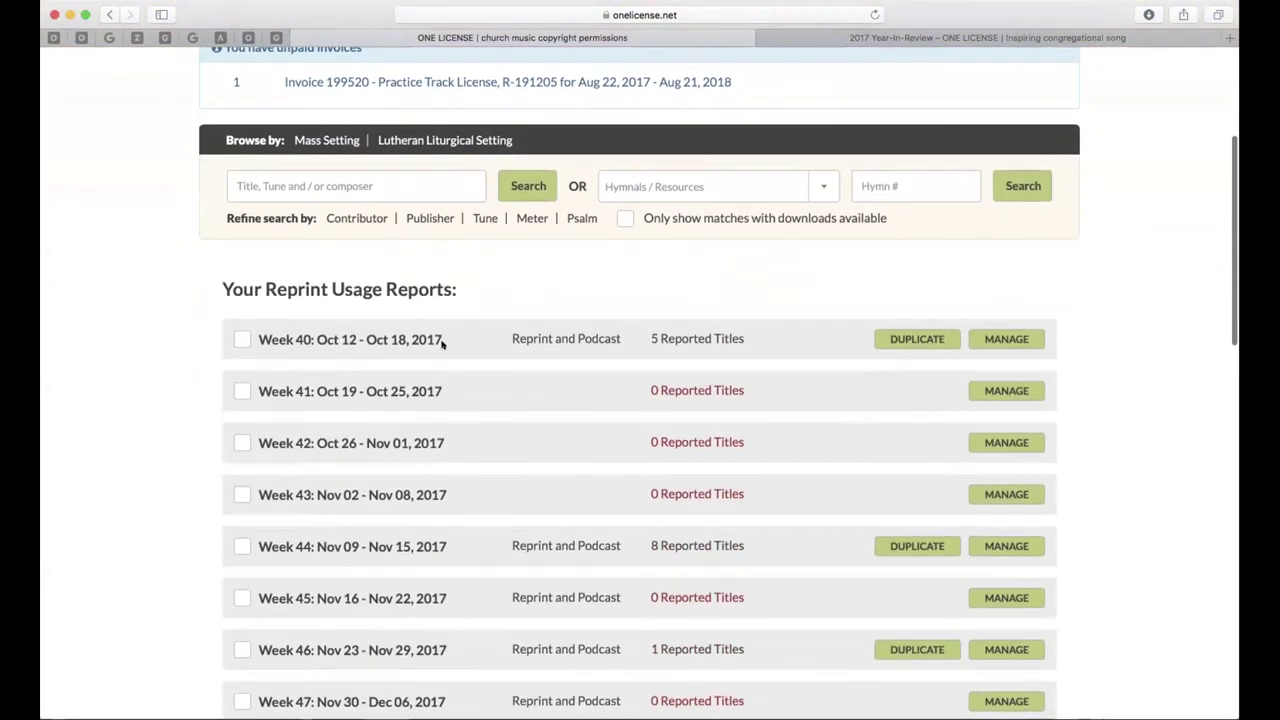
scroll(778, 356, down, 5)
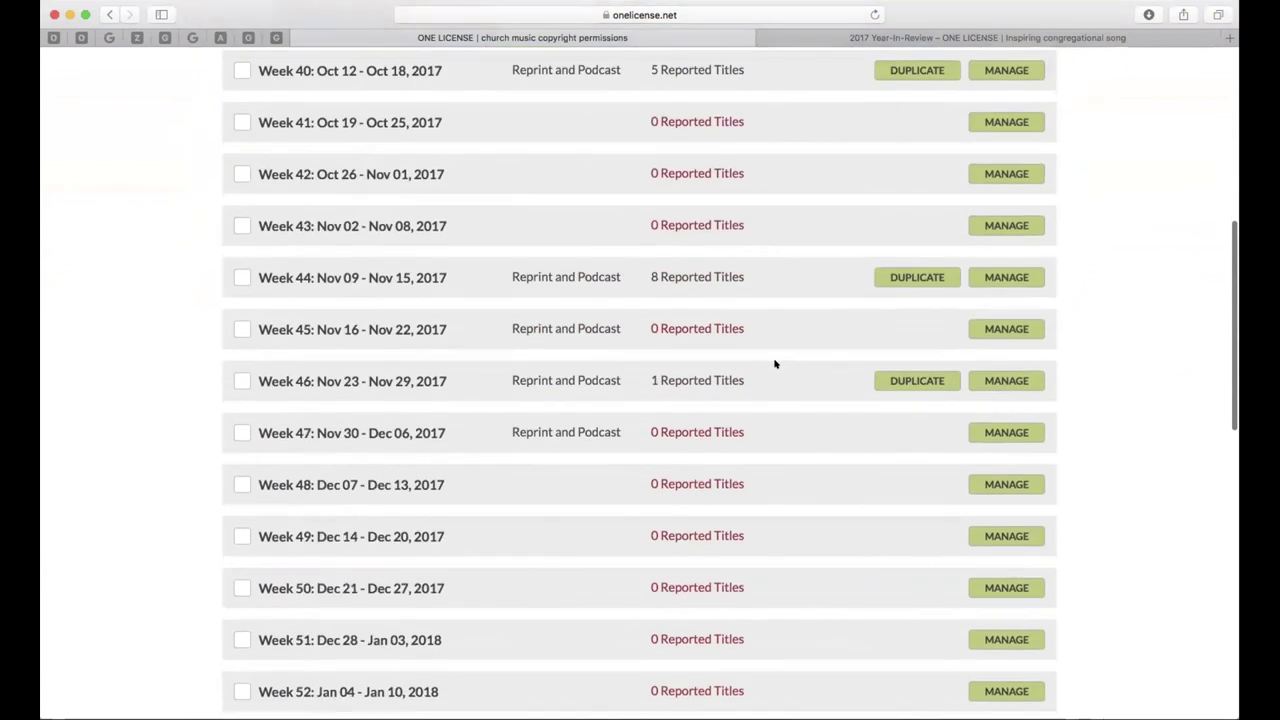
scroll(812, 365, up, 3)
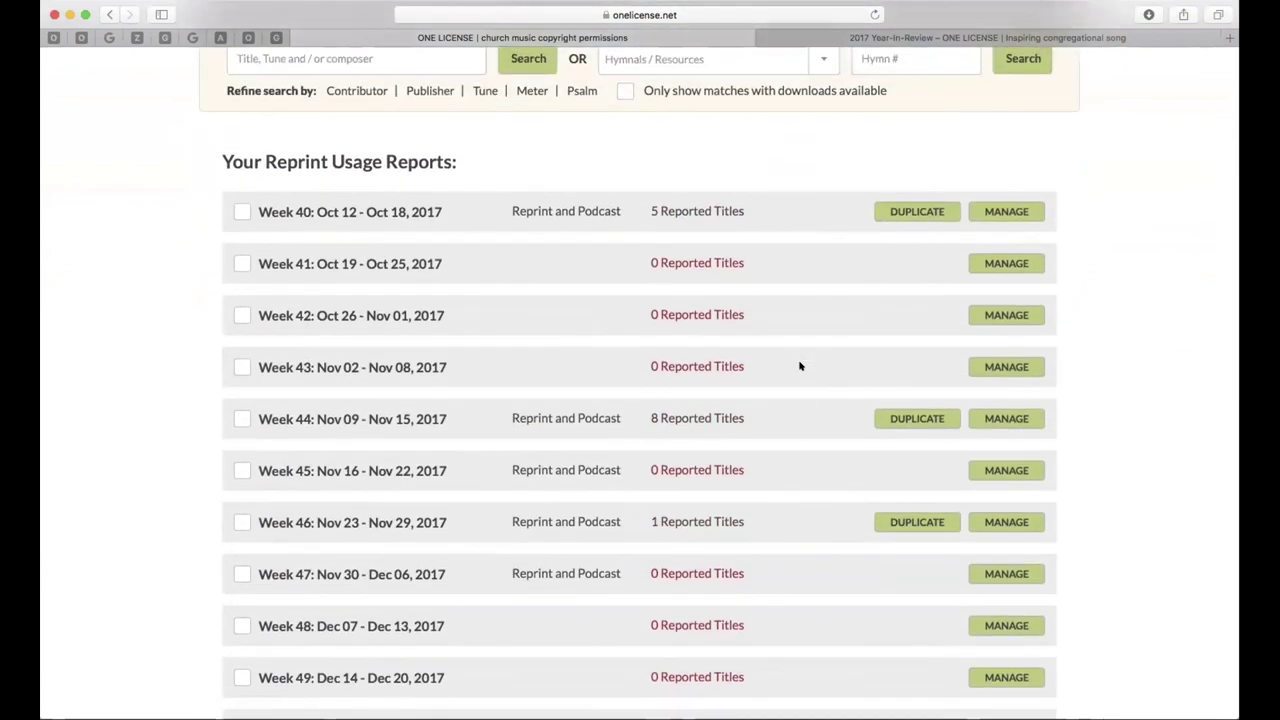
Examine the reported-title counts of the reprint usage reports from Week 40 of 2017 through Week 07 of 2018
drag(632, 258, 750, 259)
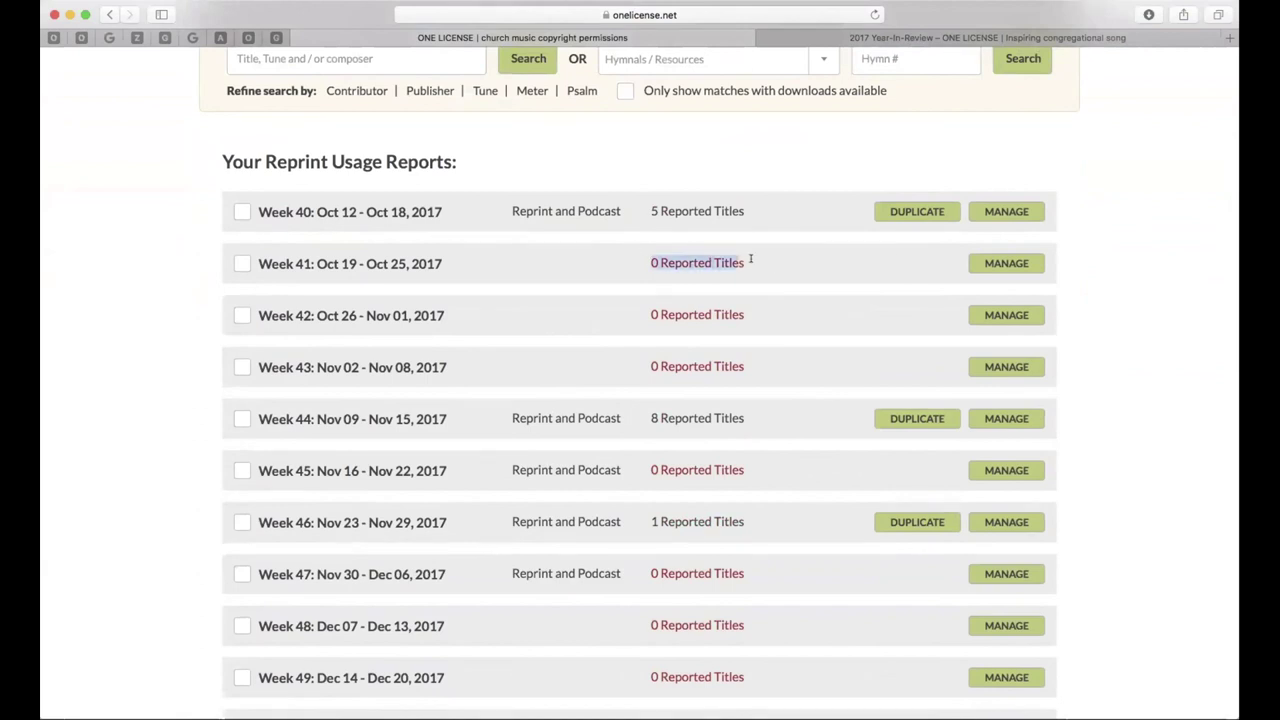
click(751, 260)
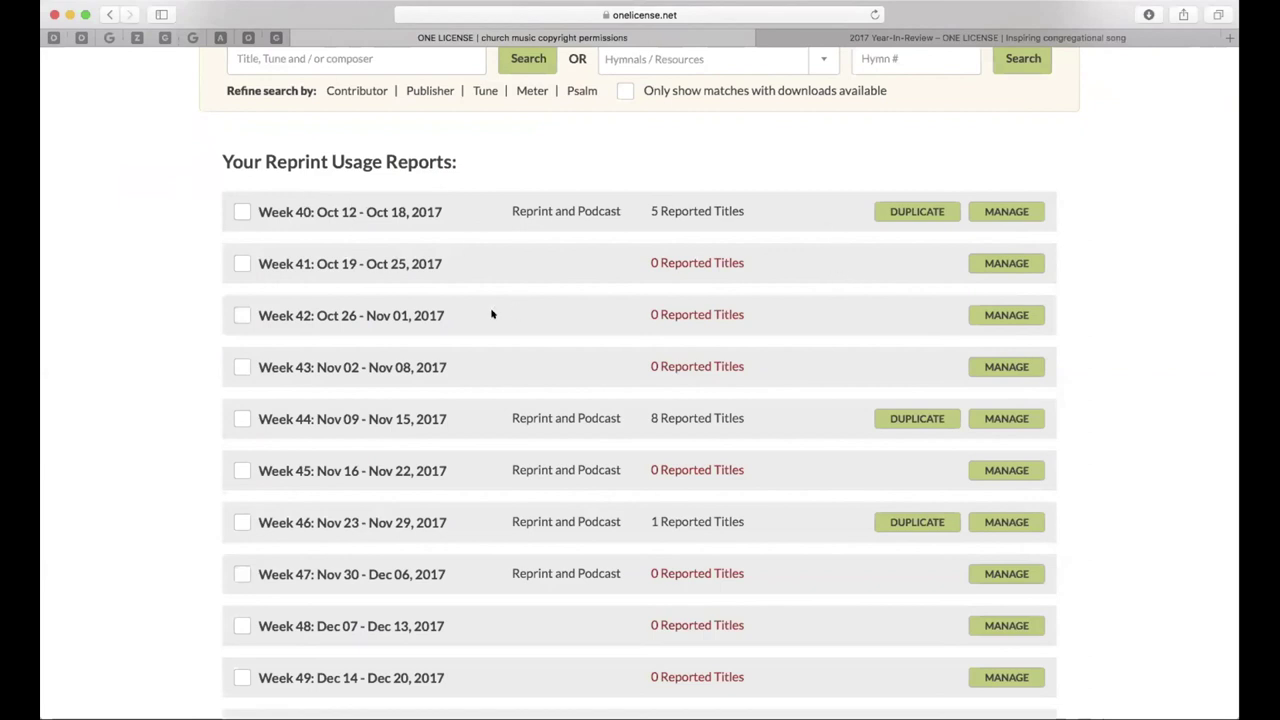
scroll(492, 314, down, 10)
scroll(492, 314, down, 1)
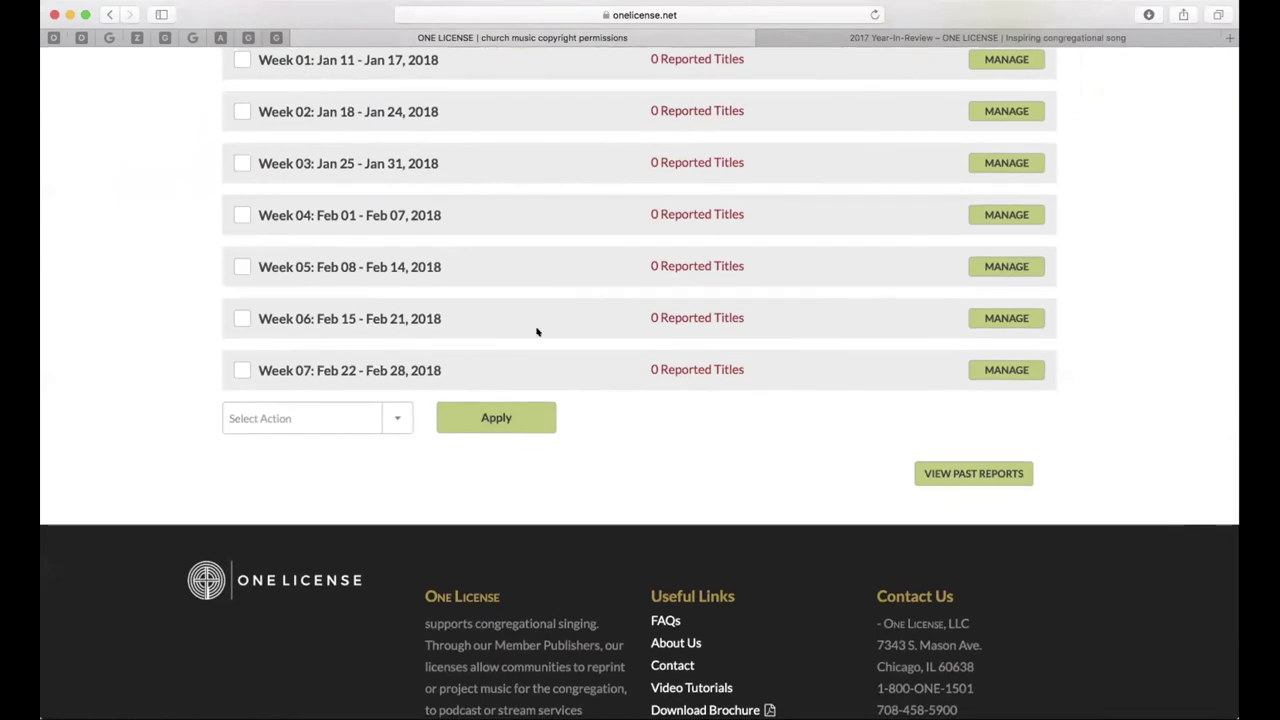
scroll(537, 332, up, 10)
scroll(537, 332, up, 1)
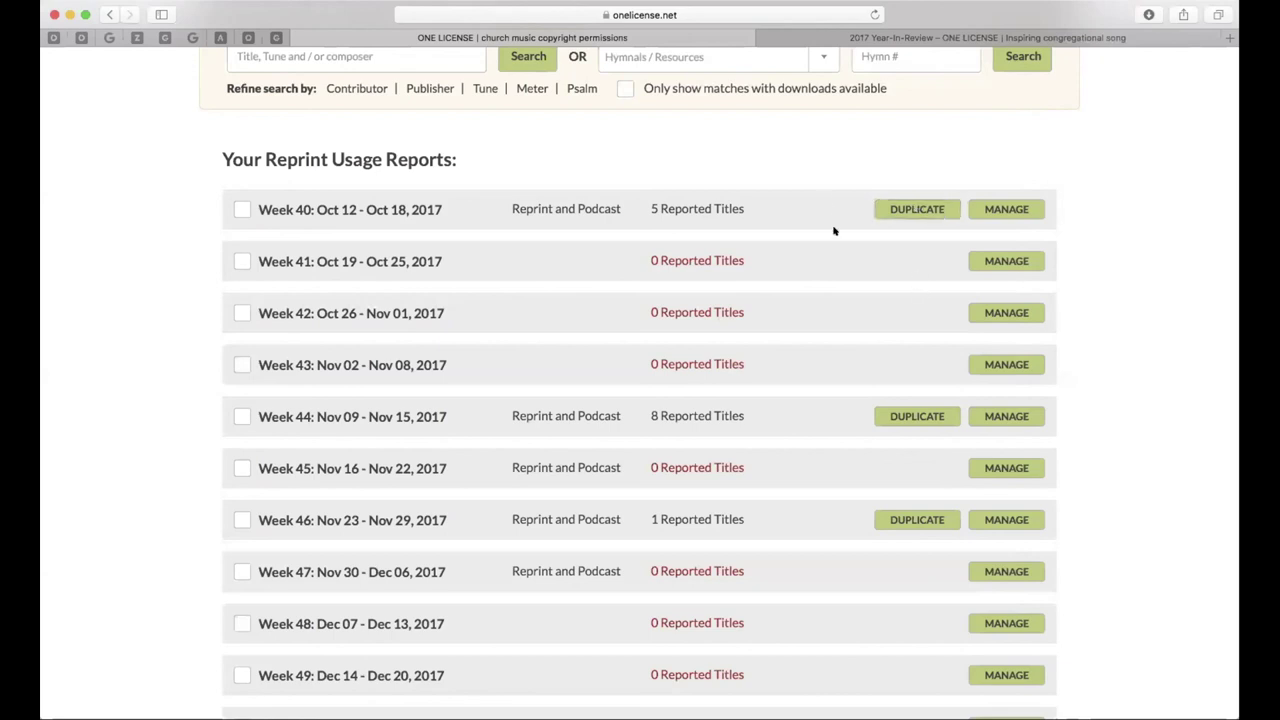
Mark the Week 05, Week 06 and Week 07 usage reports of February 2018 as Nothing to Report
scroll(830, 250, down, 10)
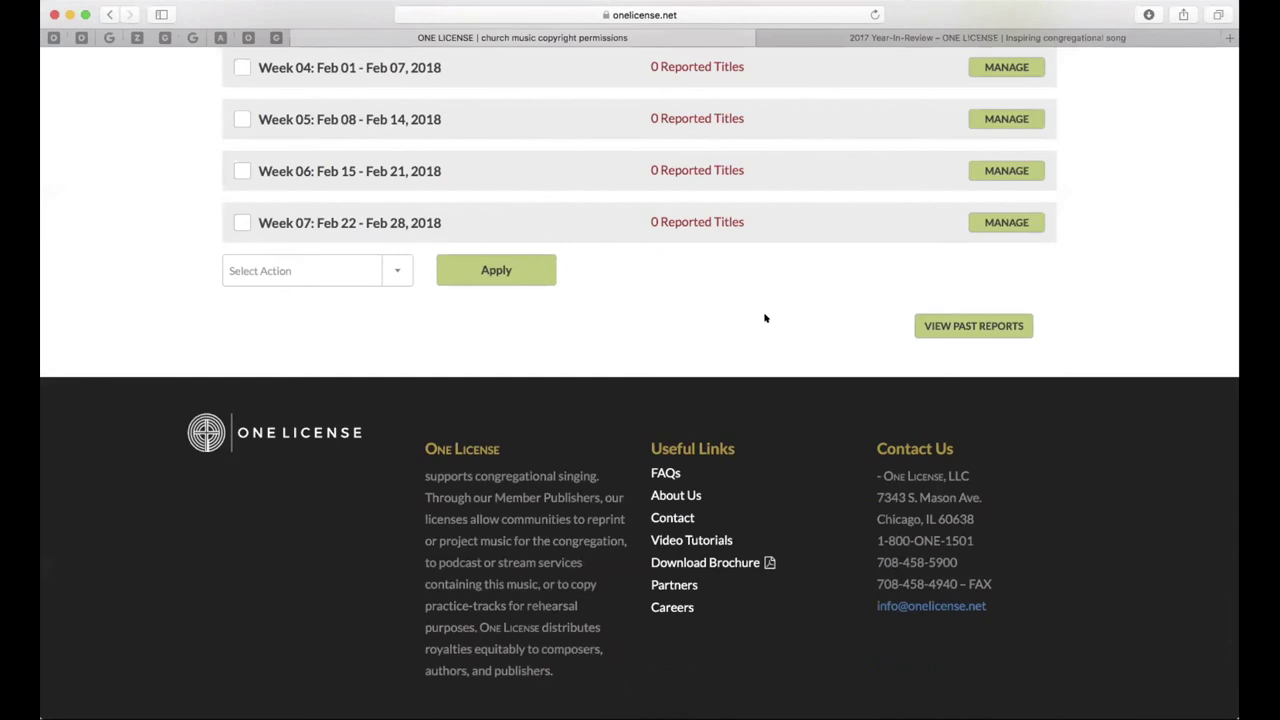
scroll(765, 318, up, 1)
click(243, 245)
click(242, 193)
click(242, 141)
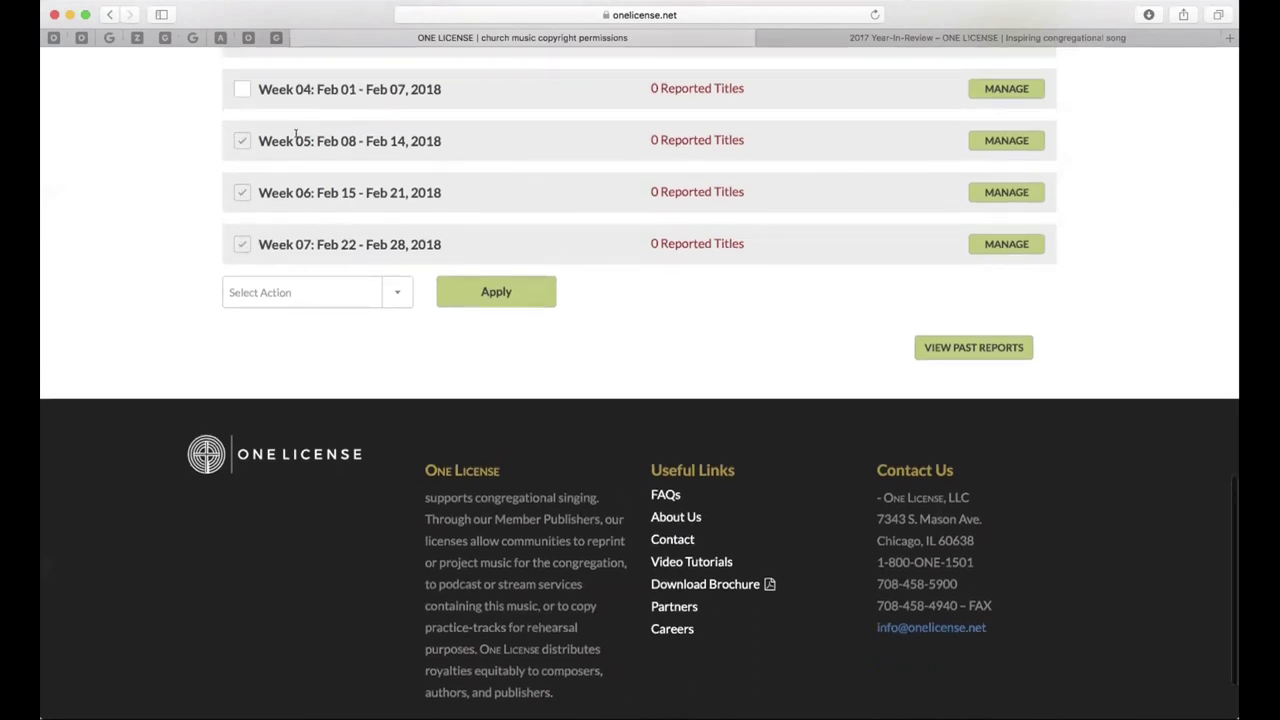
click(386, 287)
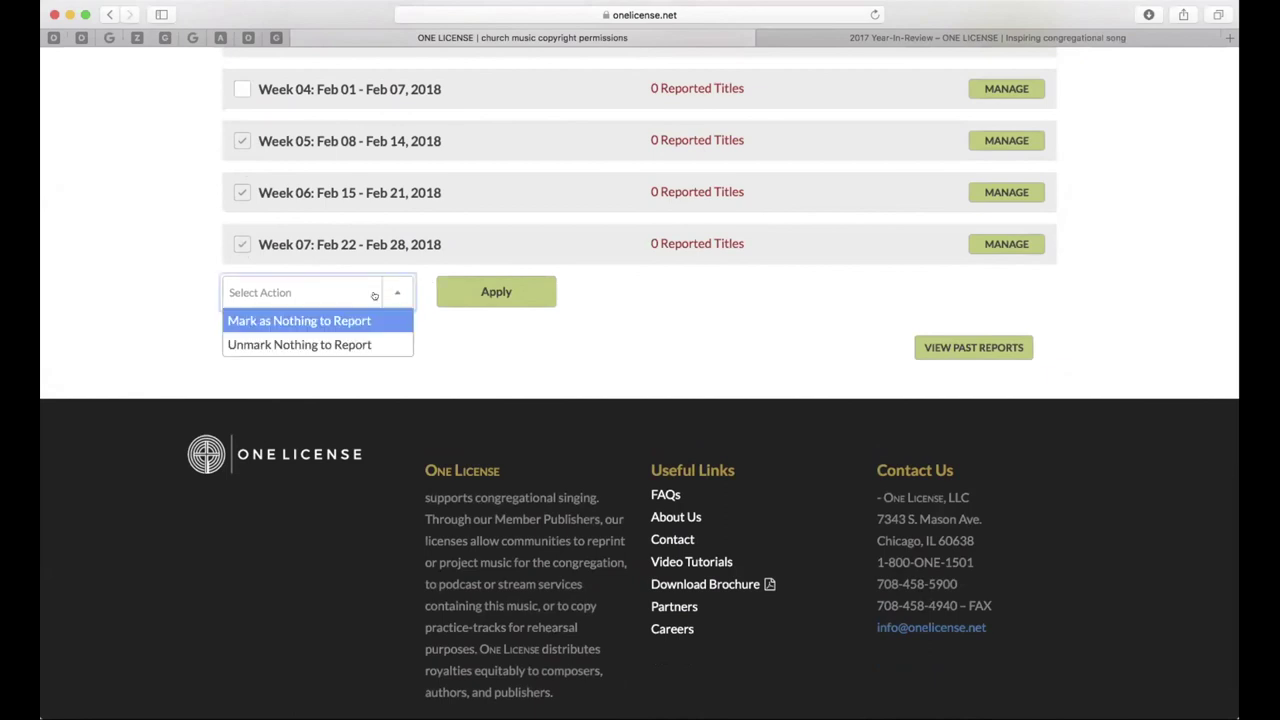
click(275, 320)
click(466, 304)
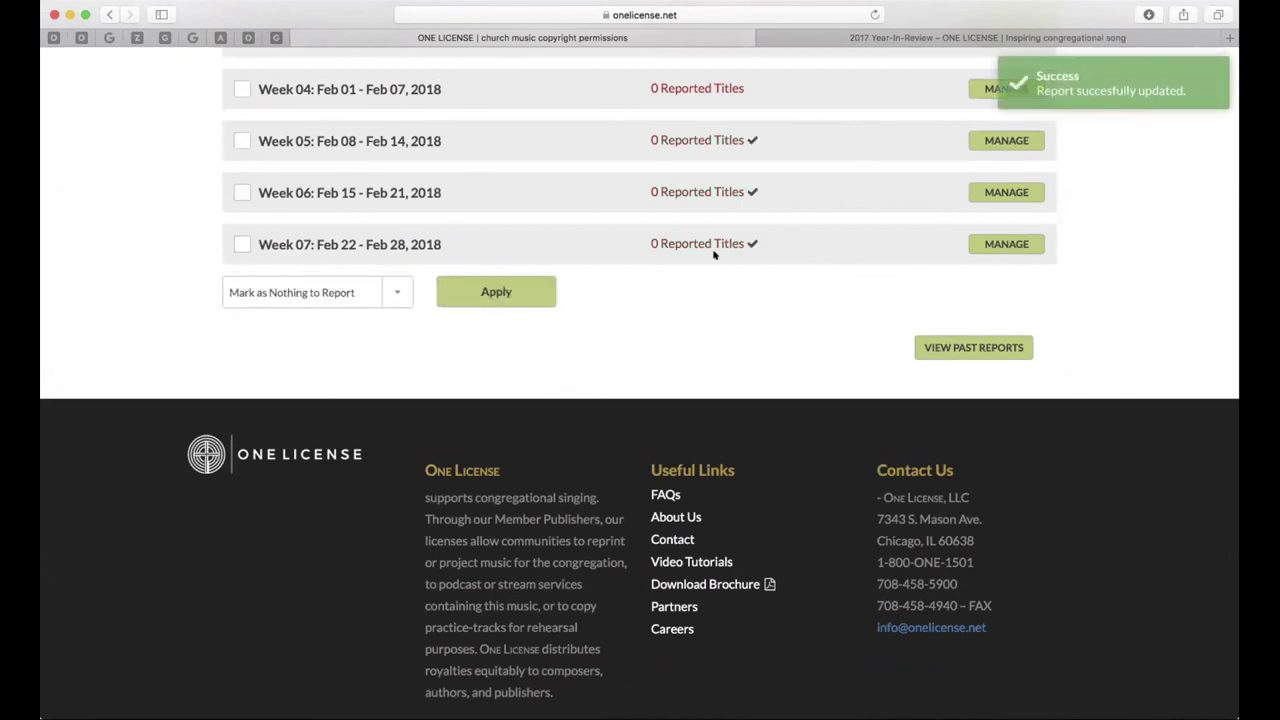
drag(651, 141, 745, 139)
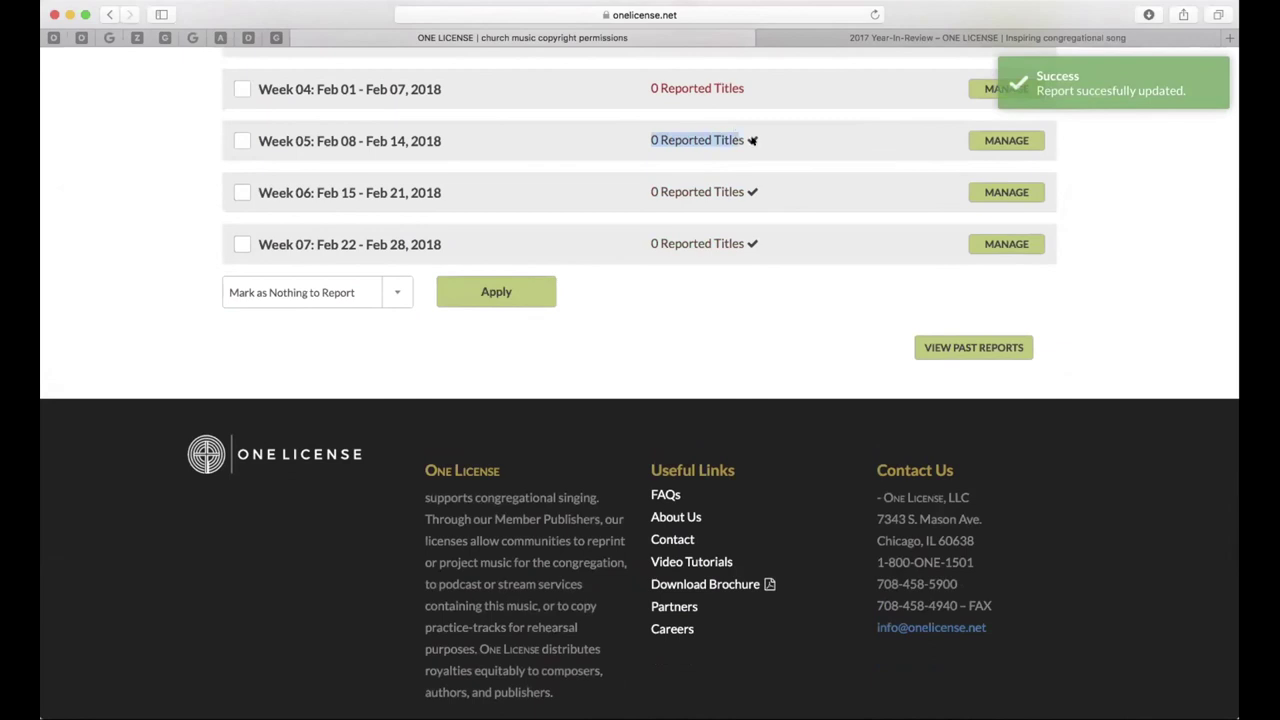
click(752, 140)
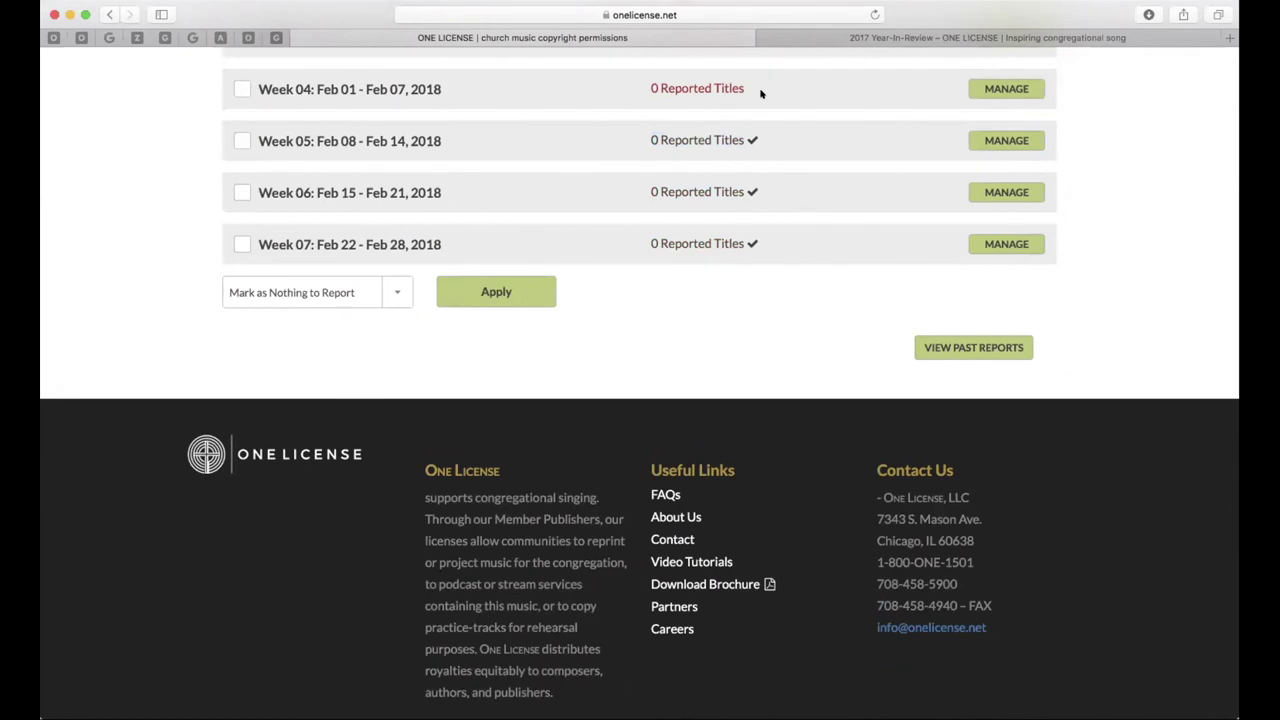
Remove the Nothing to Report mark from the Week 05, Week 06 and Week 07 usage reports
click(240, 140)
click(240, 190)
click(241, 243)
click(397, 290)
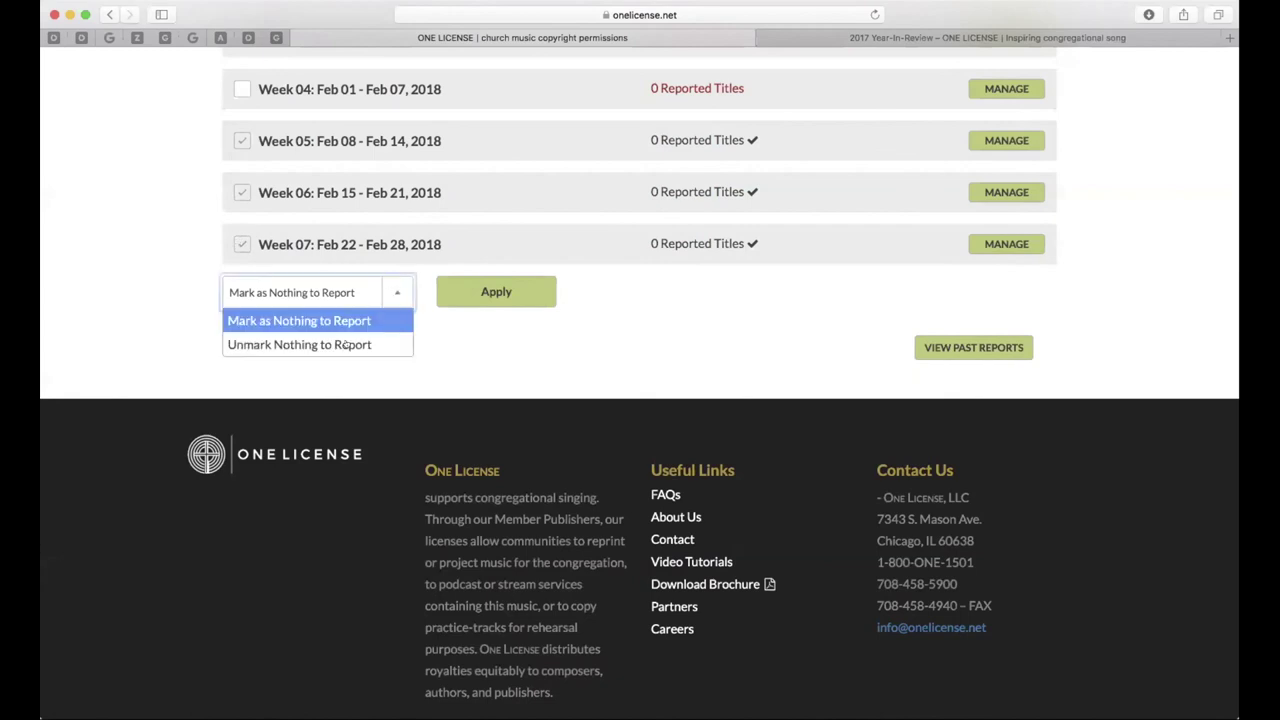
click(284, 343)
click(510, 292)
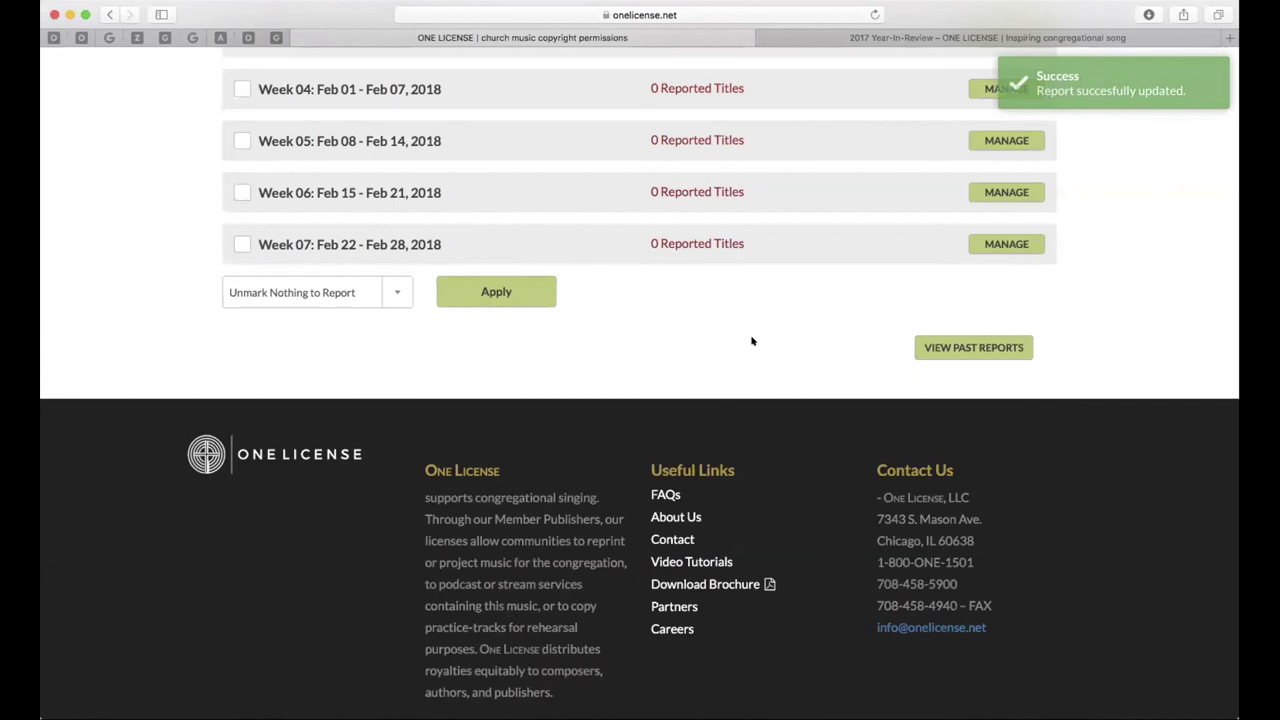
Open the Week 40 report (Oct 12 - Oct 18, 2017) for managing and view its reported titles
scroll(751, 339, up, 10)
scroll(751, 339, up, 2)
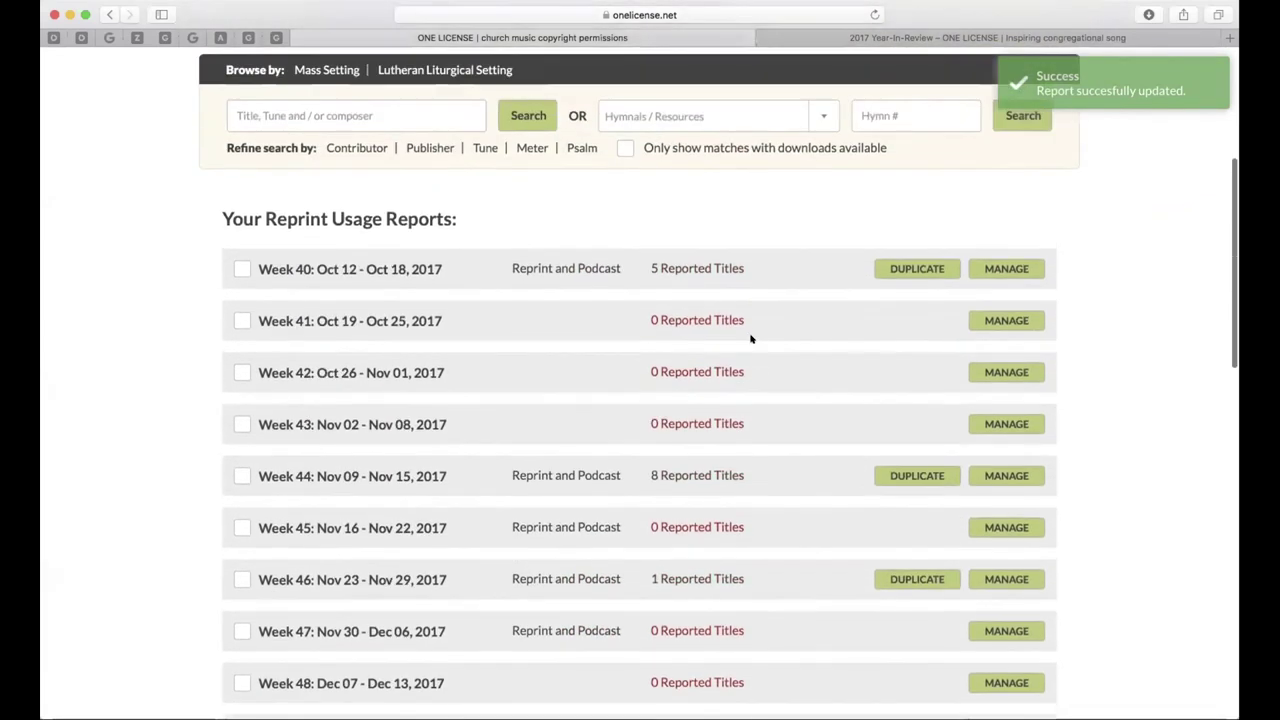
click(1024, 268)
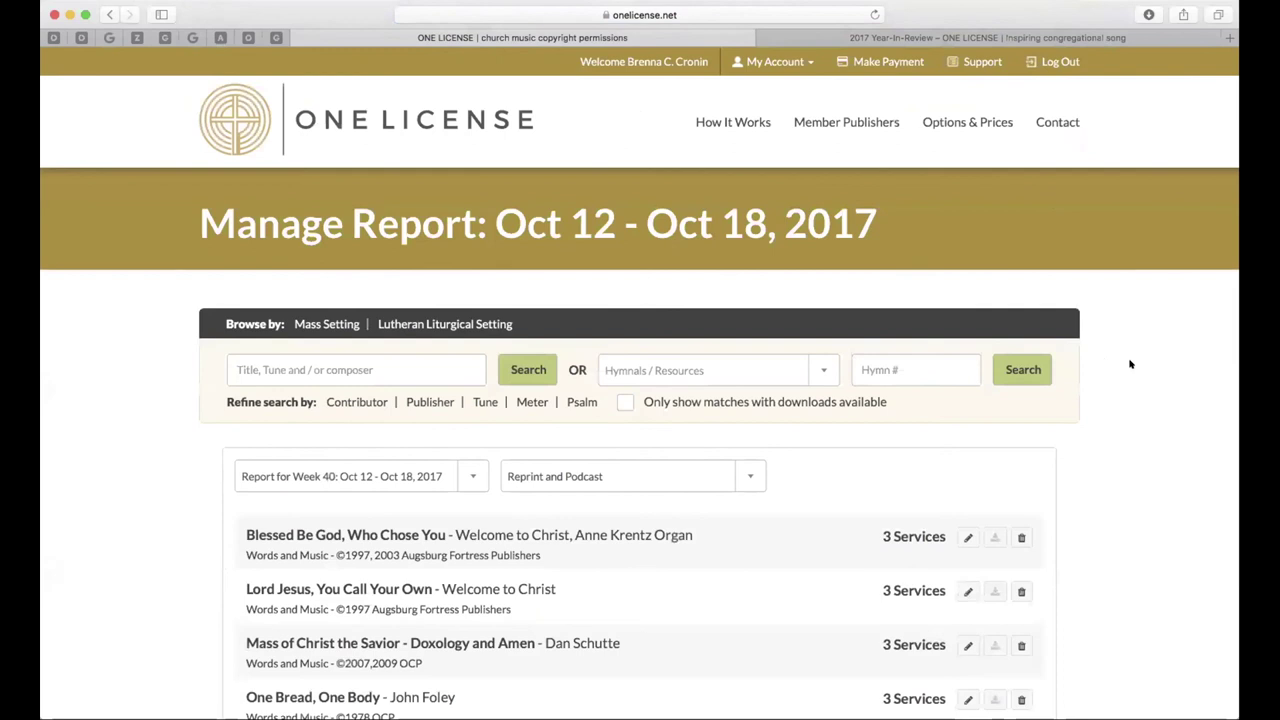
scroll(1130, 364, down, 5)
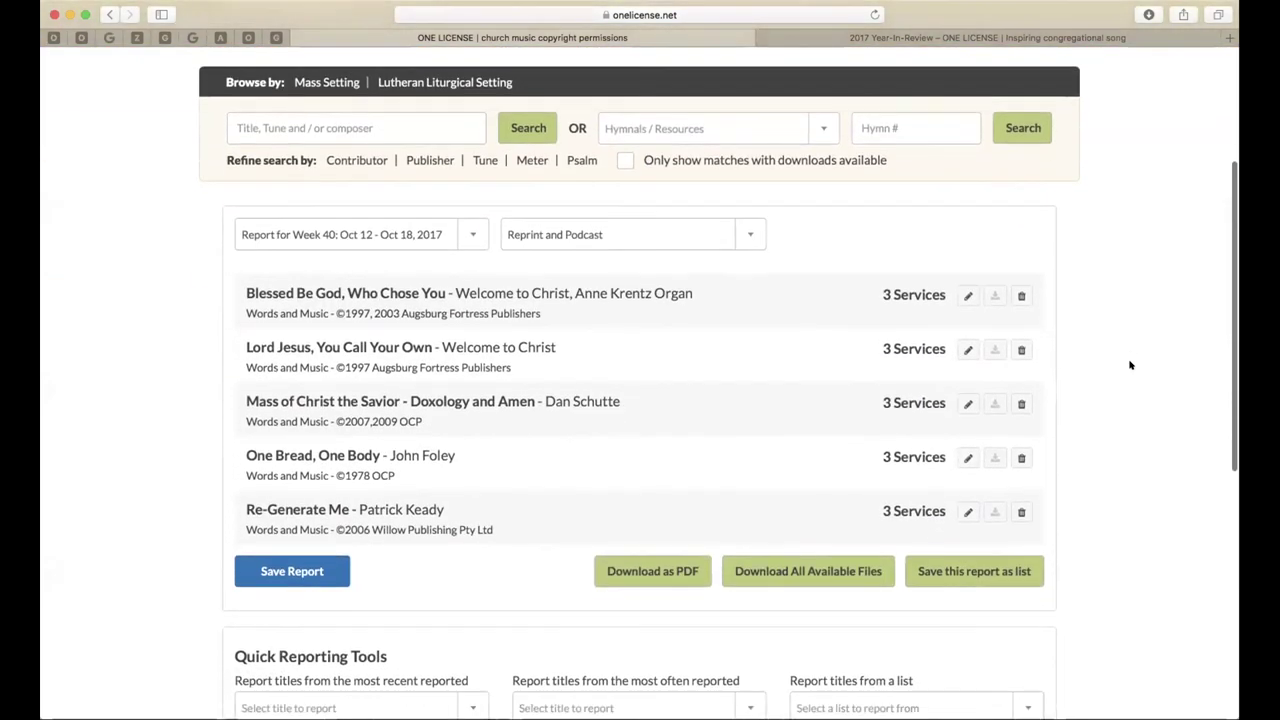
View the edit options for the title "Blessed Be God, Who Chose You", including its number of services, and cancel the edit
click(968, 295)
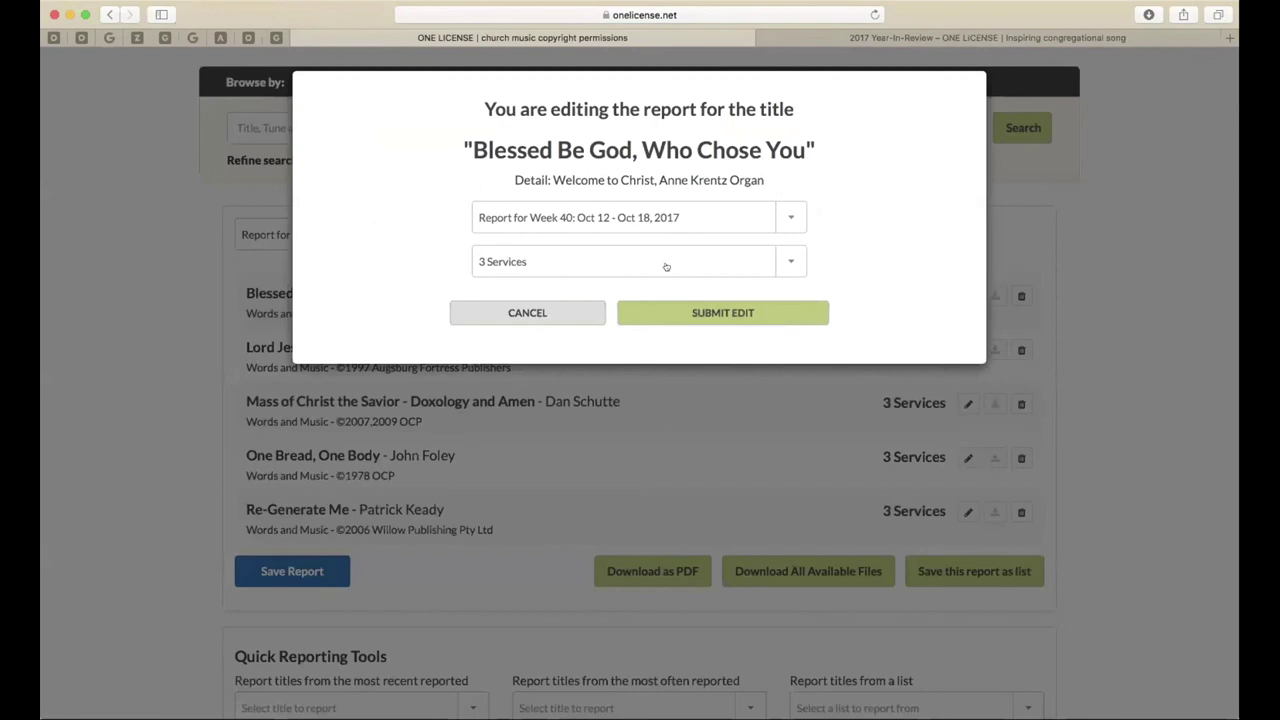
click(666, 266)
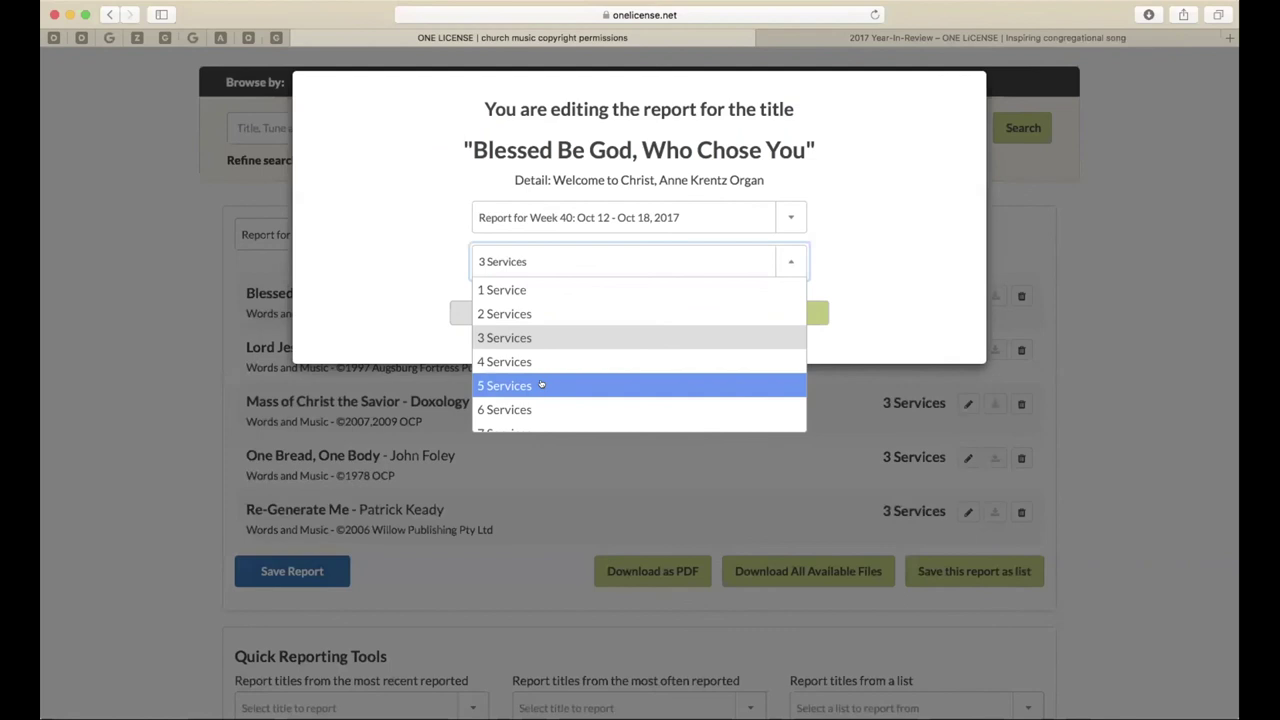
click(540, 262)
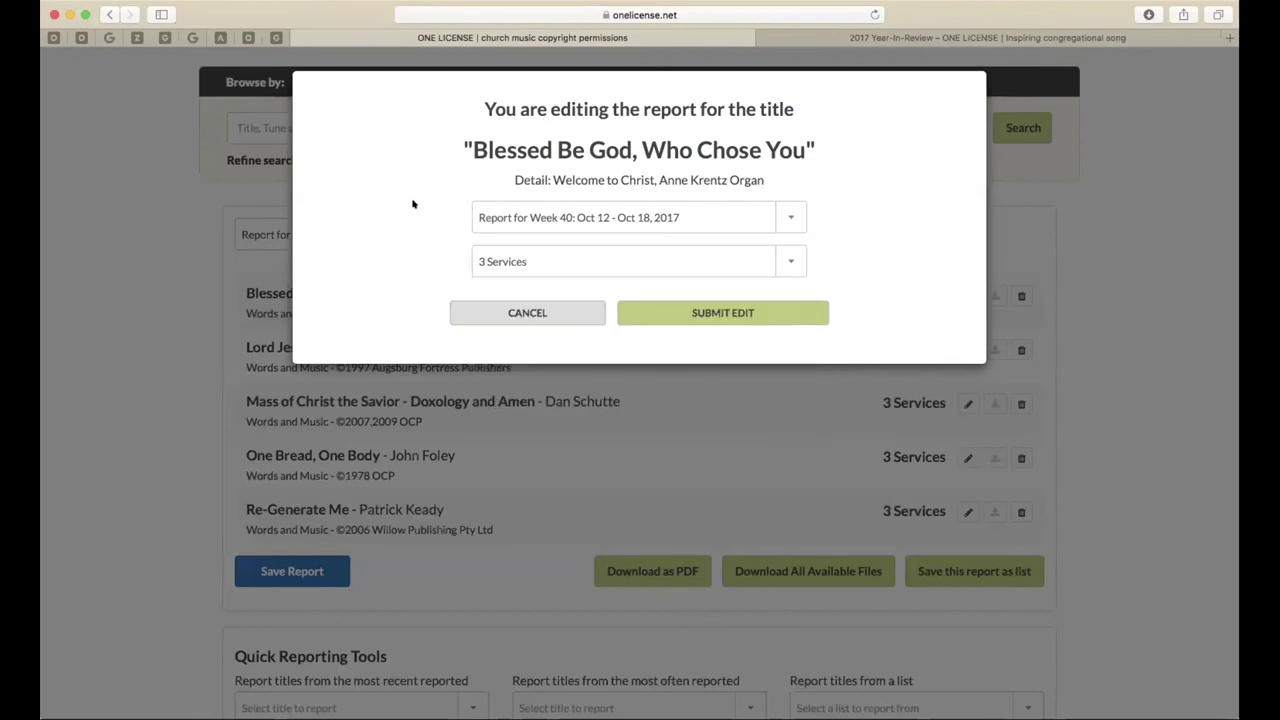
click(548, 312)
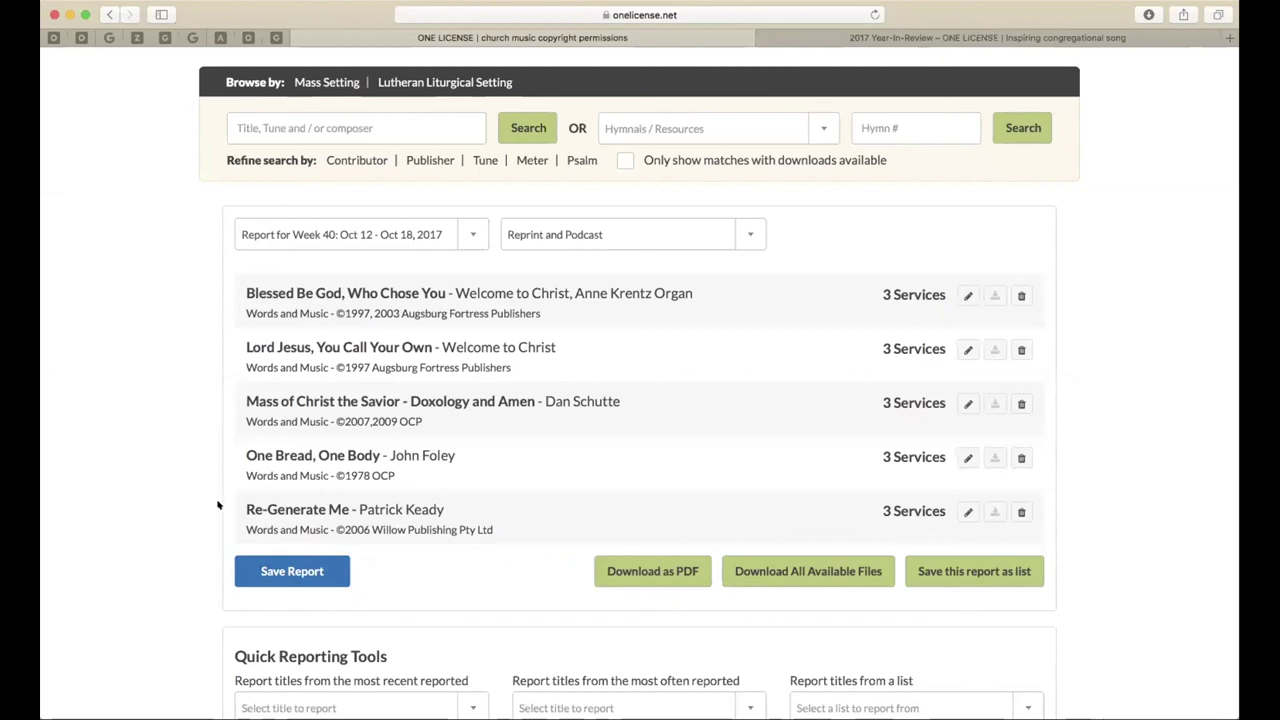
Save the Week 40 report and view the Quick Reporting Tools below it
click(294, 571)
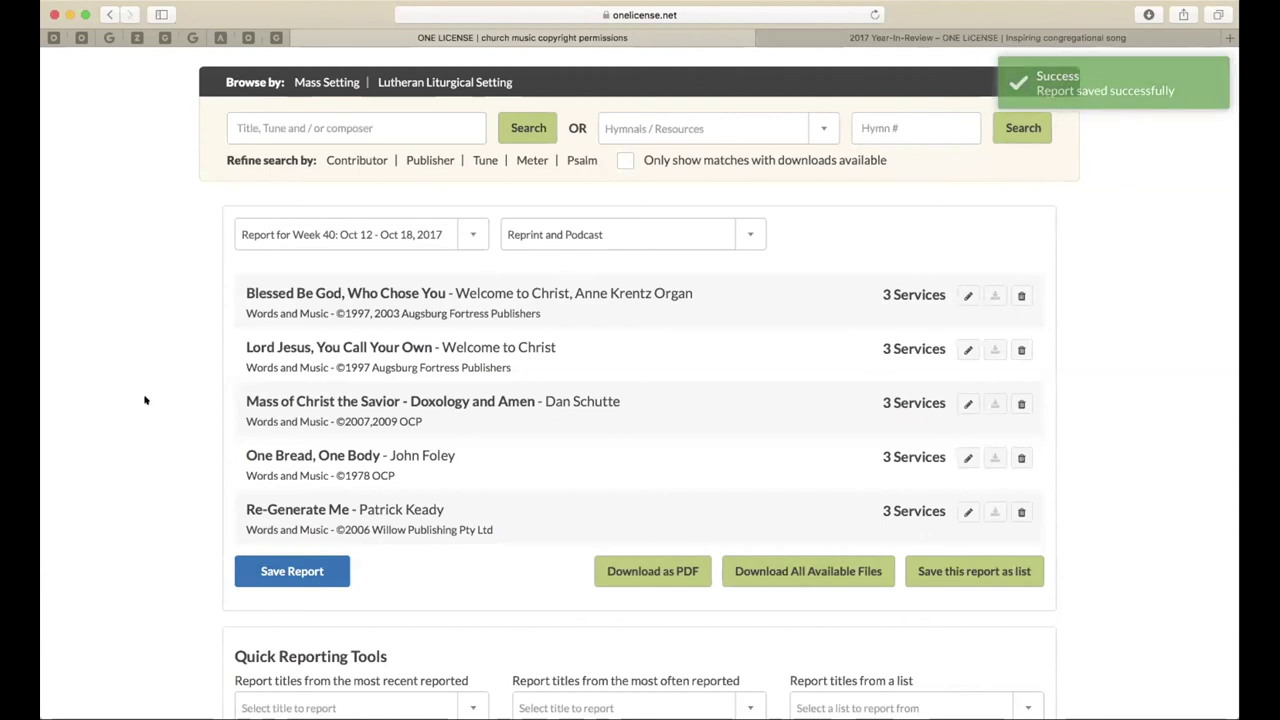
scroll(145, 401, down, 5)
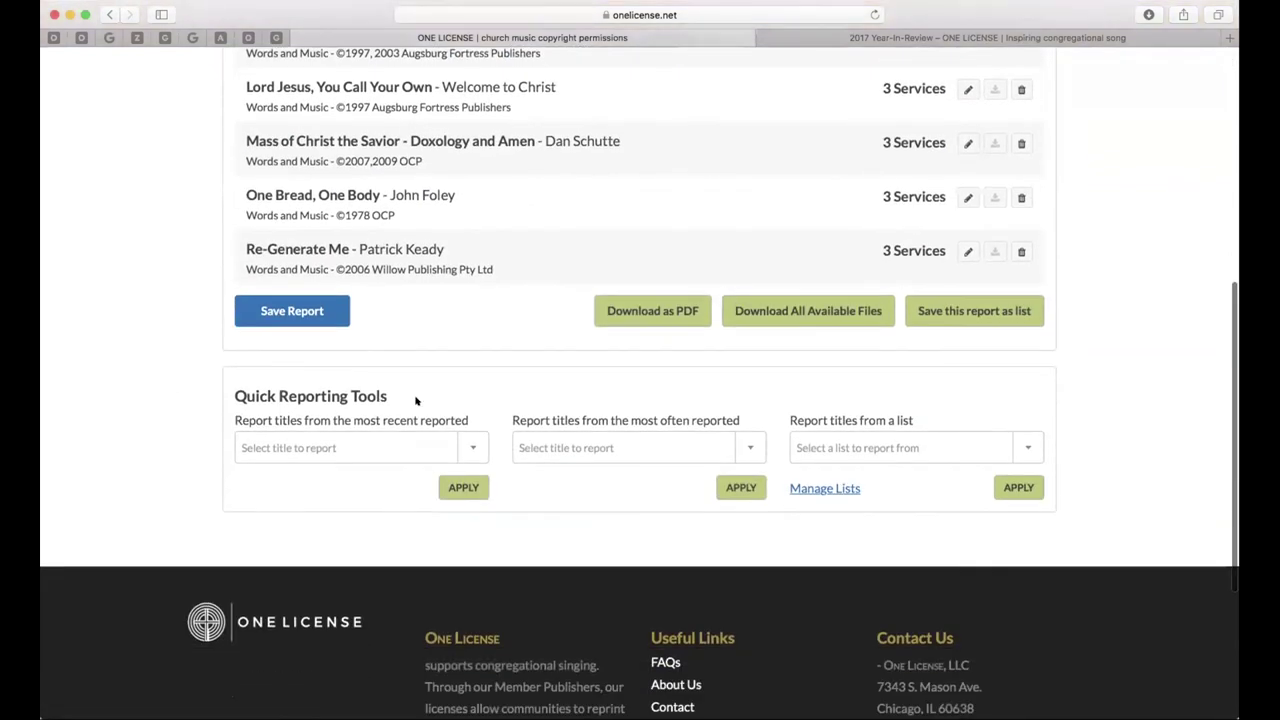
View the title choices for the most recent reported and most often reported options in the Quick Reporting Tools
click(470, 446)
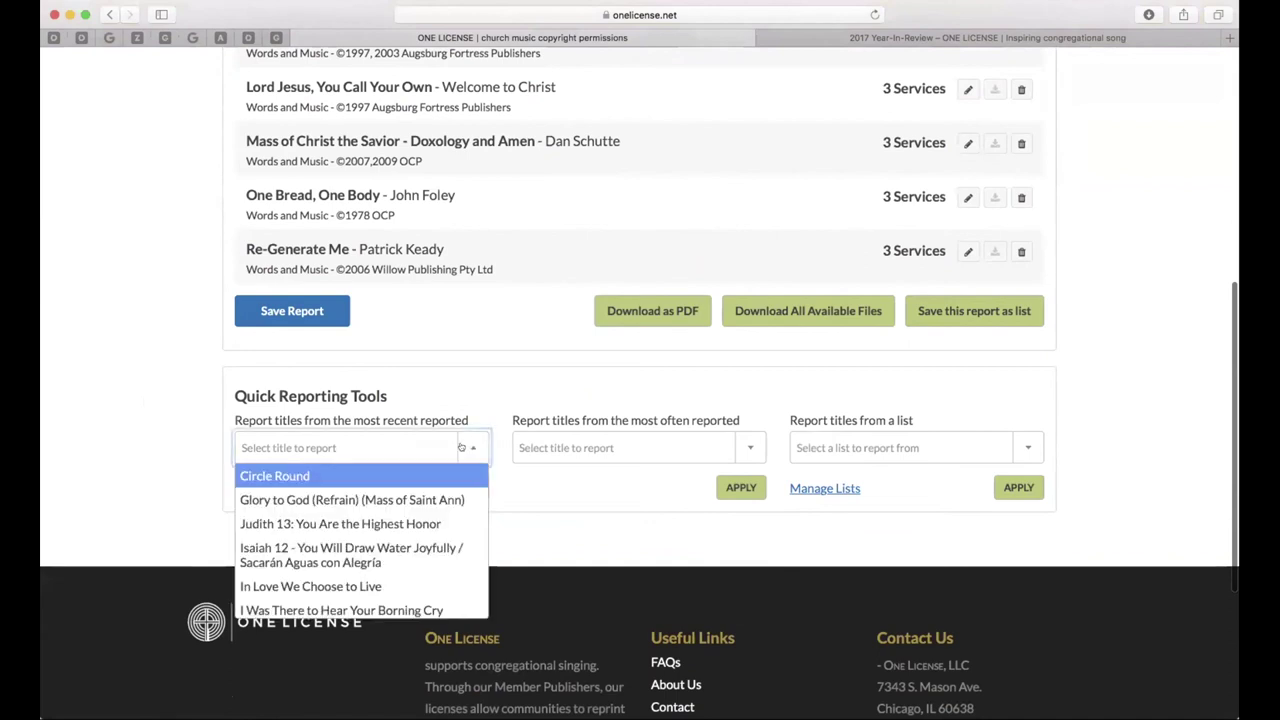
scroll(431, 528, down, 3)
scroll(400, 535, up, 3)
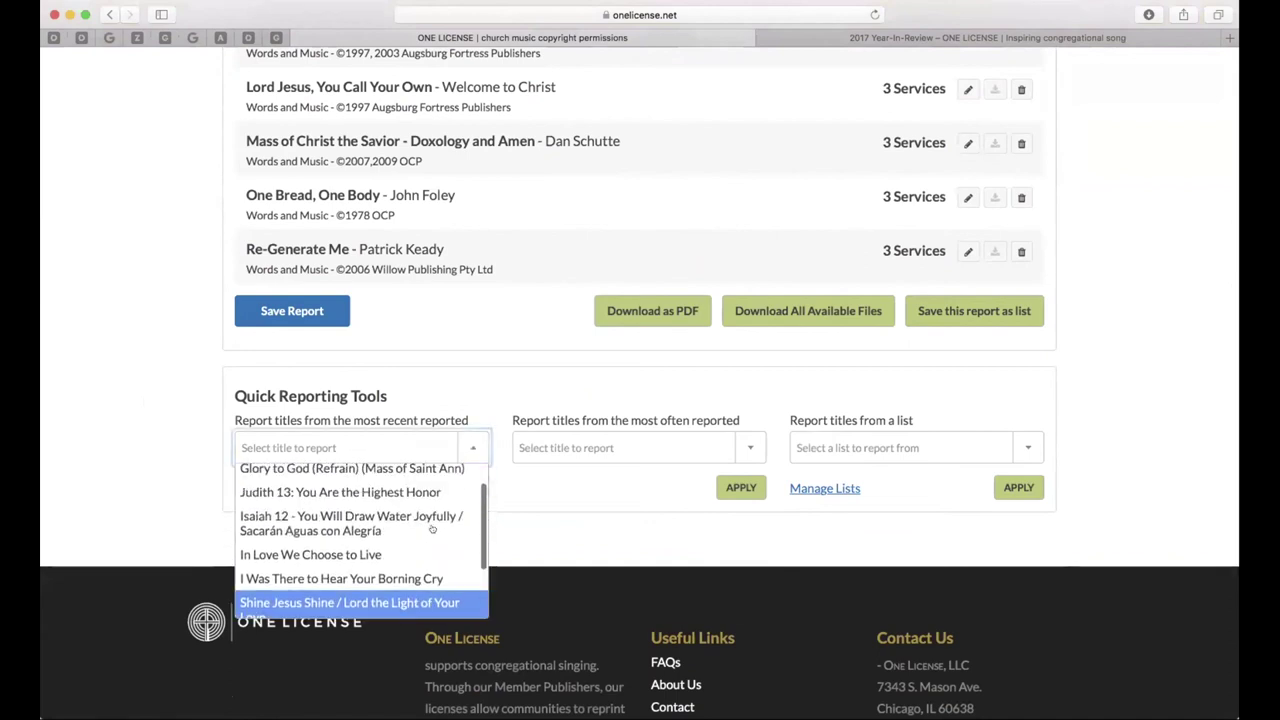
click(494, 415)
click(747, 449)
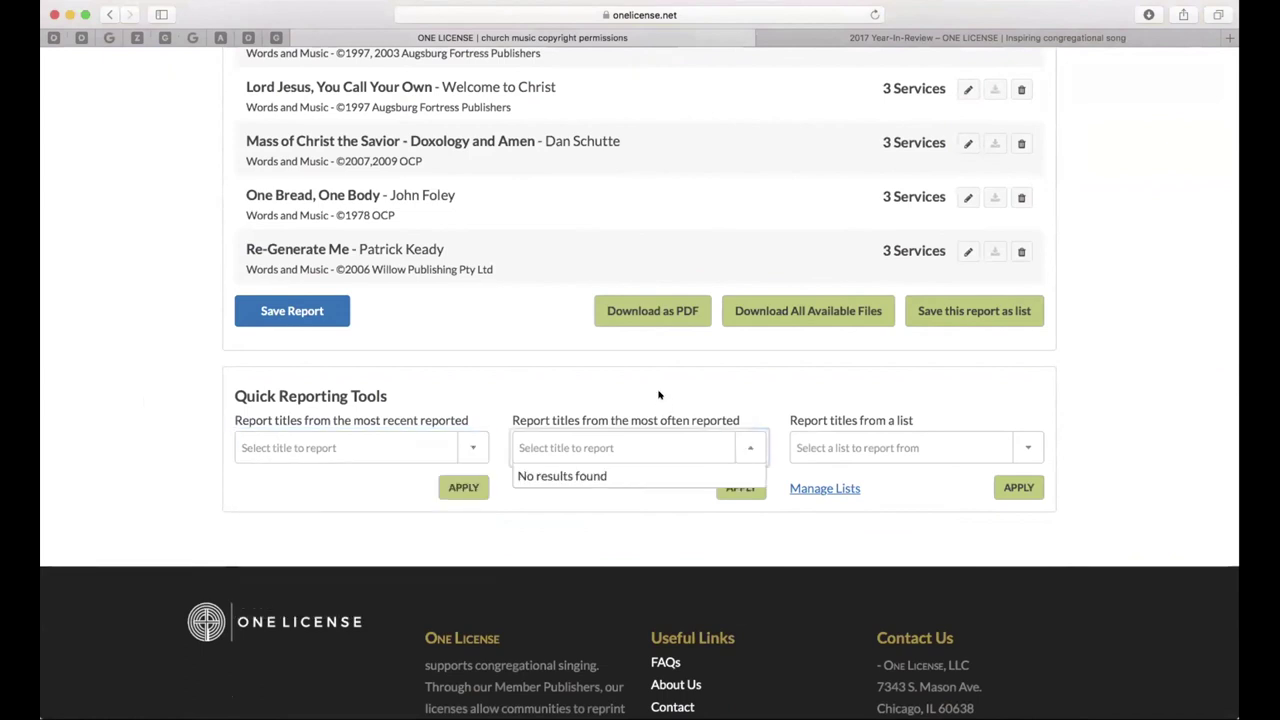
click(594, 444)
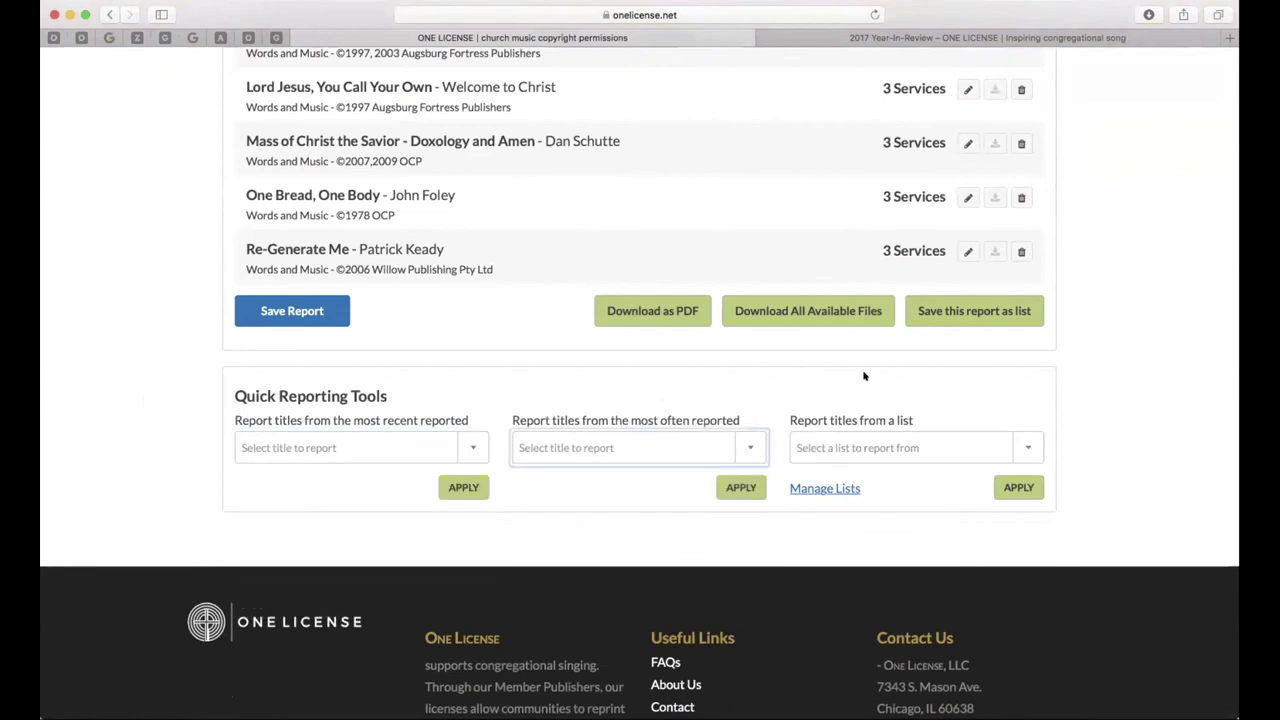
Report the titles from the Community Song Book list in the Week 40 report and review its reported titles
click(1027, 444)
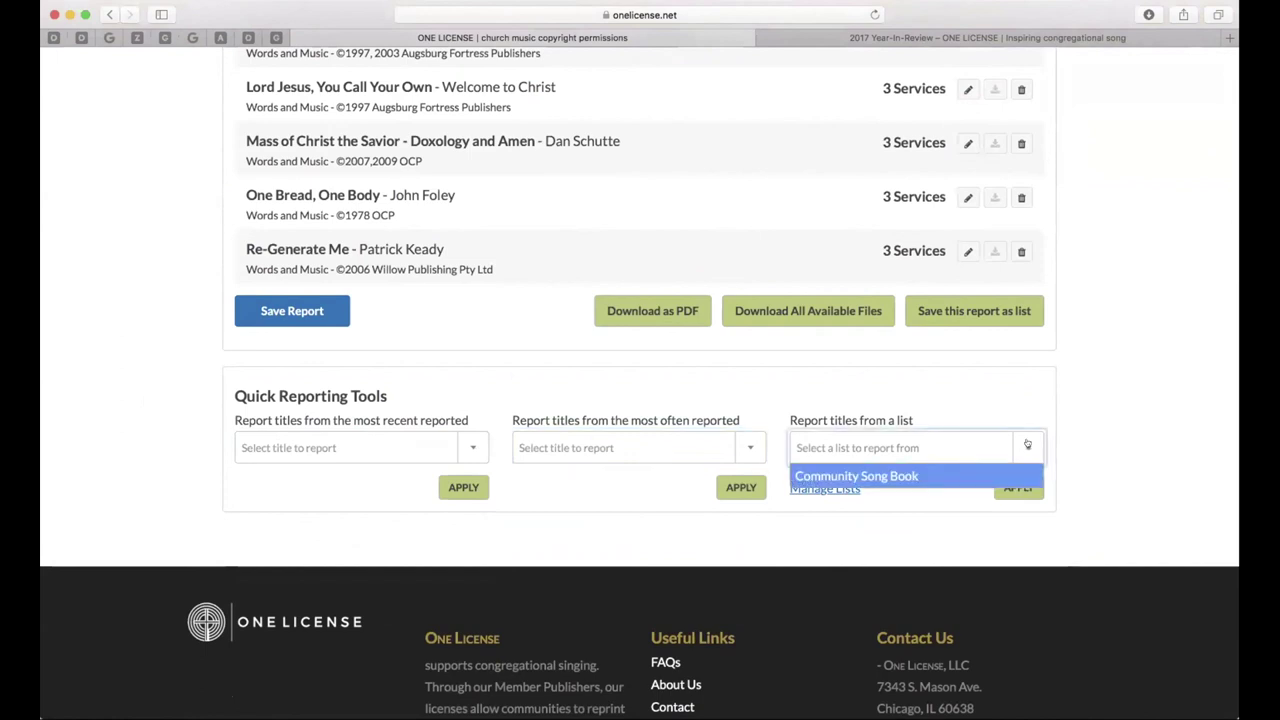
click(866, 476)
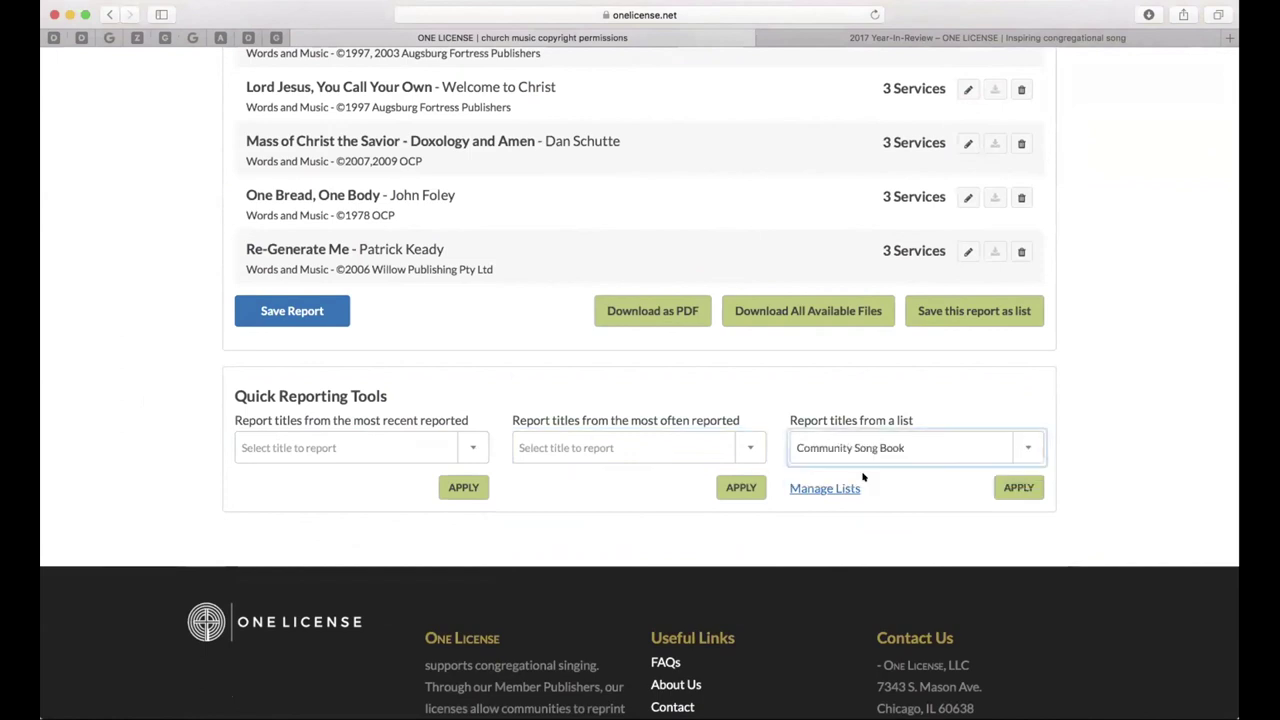
click(1028, 487)
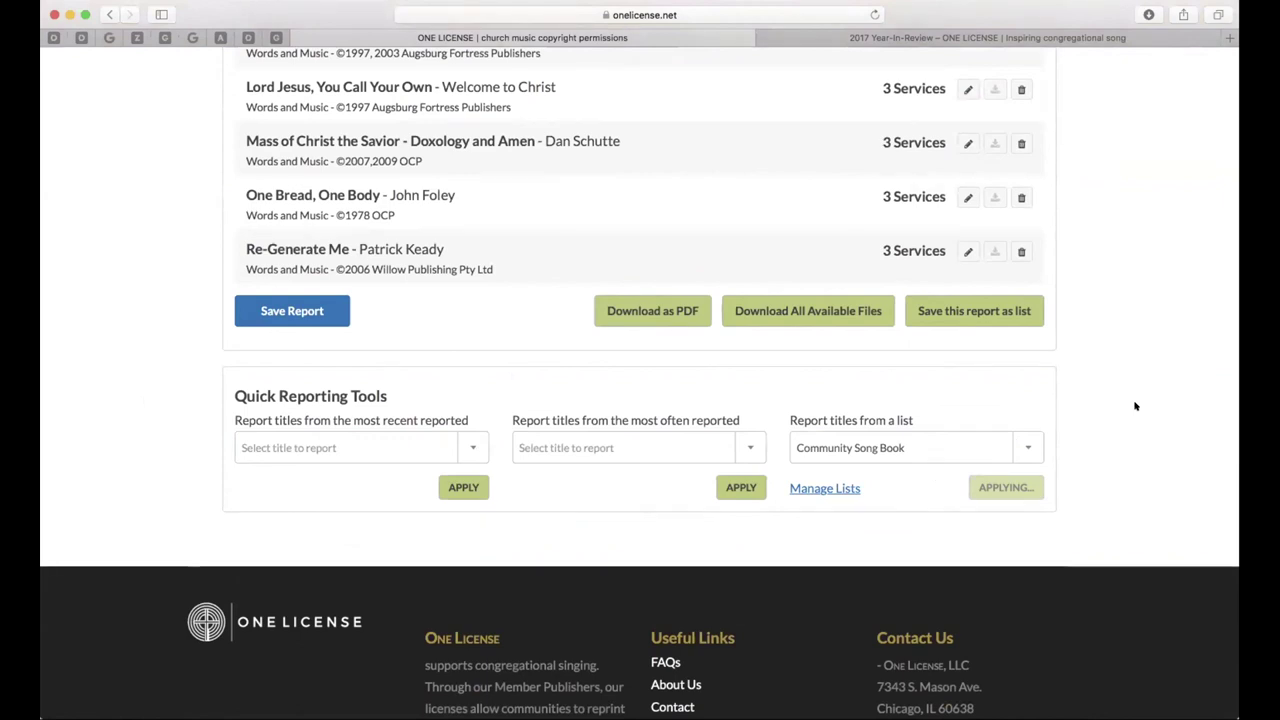
scroll(1132, 402, up, 3)
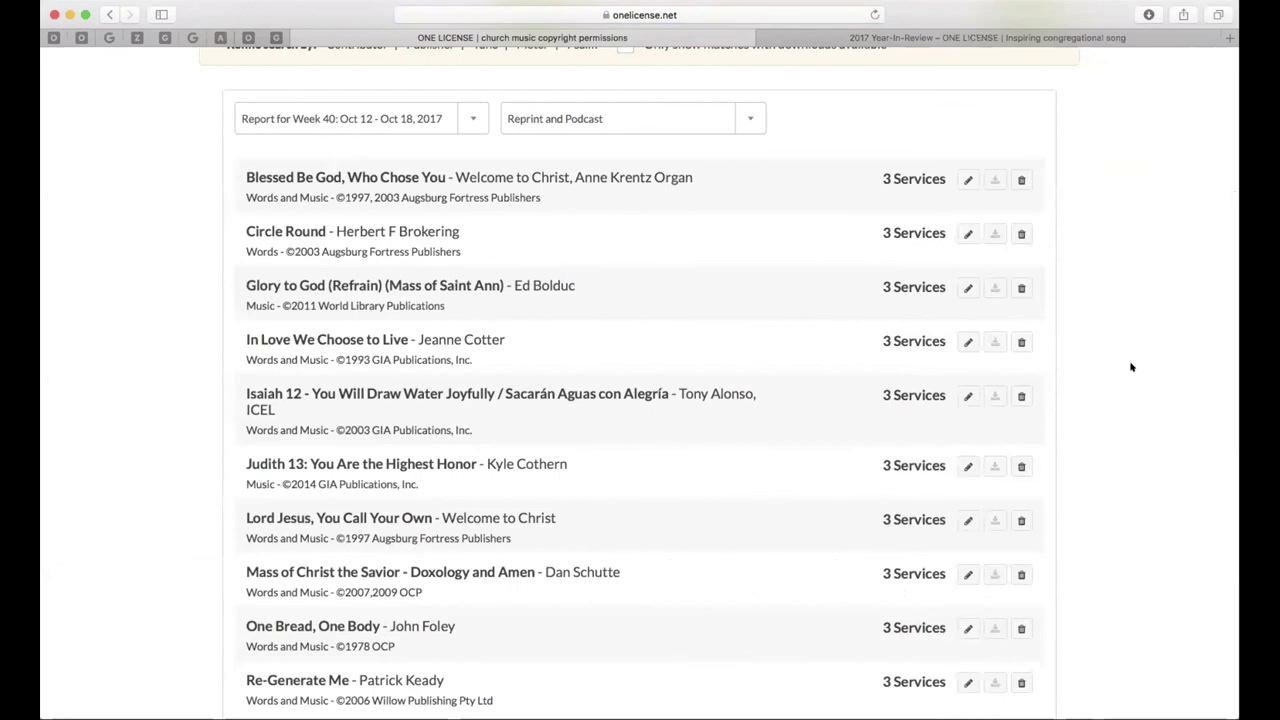
scroll(1131, 368, down, 2)
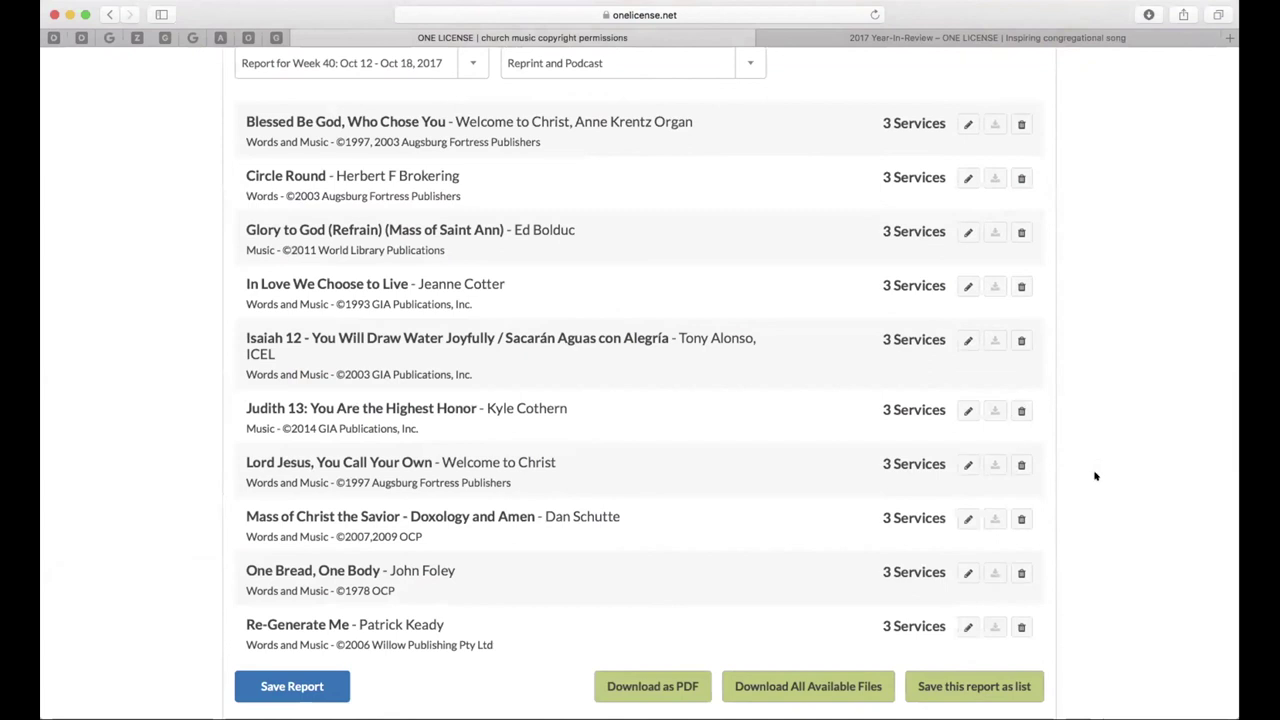
Check the saved lists available for reporting and highlight the title "Re-Generate Me" in the Week 40 report
scroll(1120, 566, down, 3)
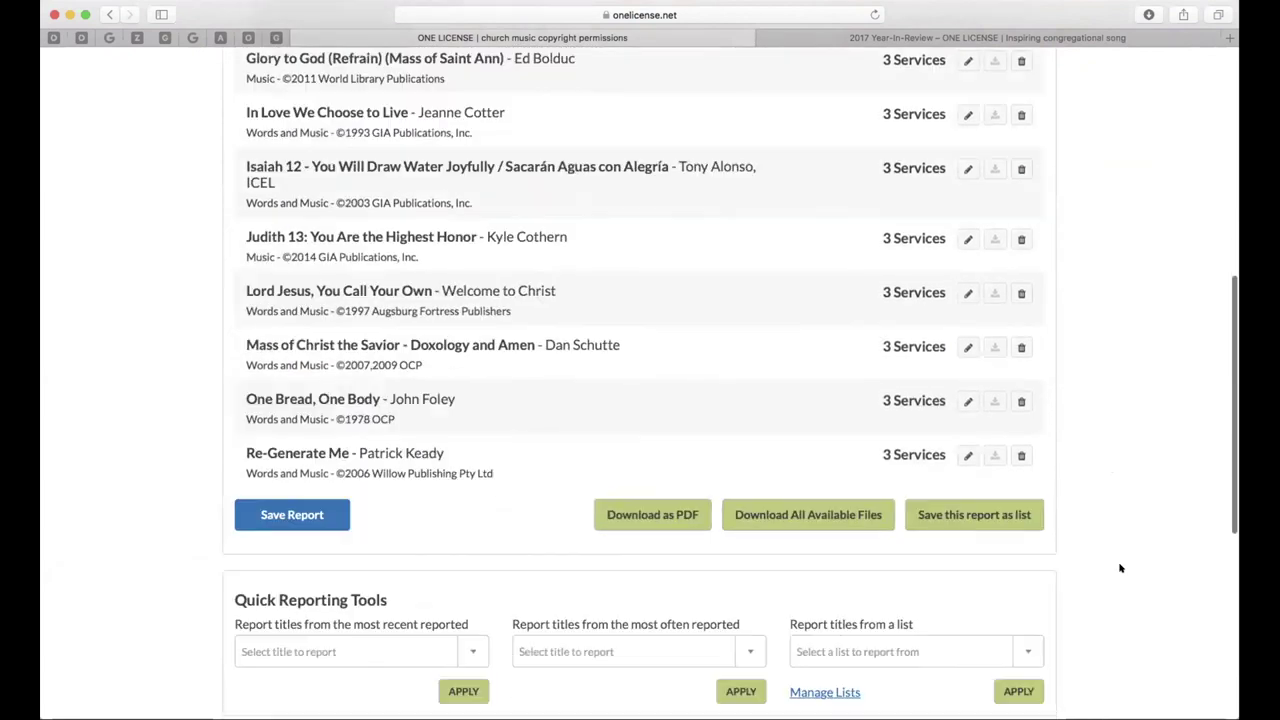
click(1028, 648)
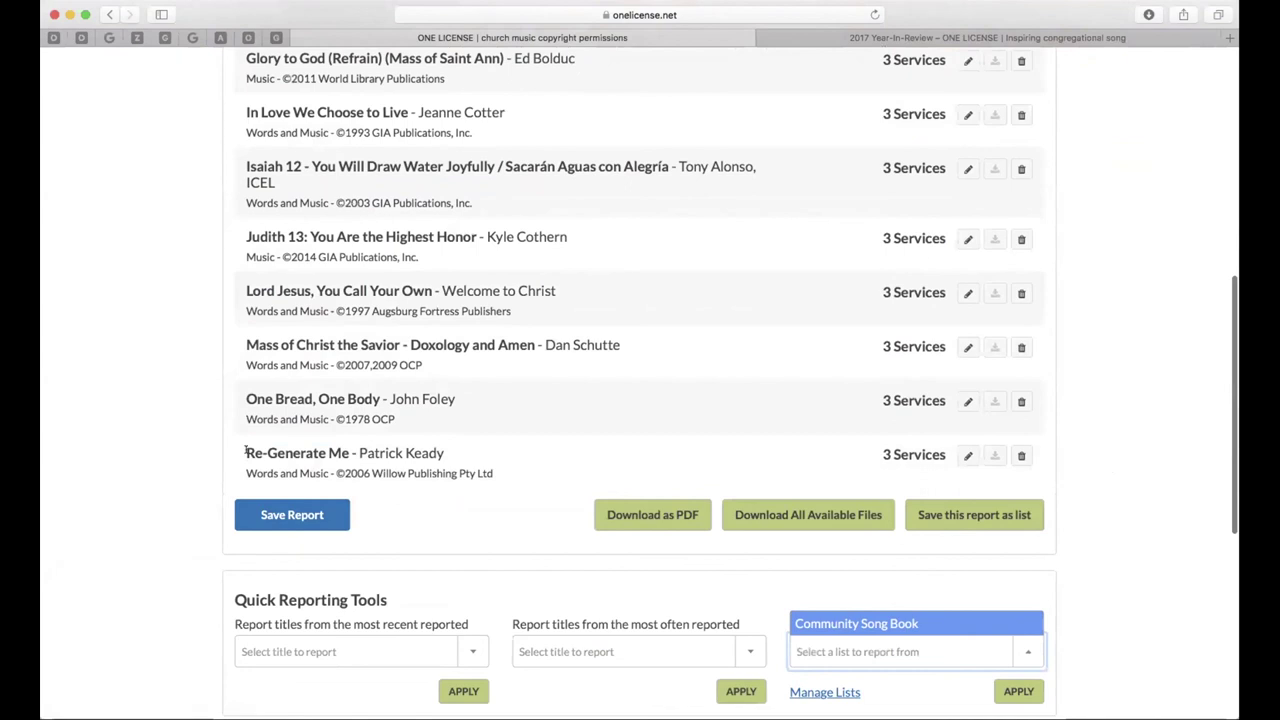
drag(245, 452, 473, 454)
click(579, 464)
click(1018, 648)
click(1120, 608)
Browse by Mass Setting, show the lists, and look through the Order of Mass 2010 and other mass settings
scroll(1120, 606, up, 15)
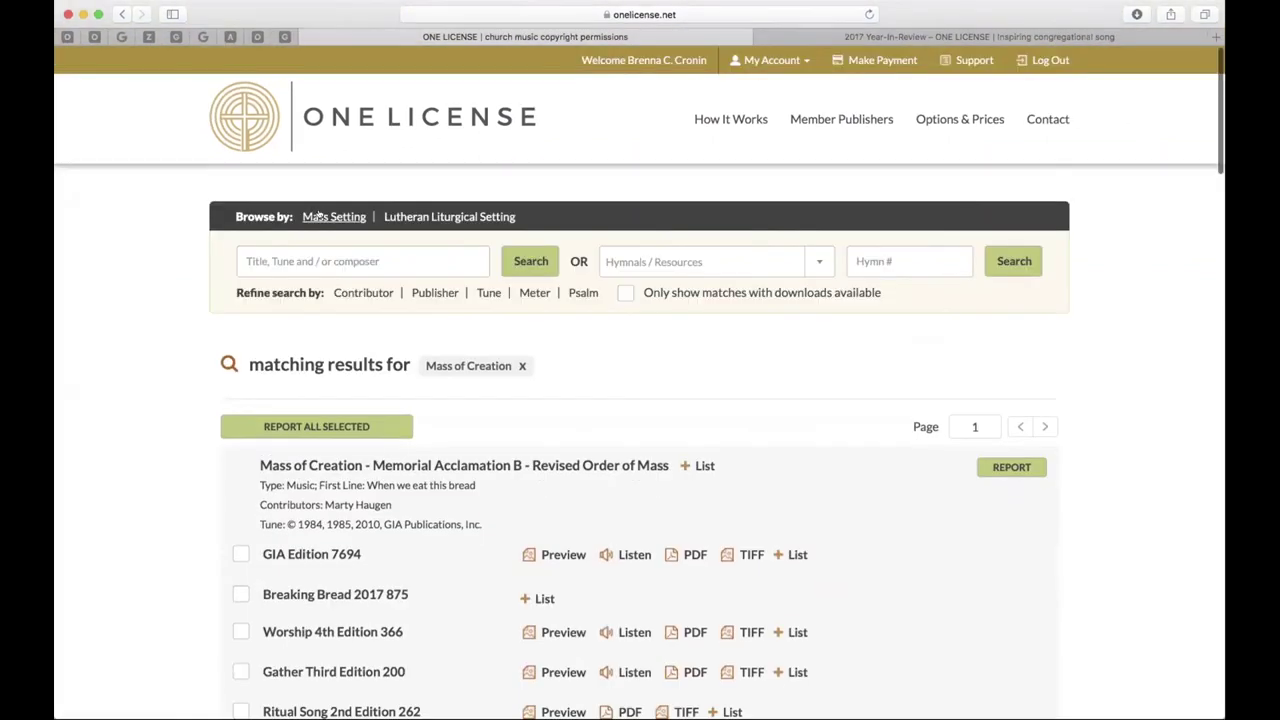
click(318, 216)
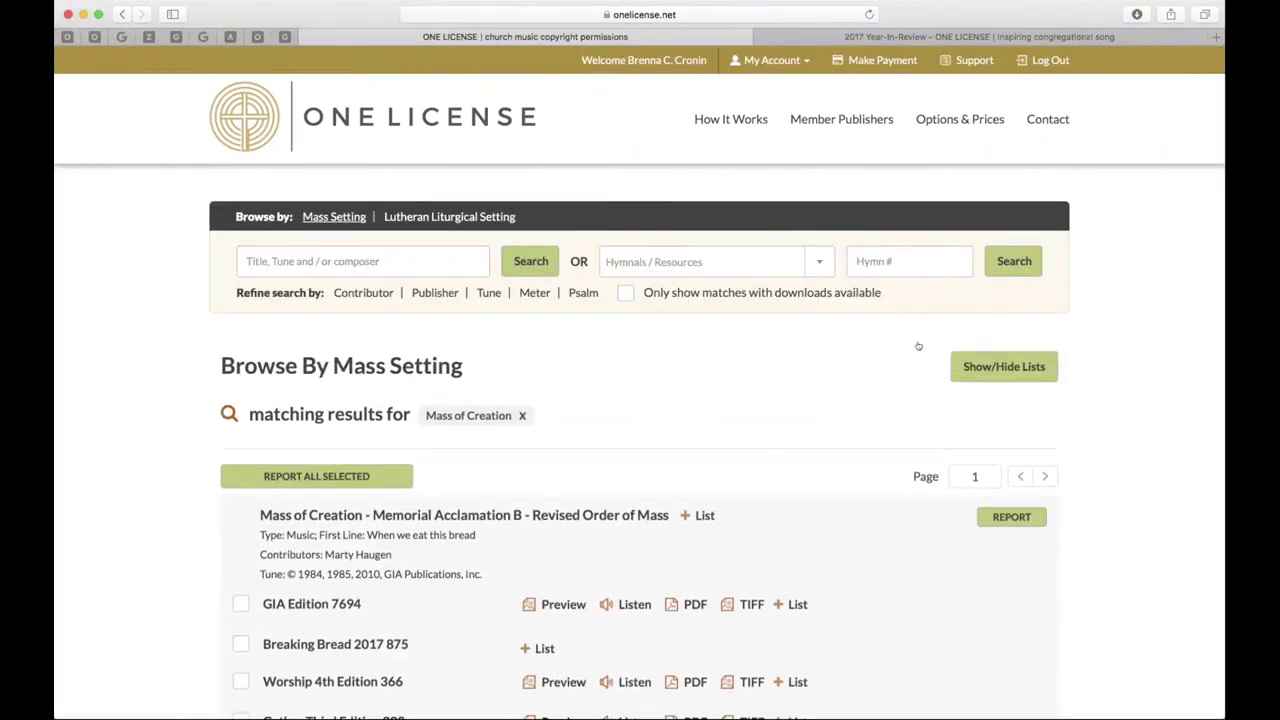
click(1004, 366)
scroll(583, 169, down, 3)
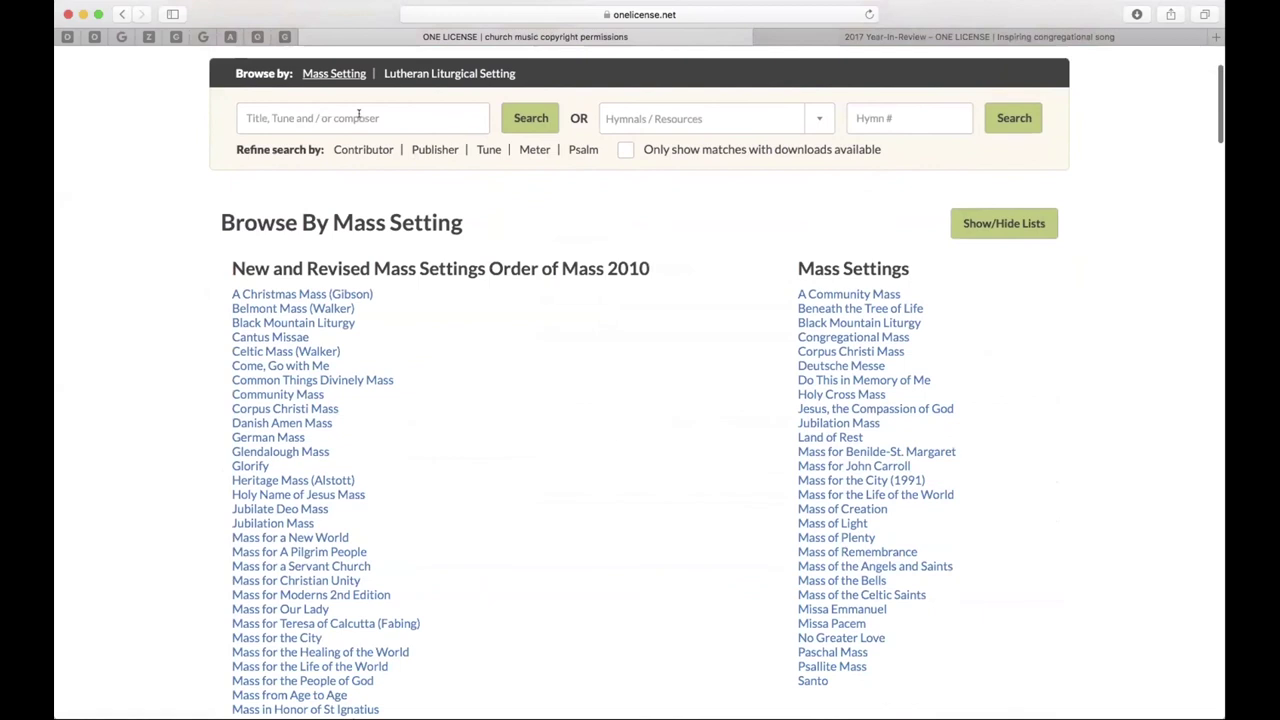
scroll(594, 382, down, 5)
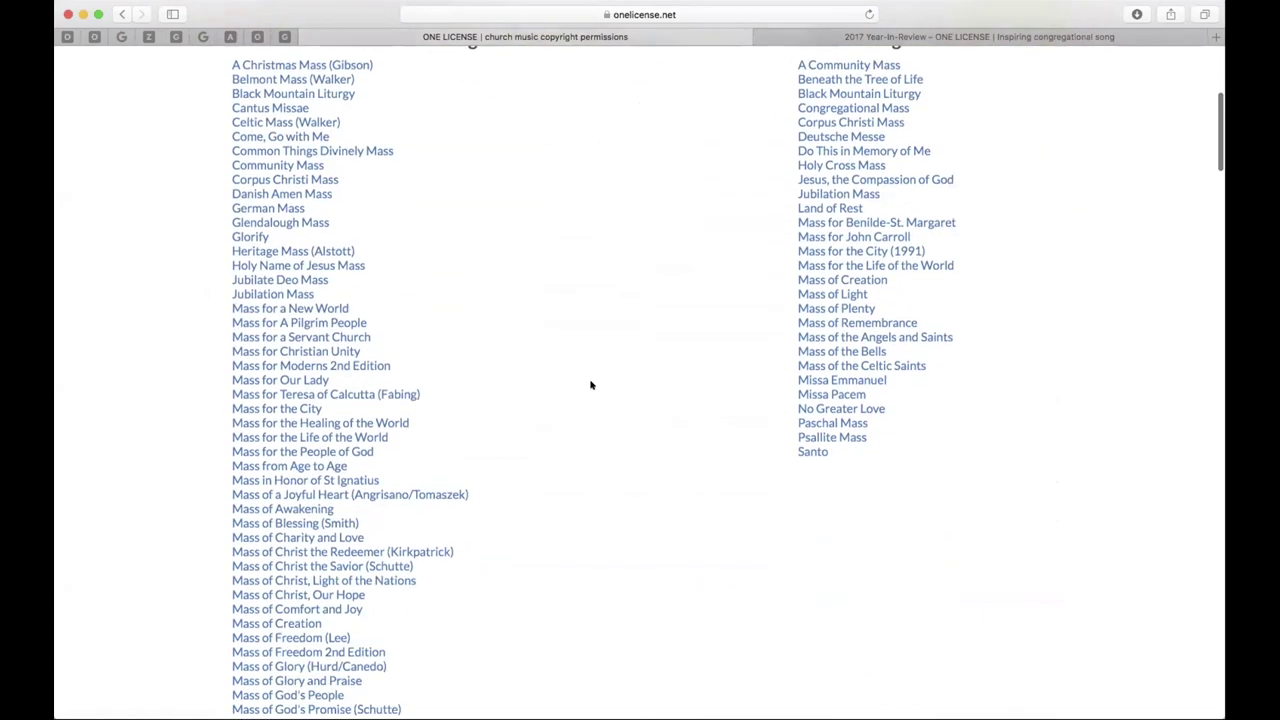
scroll(424, 251, up, 2)
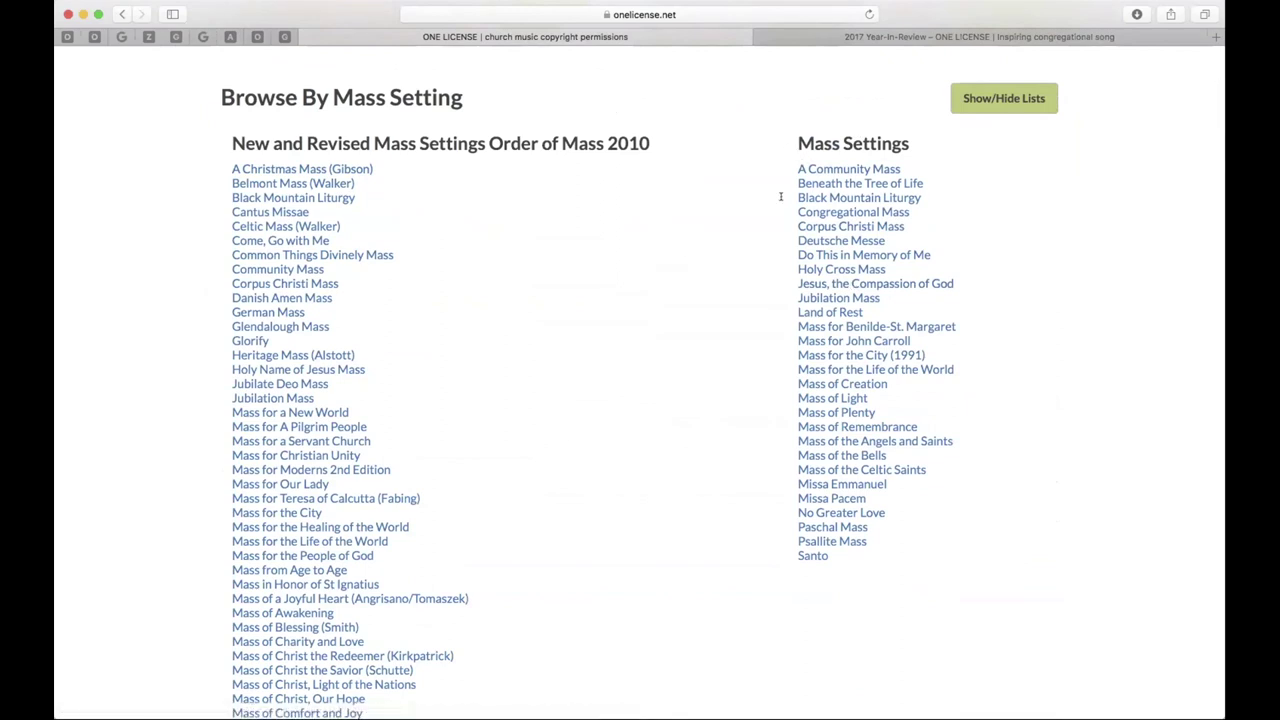
scroll(617, 232, down, 6)
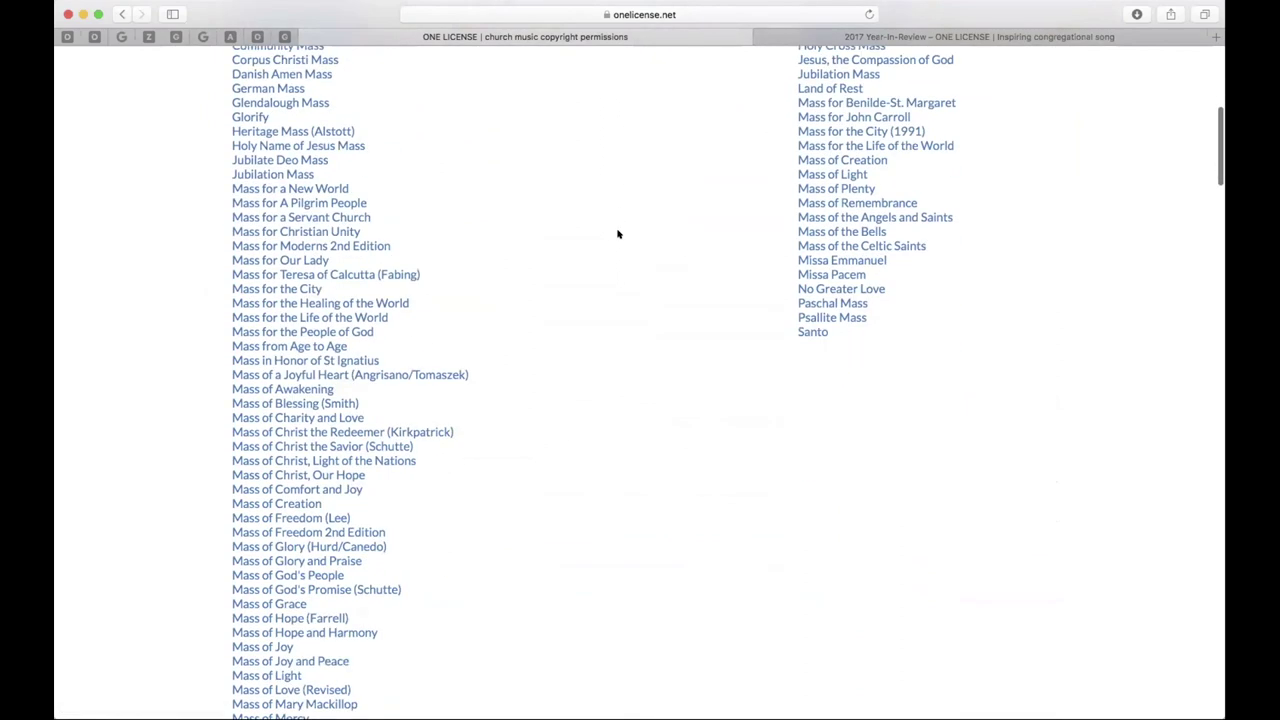
Show the matching results for the Mass of Creation setting and look through its individual parts
click(262, 404)
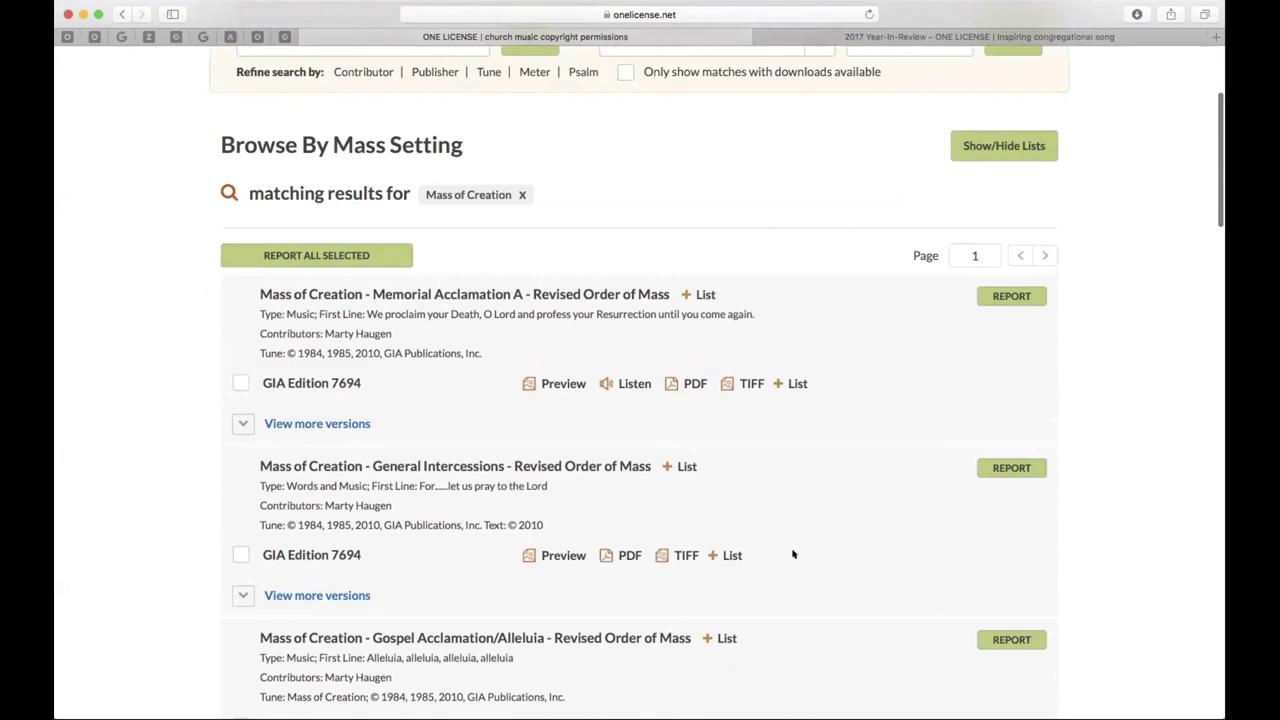
scroll(830, 558, down, 10)
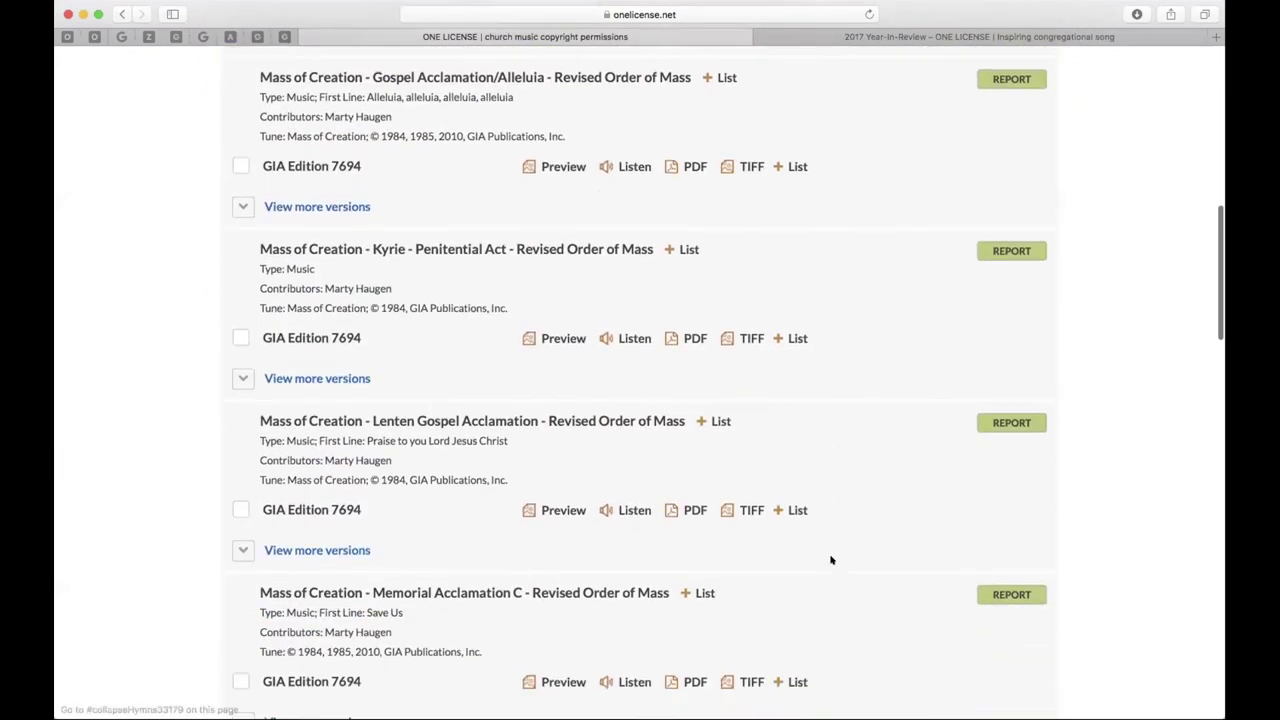
scroll(830, 560, down, 3)
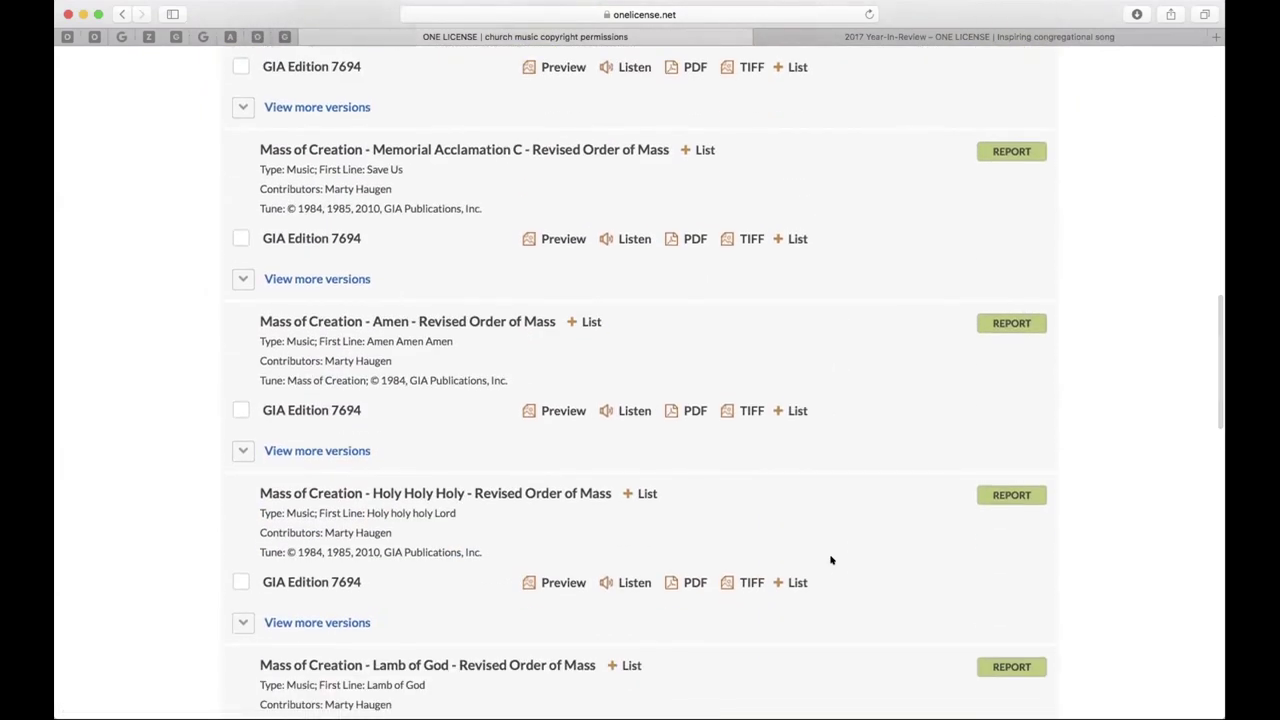
scroll(830, 561, down, 2)
scroll(832, 562, up, 12)
scroll(832, 563, up, 3)
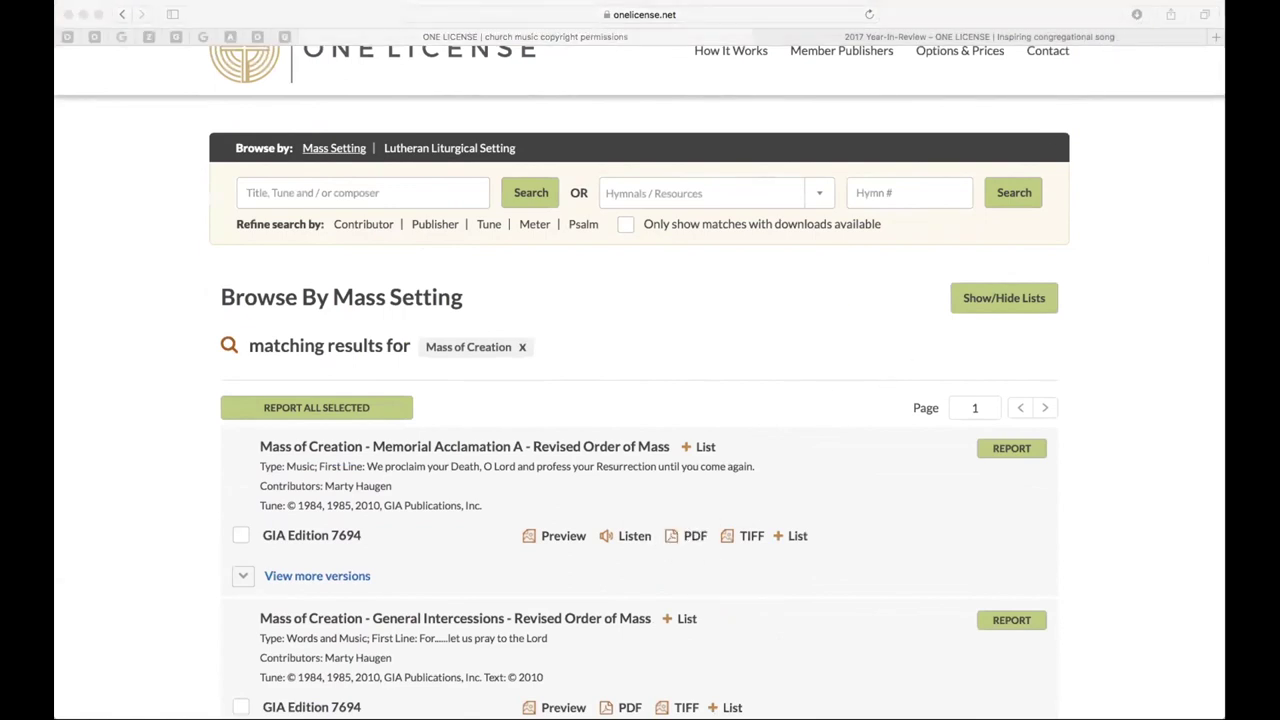
scroll(613, 459, up, 3)
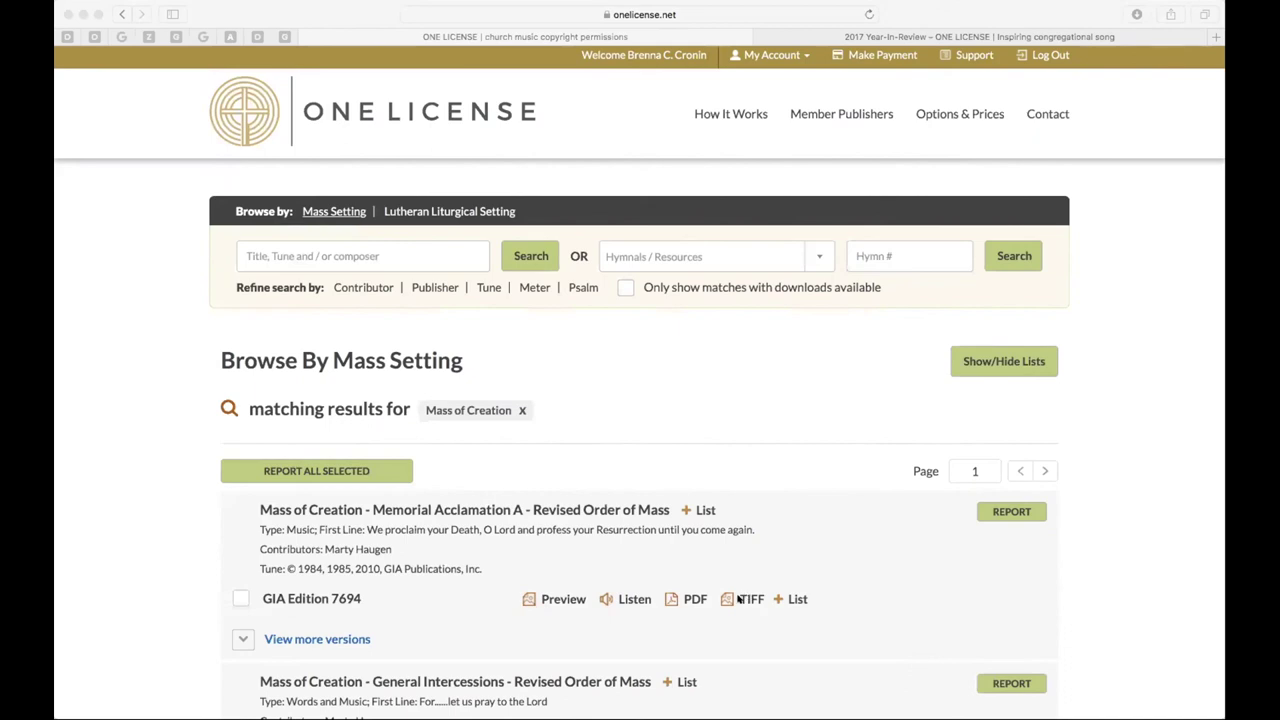
Preview the GIA Edition 7694 music of Mass of Creation - Memorial Acclamation A and close the preview
click(639, 622)
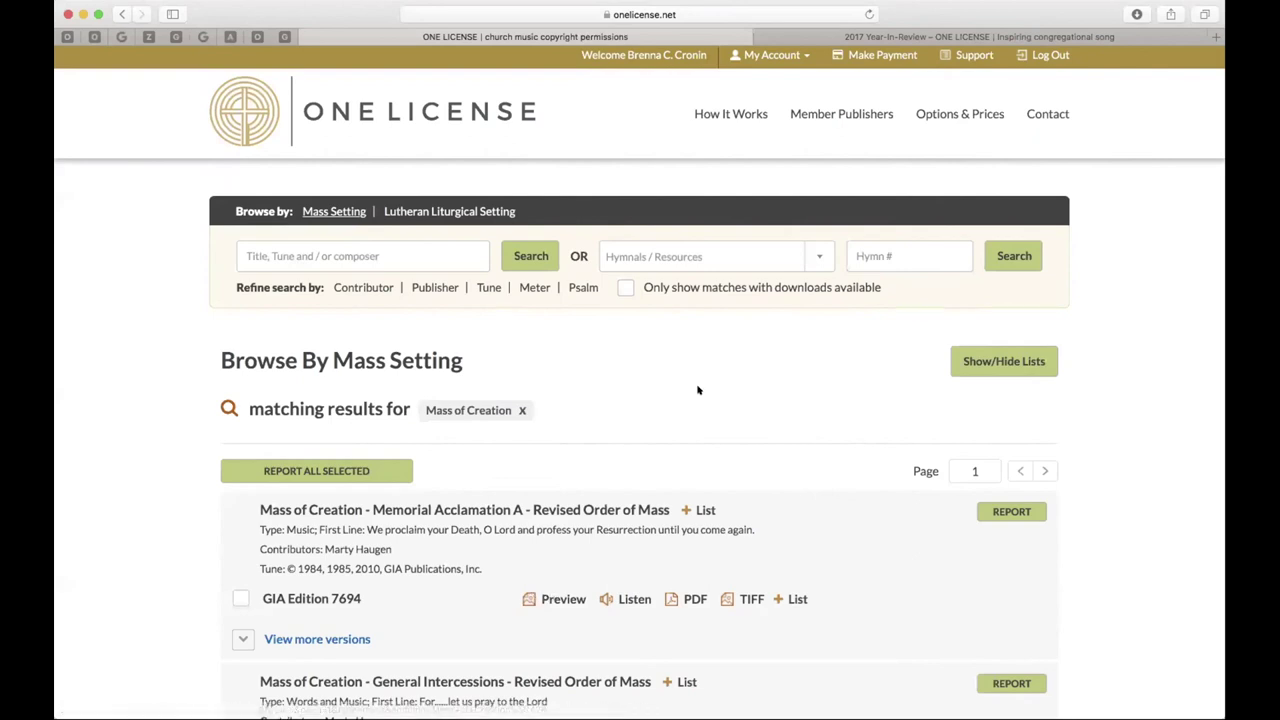
click(566, 600)
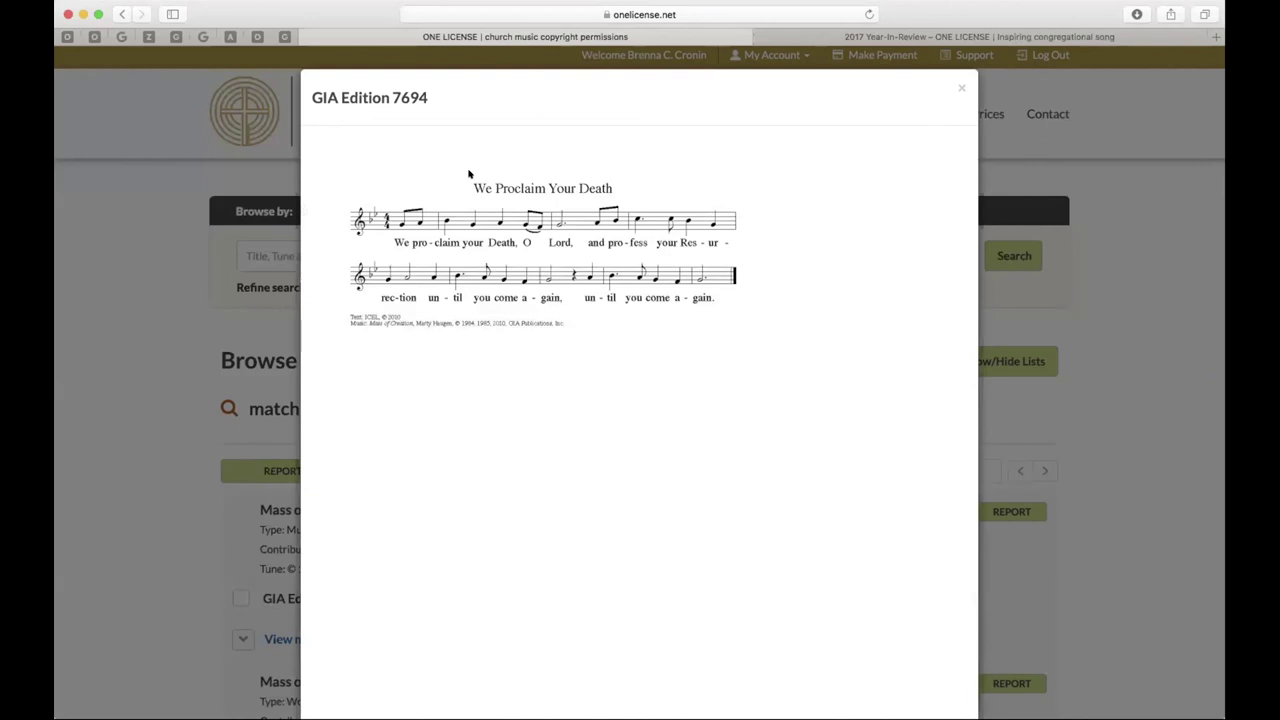
click(961, 88)
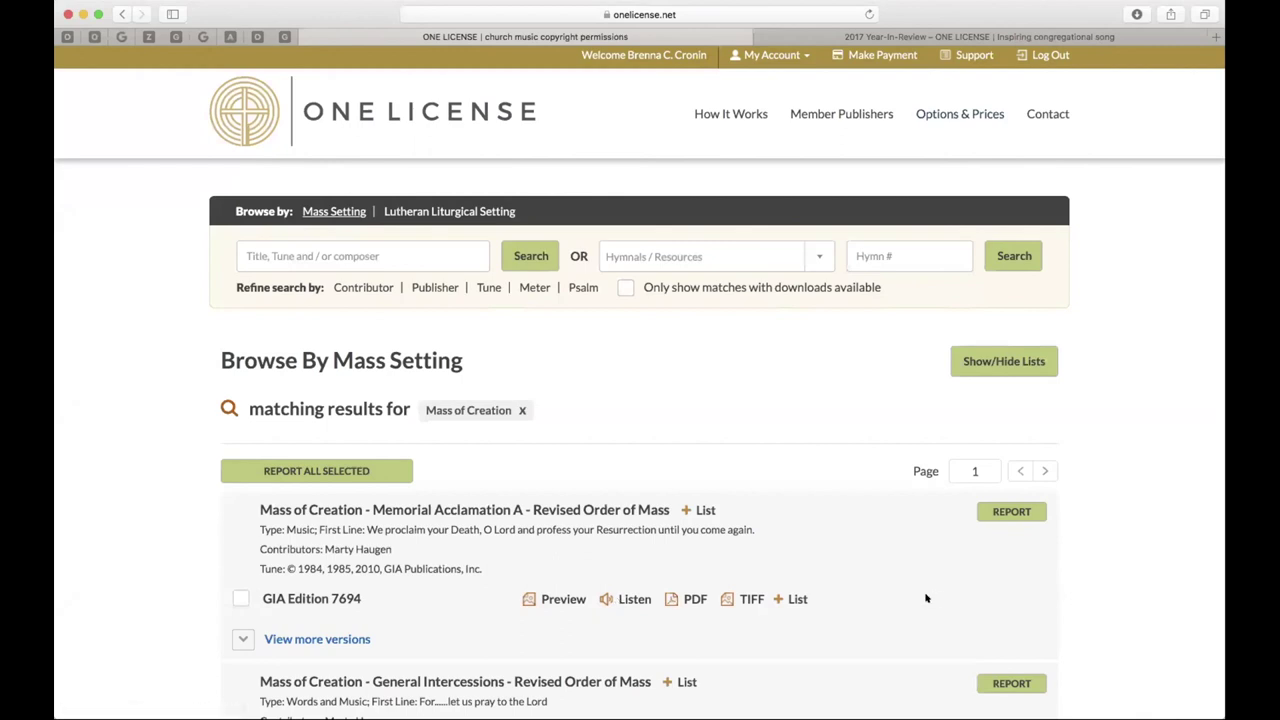
Switch the browsing category to Lutheran Liturgical Setting to view its settings
scroll(926, 598, down, 1)
scroll(926, 598, up, 1)
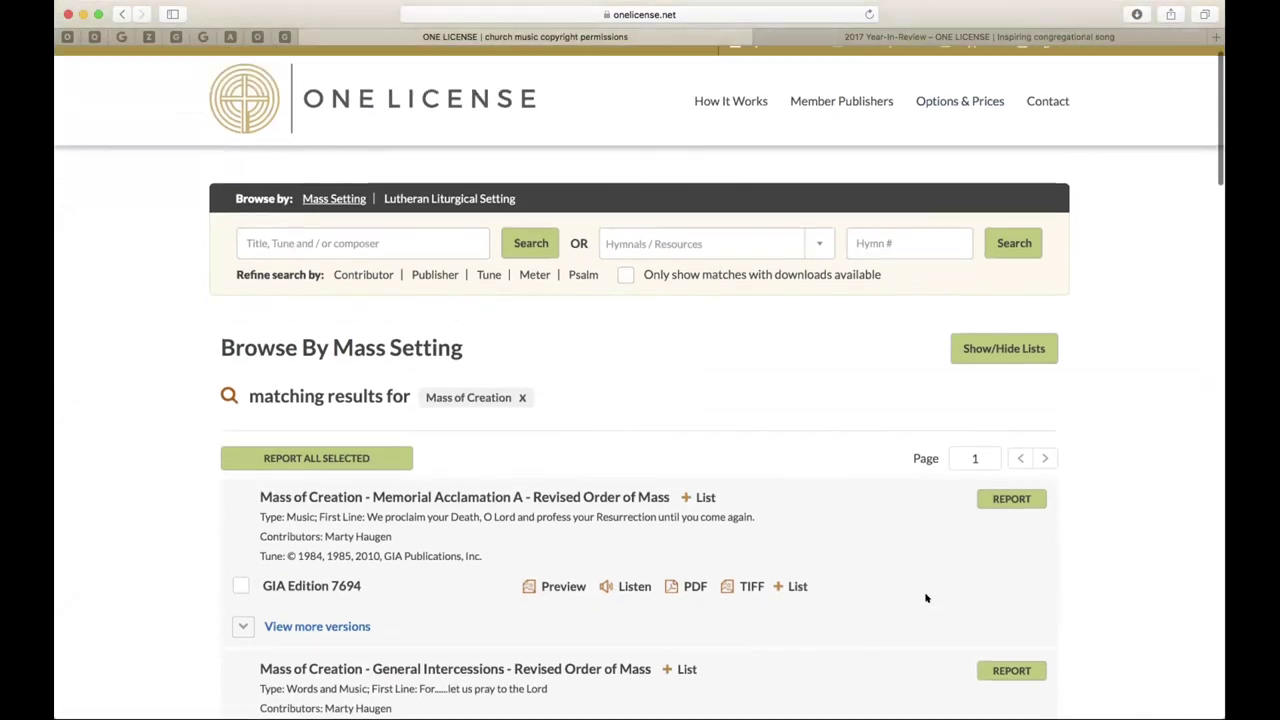
click(451, 196)
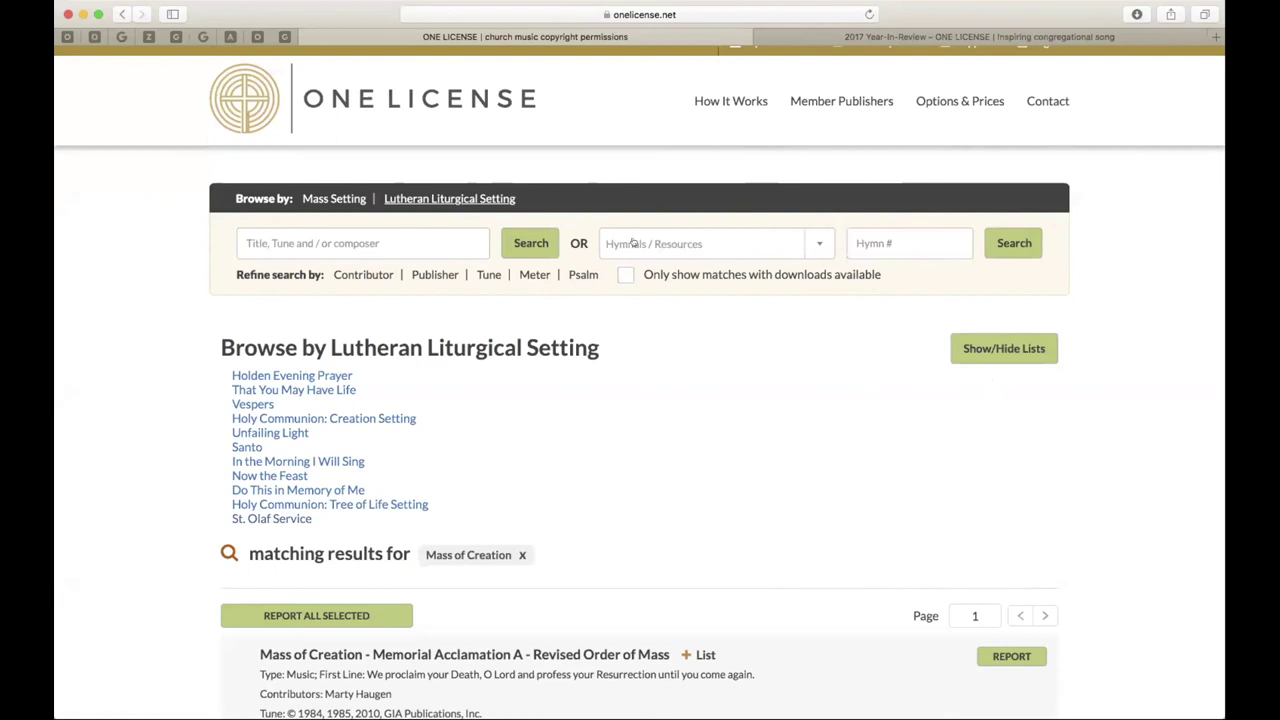
Search for the title "By the Waters of Babylon" and look through the matching results
click(420, 245)
text(By the Waters of Babylon)
key(Return)
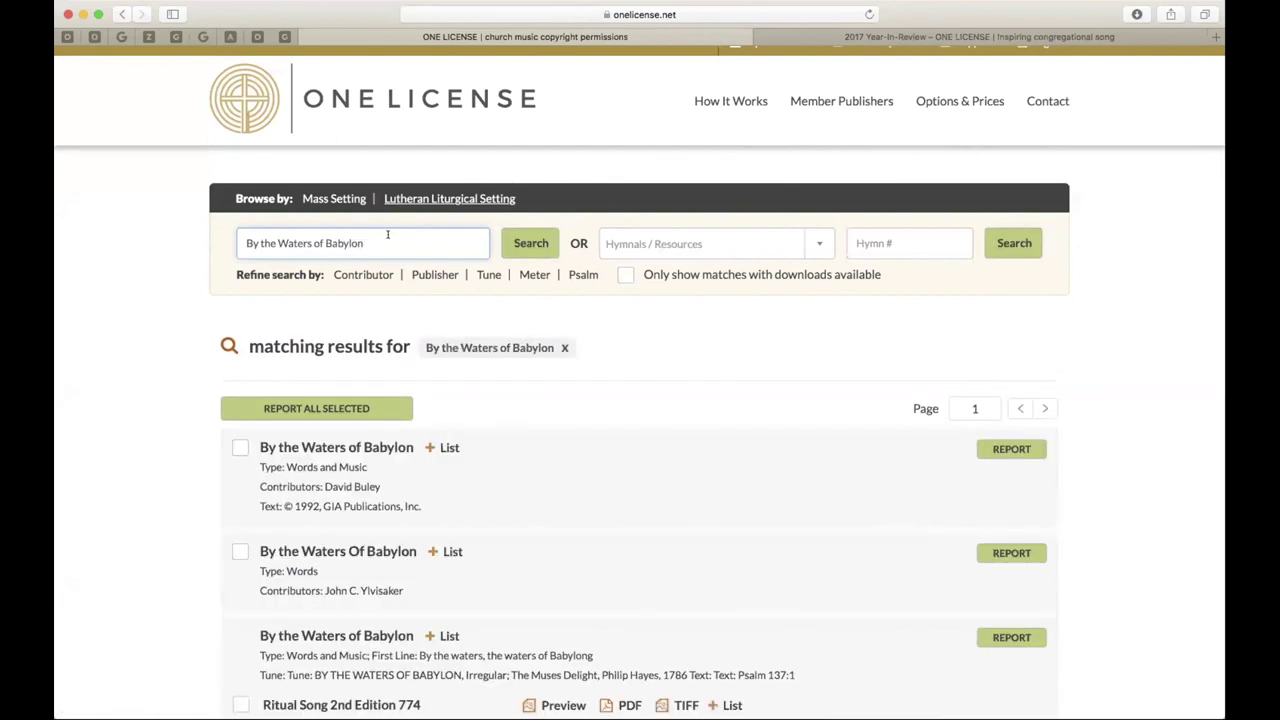
scroll(154, 294, down, 1)
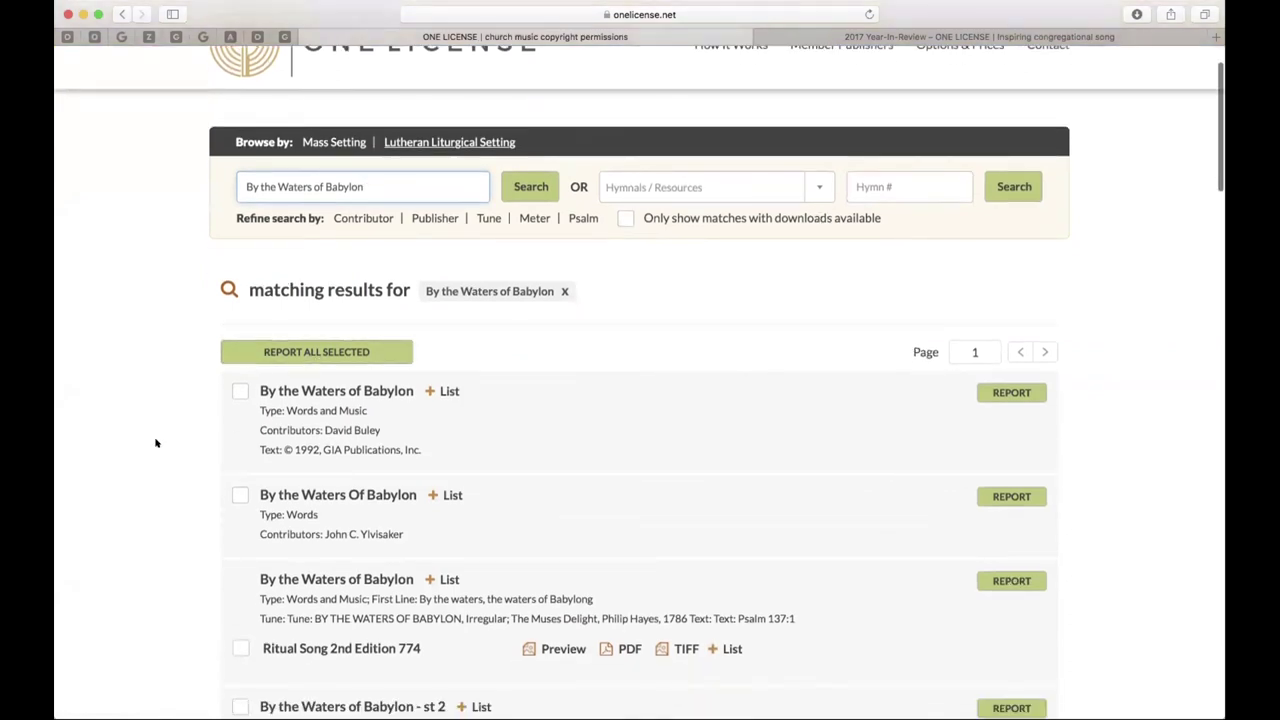
scroll(156, 441, down, 4)
scroll(156, 441, down, 1)
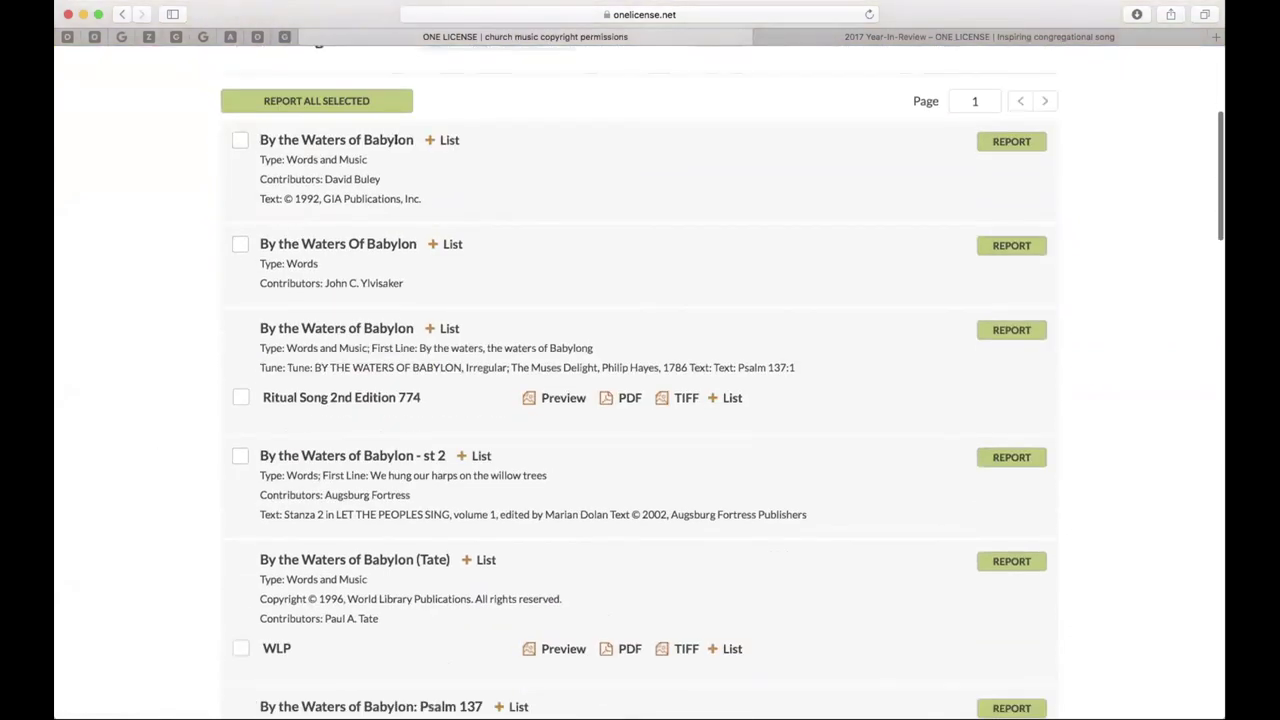
scroll(110, 358, down, 1)
scroll(110, 358, down, 5)
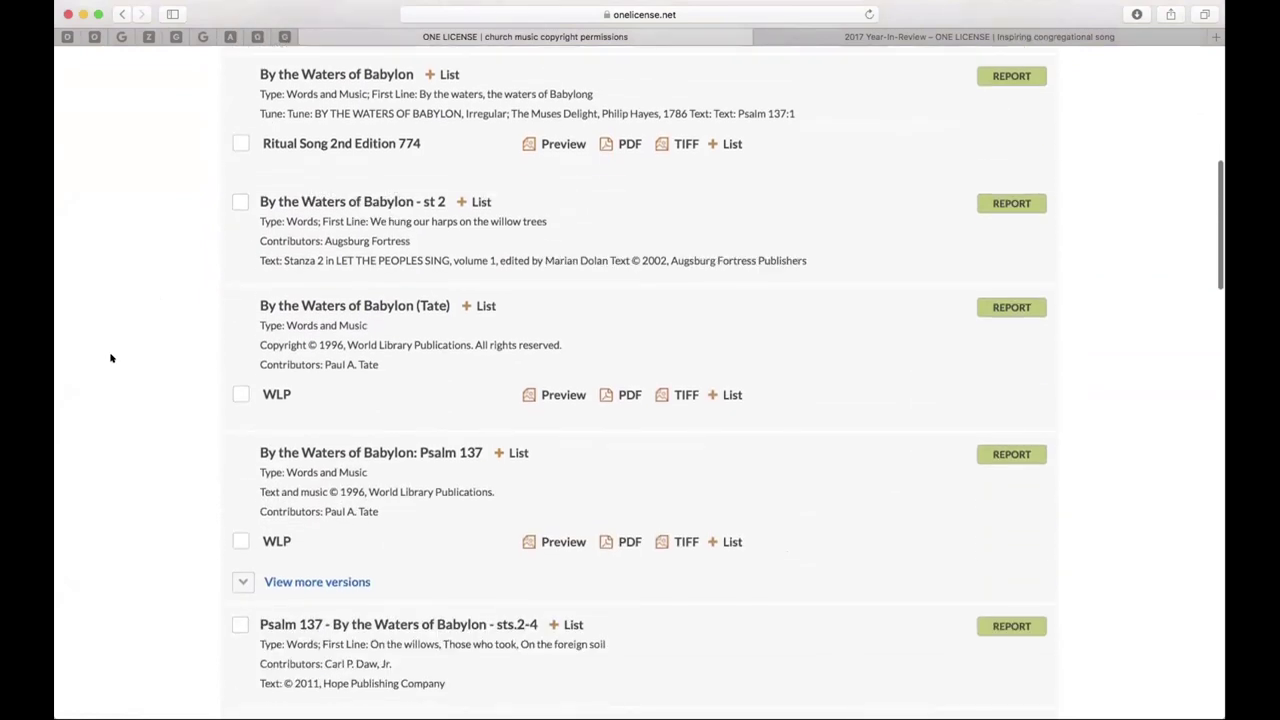
Narrow the search to "By the Waters of Babylon Tate" and show more versions of "By the Waters of Babylon: Psalm 137"
scroll(110, 358, up, 12)
text(Tate)
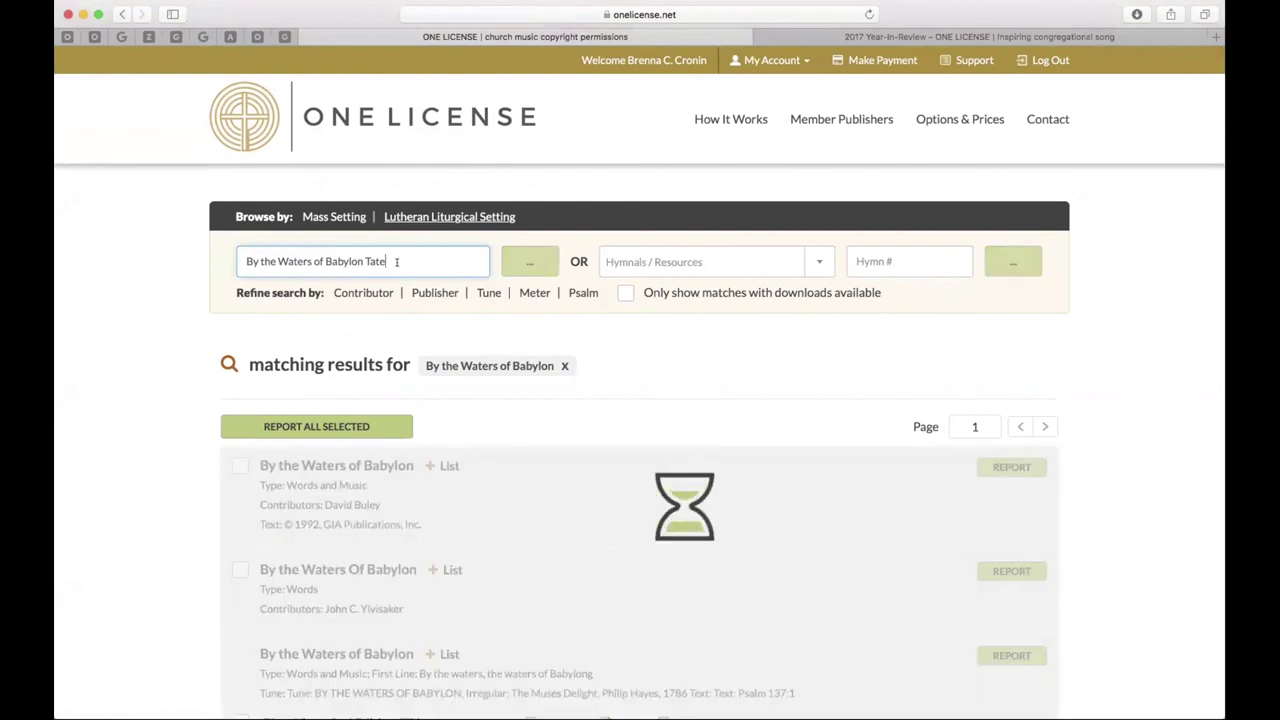
scroll(125, 325, down, 1)
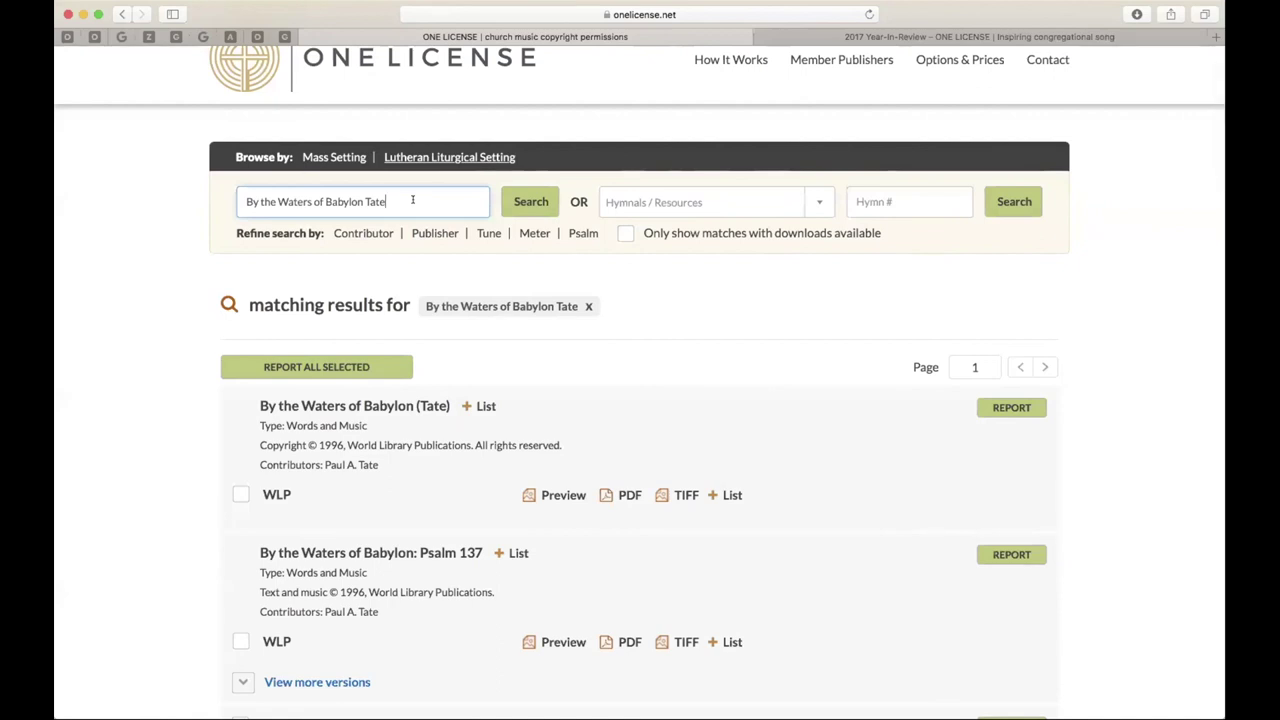
scroll(96, 285, down, 2)
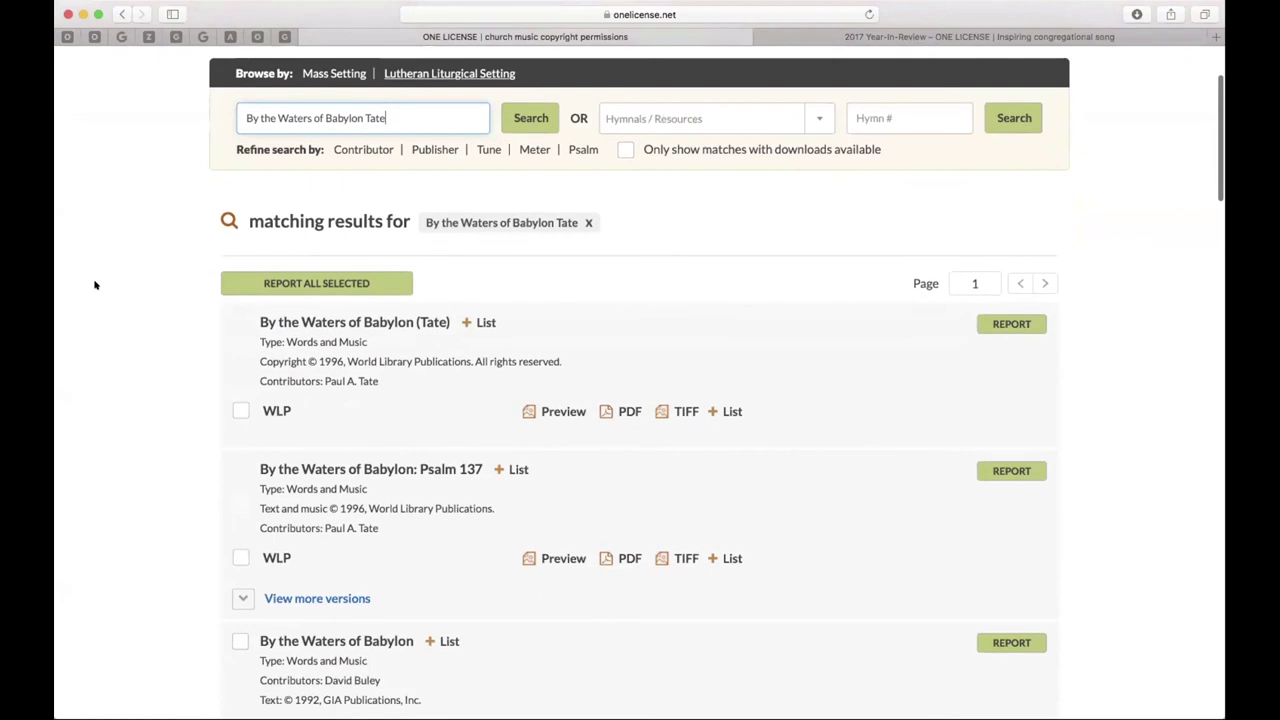
click(325, 600)
scroll(151, 500, down, 3)
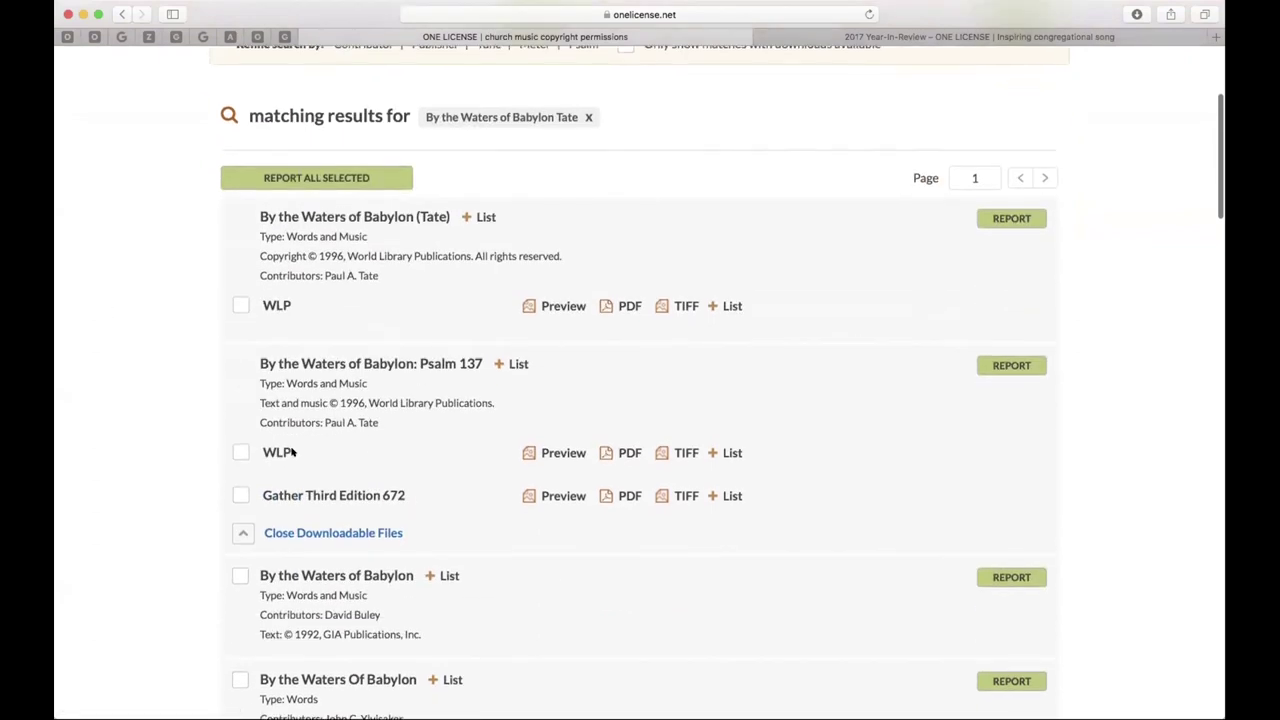
Preview the WLP version of By the Waters of Babylon (Tate) and the Gather Third Edition 672 version of Psalm 137, closing each preview
click(553, 299)
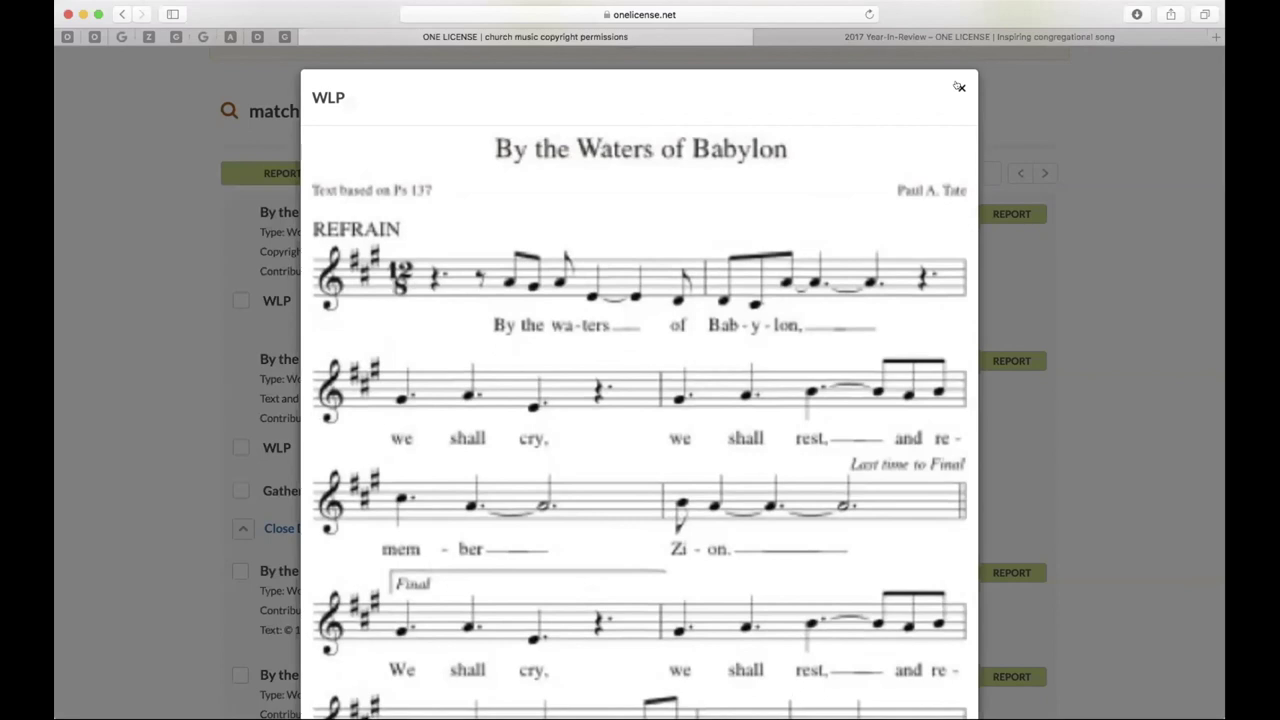
click(959, 87)
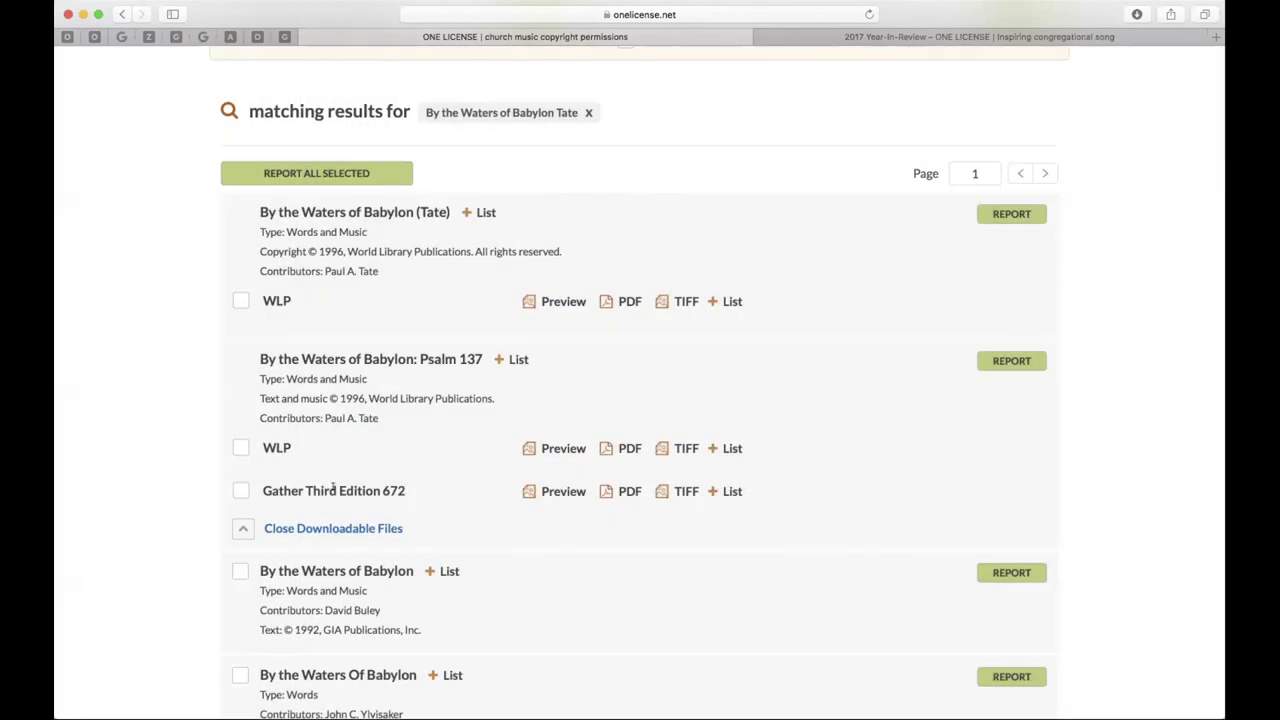
click(560, 491)
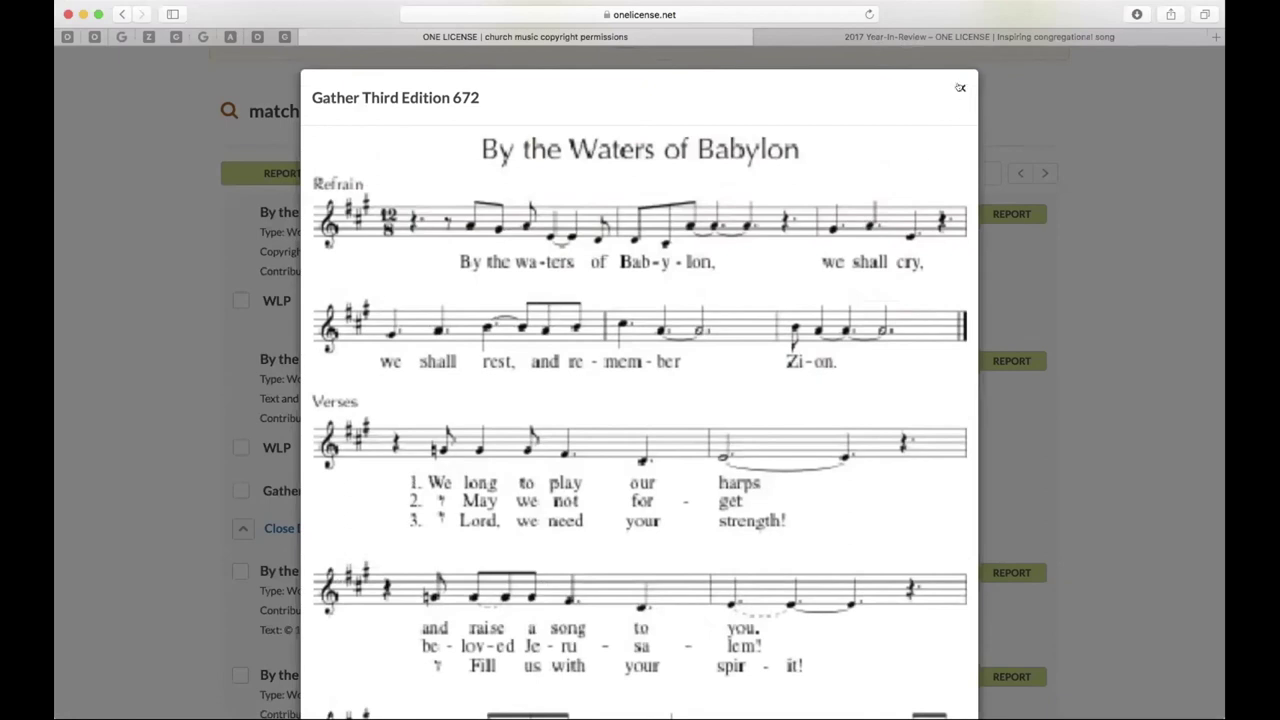
click(959, 87)
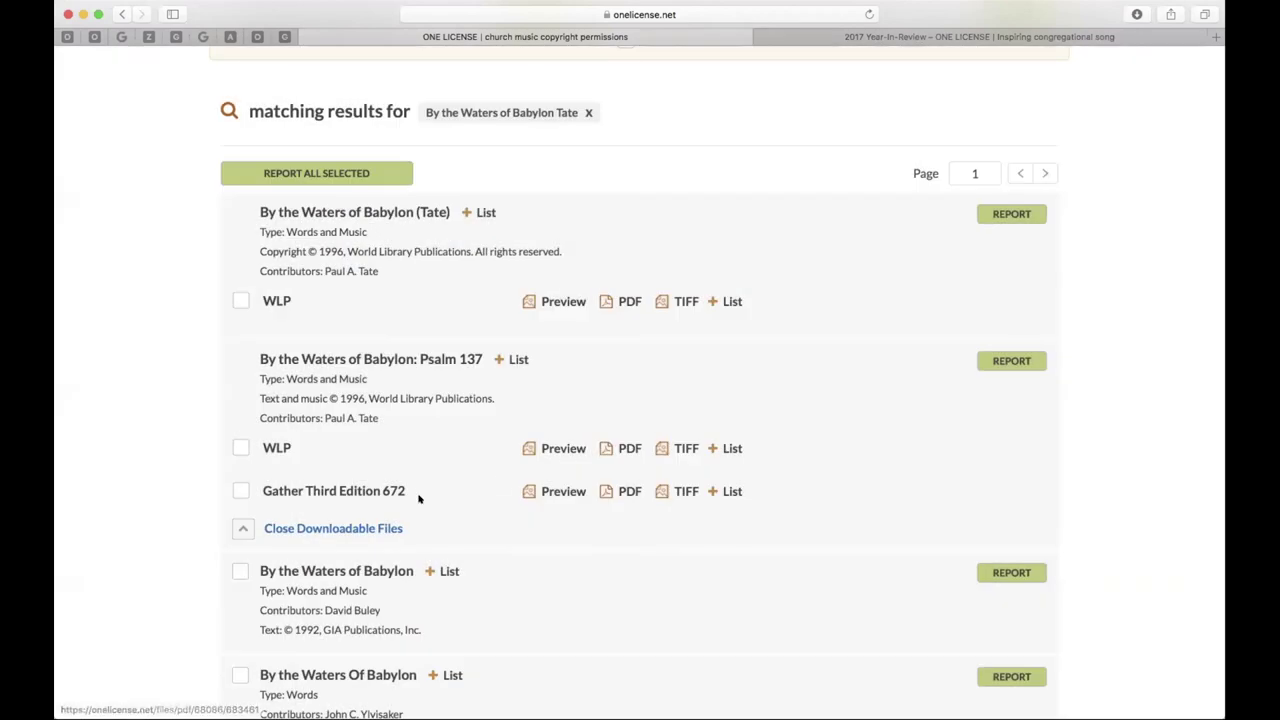
drag(406, 490, 263, 489)
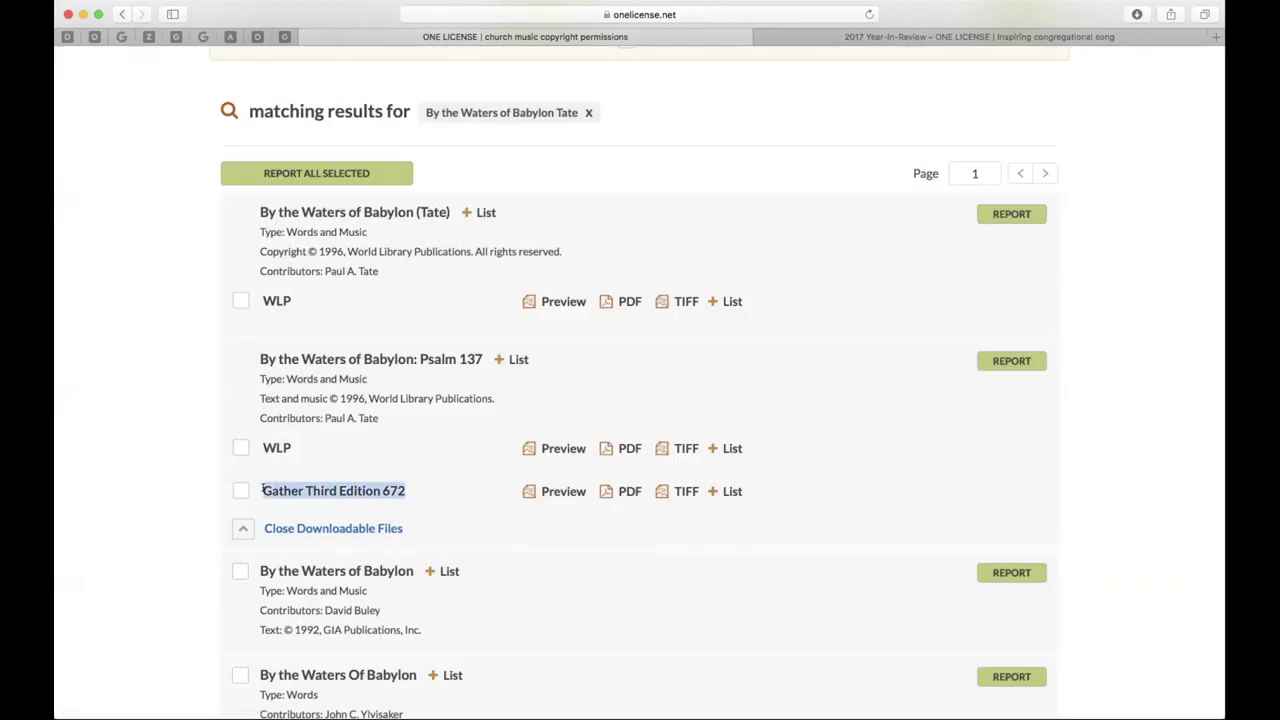
click(411, 492)
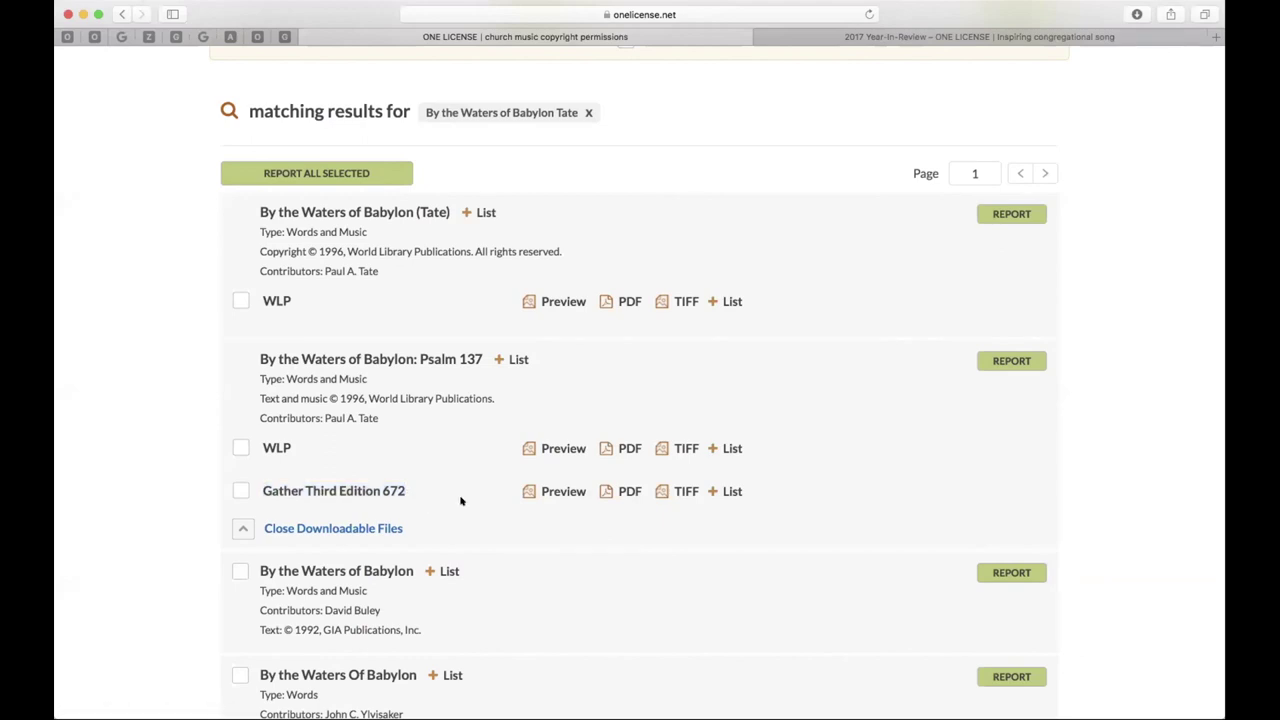
Search the Gather Third Edition hymnal for hymn number 672 and show more versions of the matching title
scroll(398, 160, up, 3)
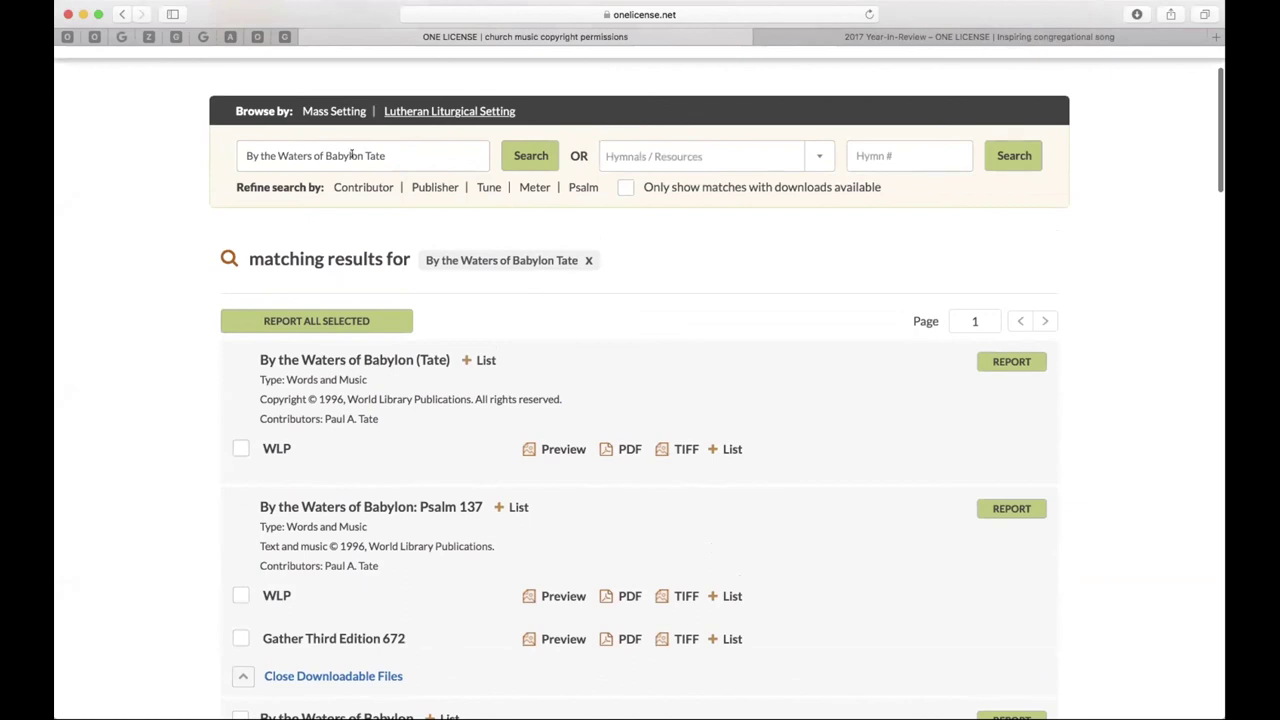
click(645, 150)
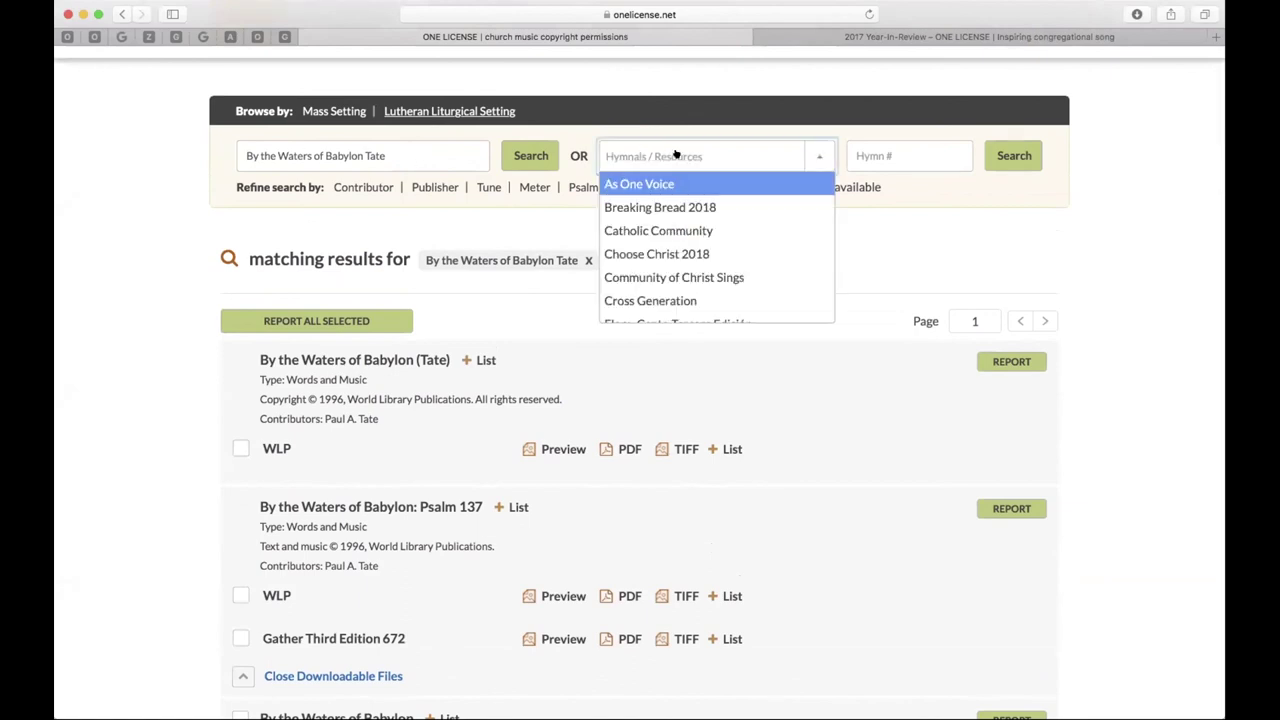
scroll(700, 238, down, 5)
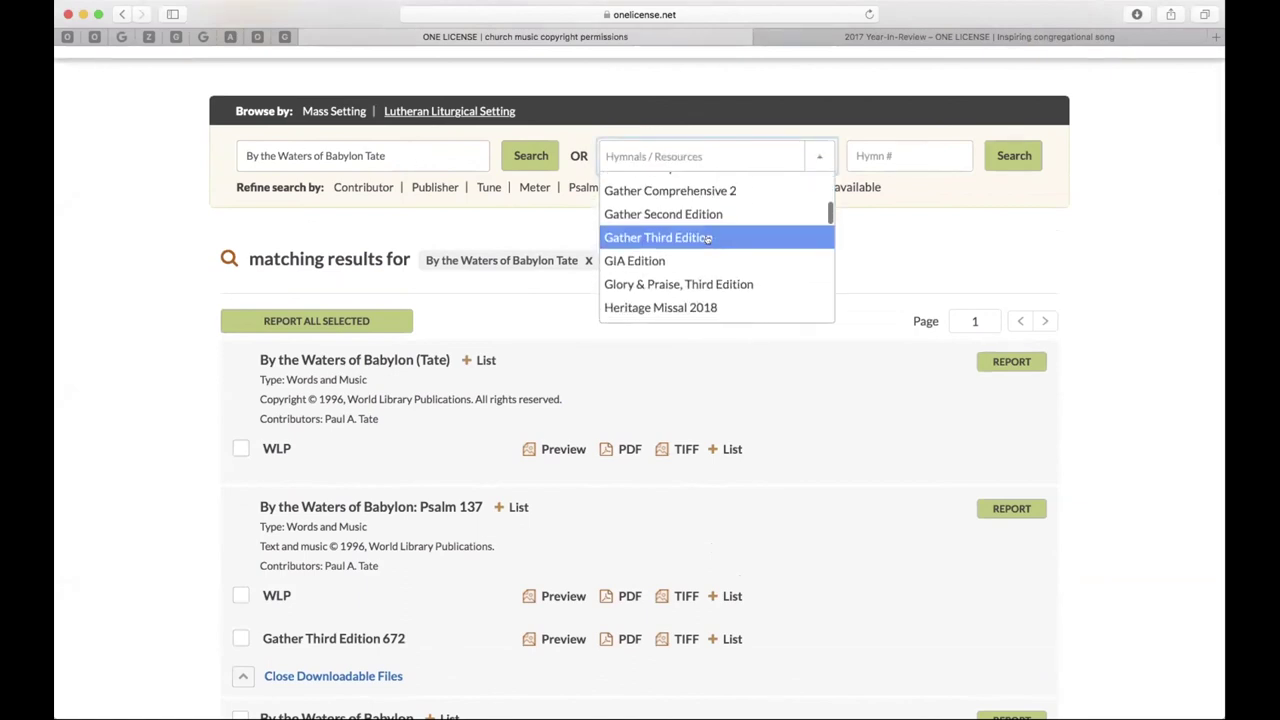
click(708, 238)
click(937, 148)
text(672)
click(1020, 156)
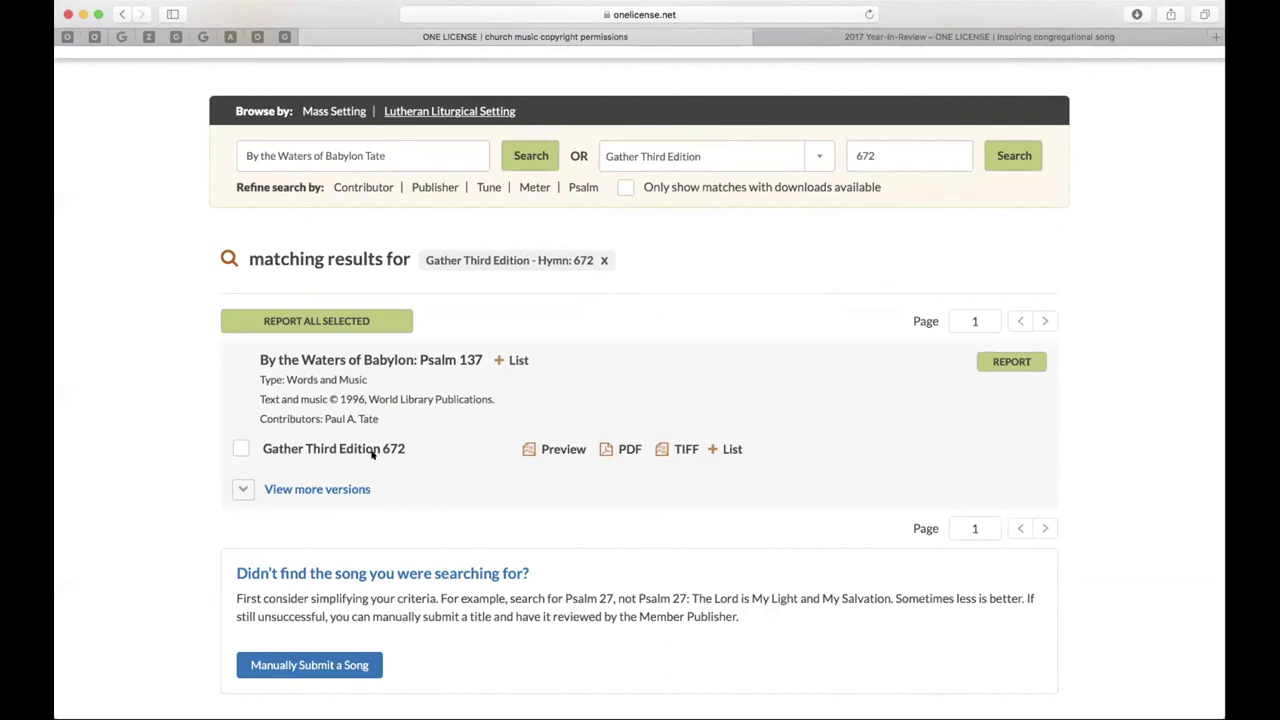
click(316, 489)
scroll(157, 401, down, 1)
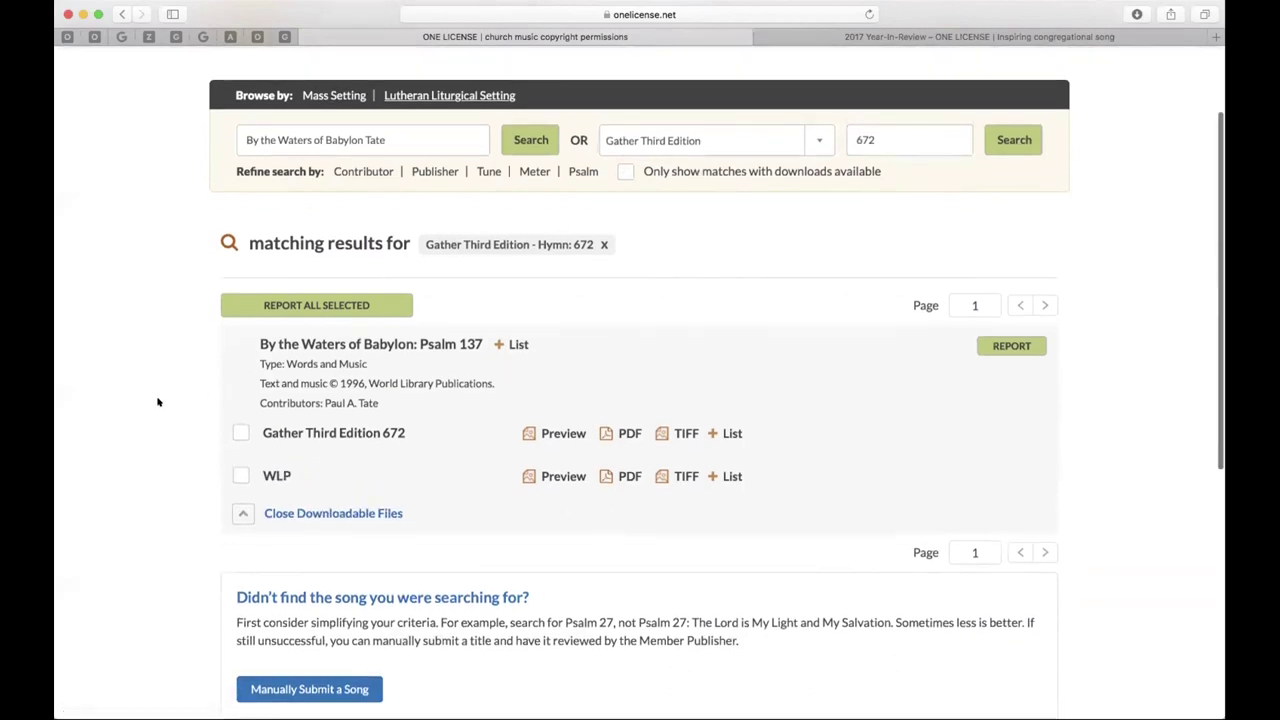
Try to remove the Gather Third Edition hymn filter, and reopen the account's music search with blank criteria
click(604, 244)
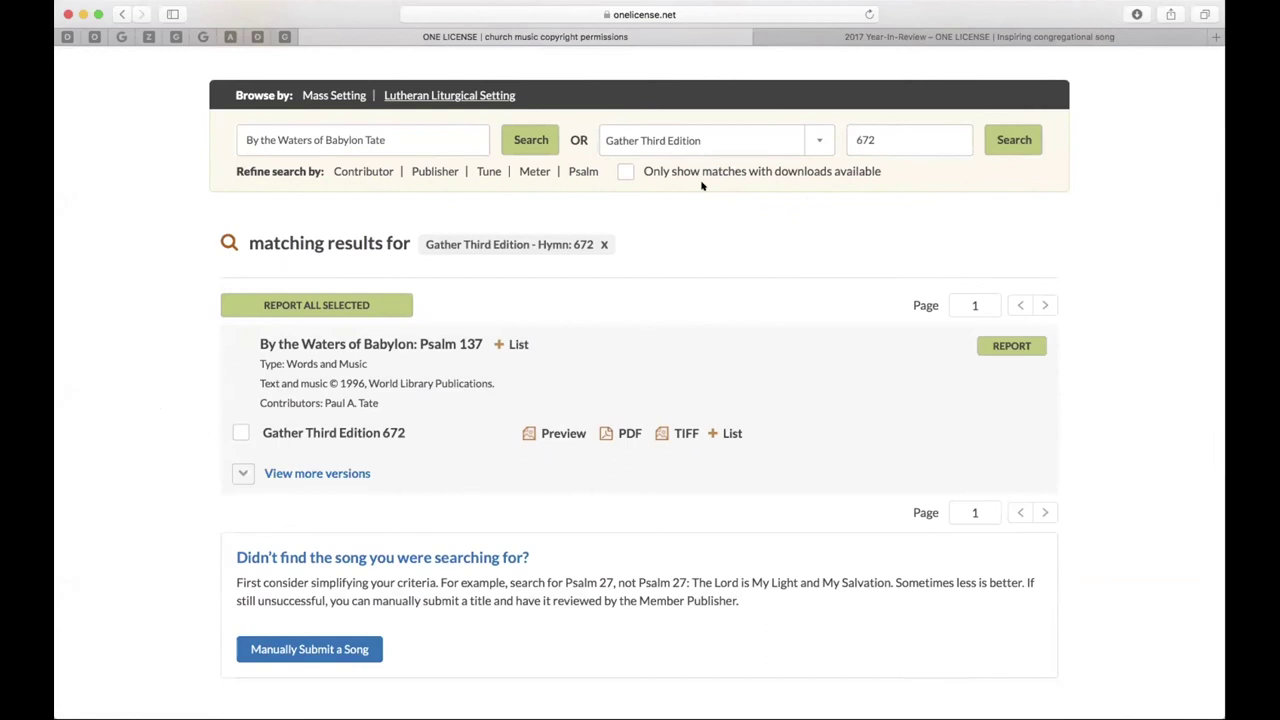
scroll(700, 190, up, 3)
mouse_move(804, 60)
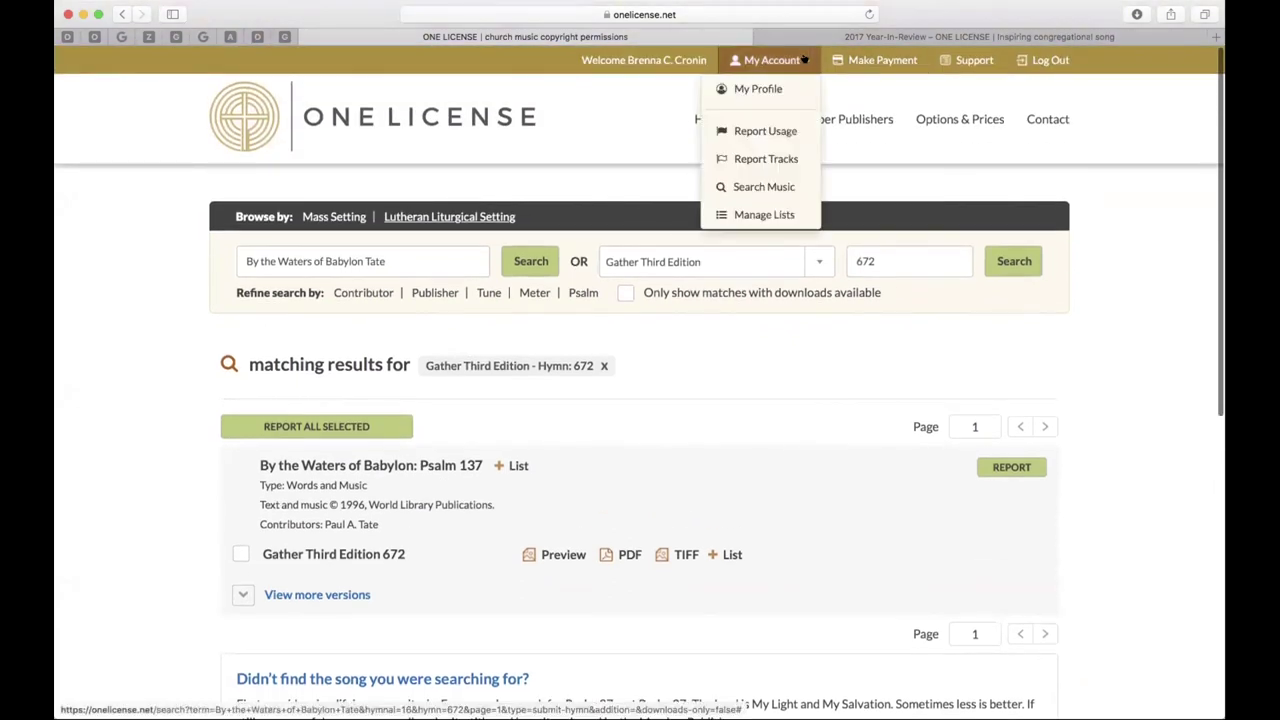
click(760, 186)
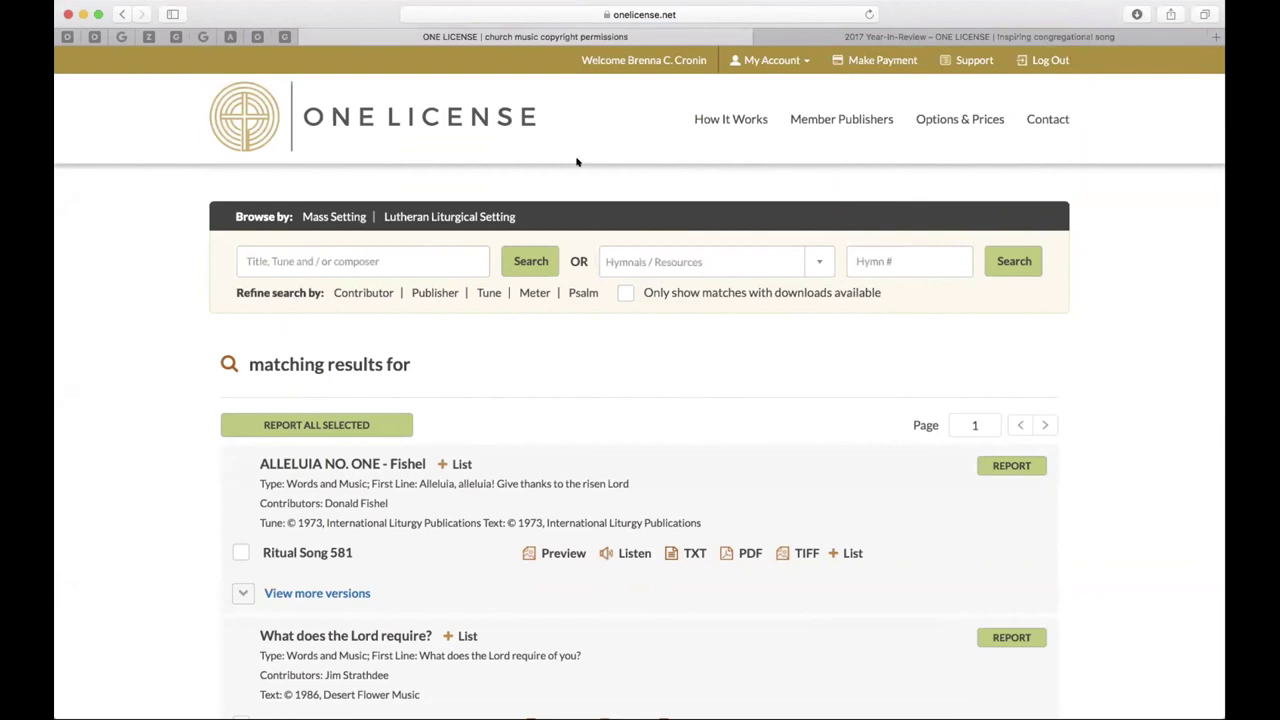
Open the psalm refinement and enter psalm number 103
click(571, 292)
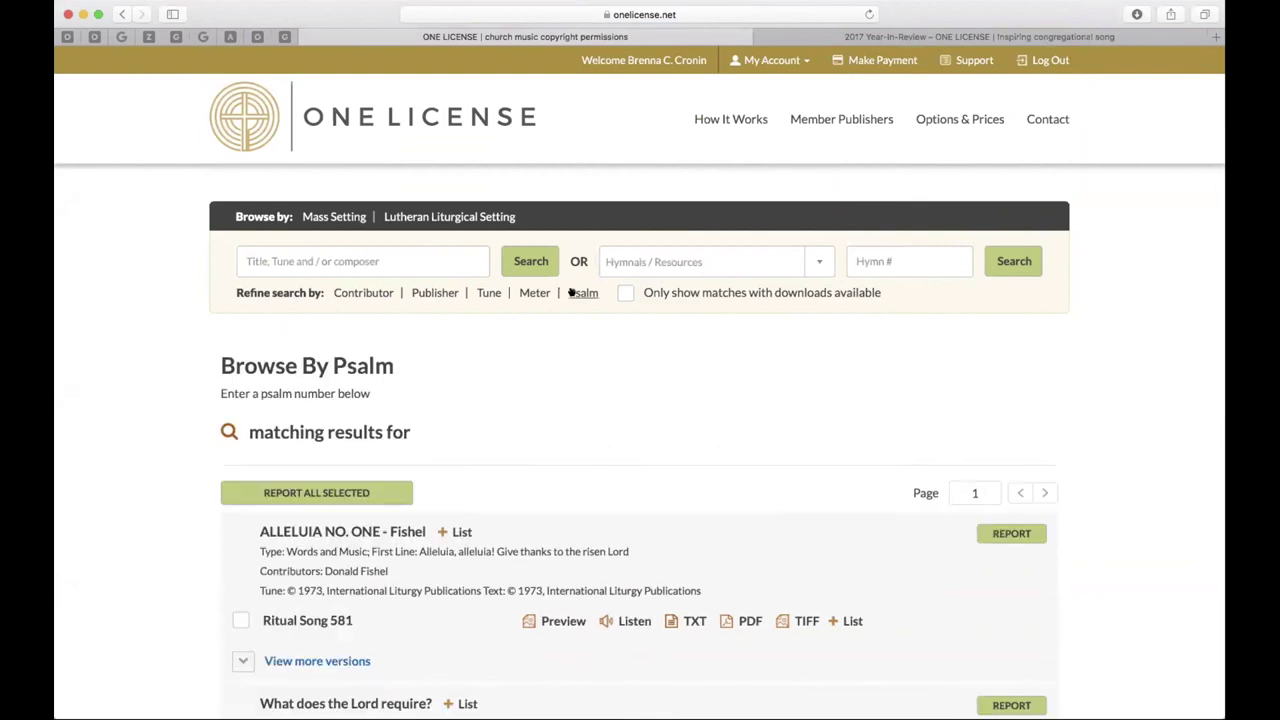
click(310, 418)
text(103)
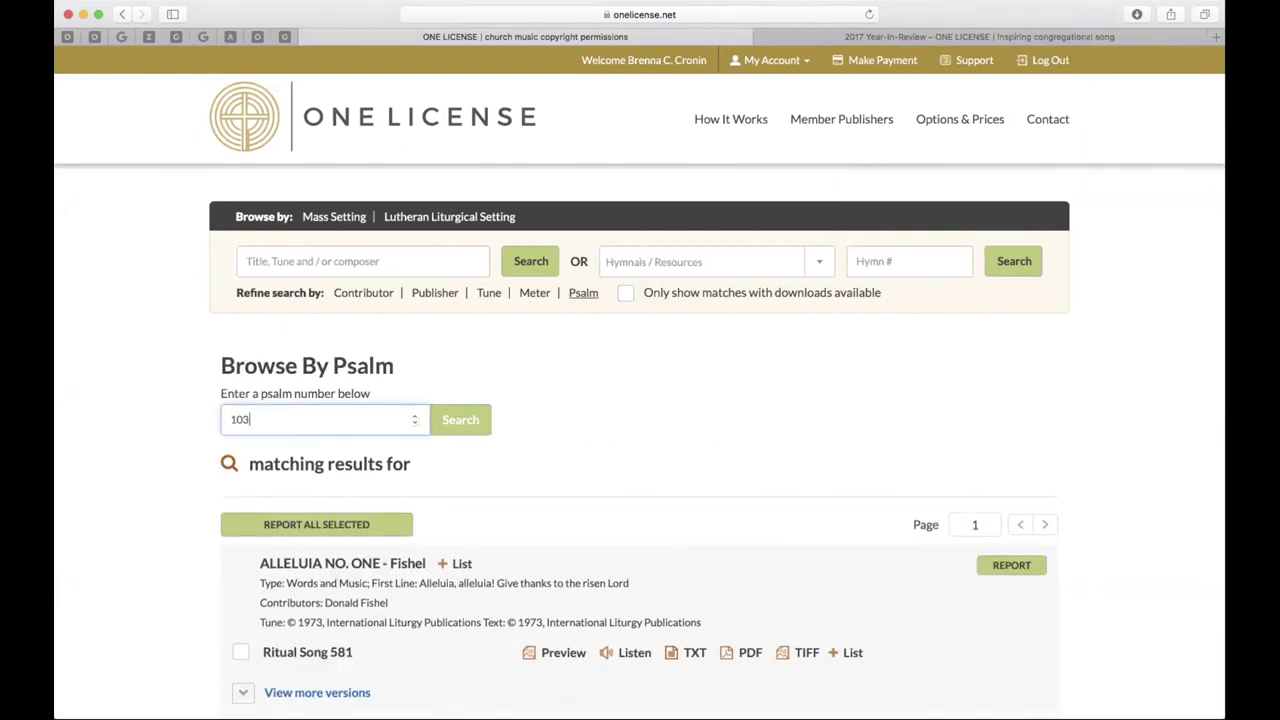
Search for titles by the composer Cotter
click(321, 258)
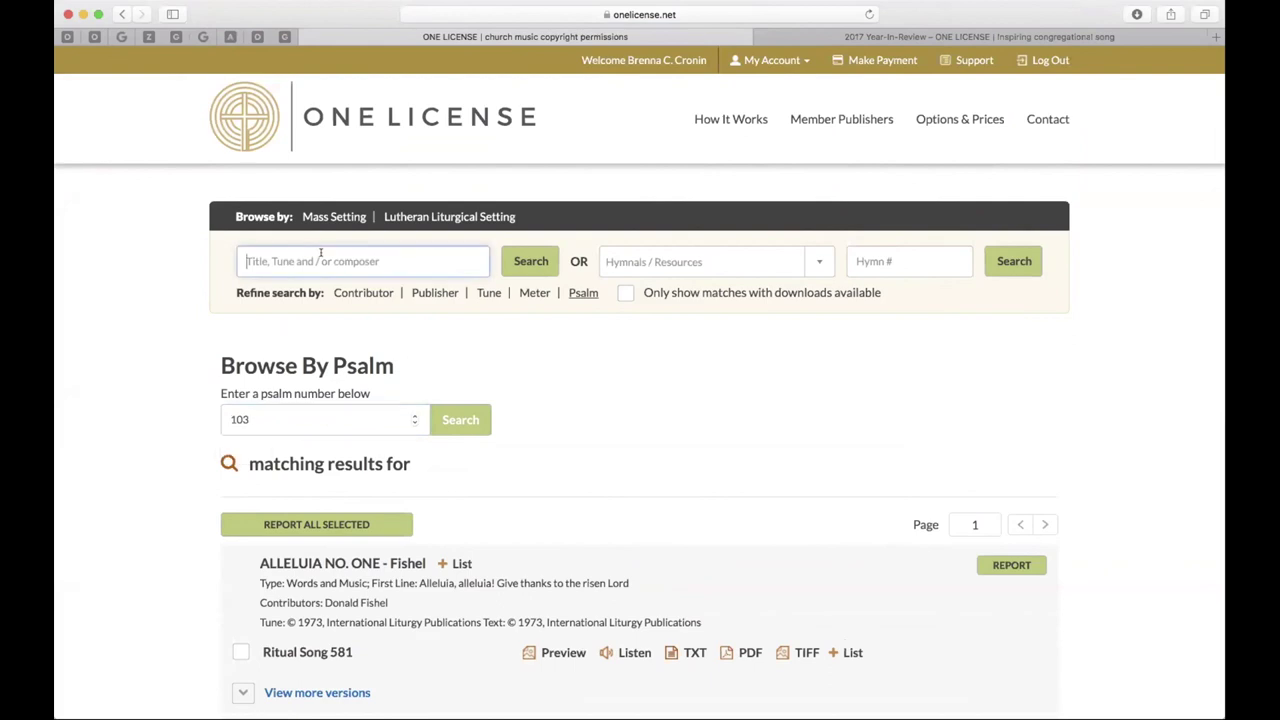
text(Cotter)
key(Return)
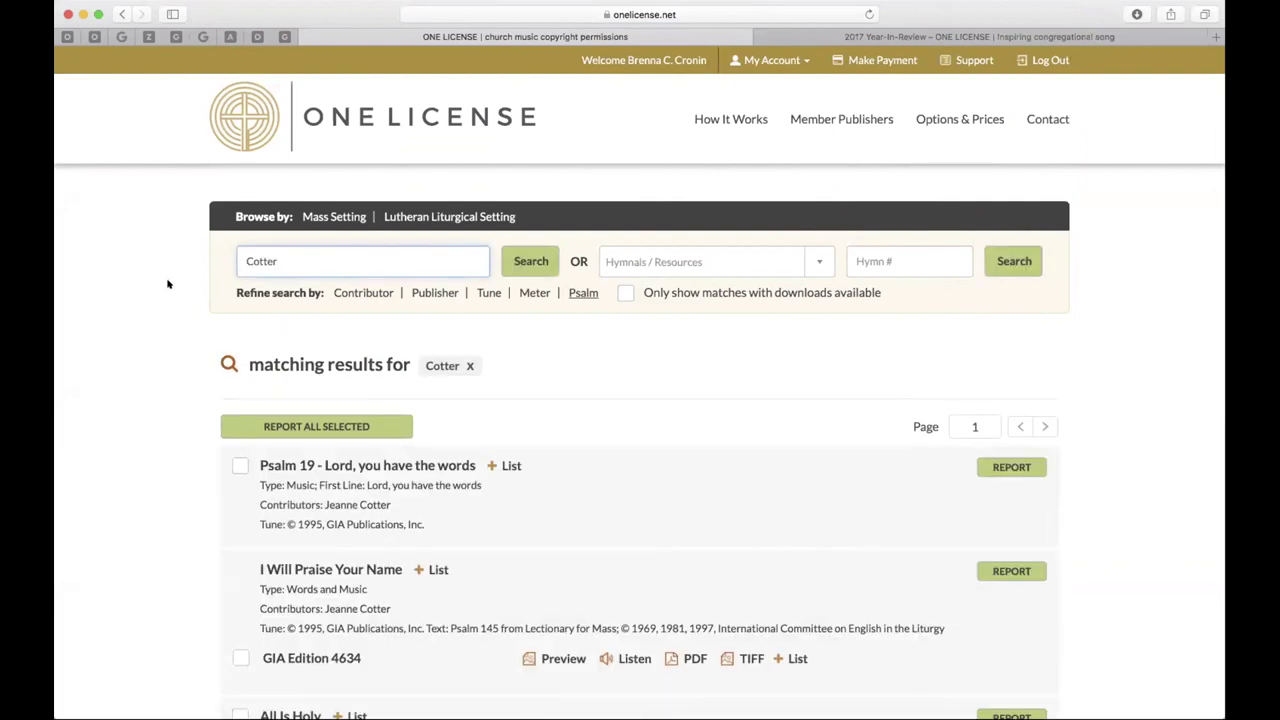
Search for "The lord is kind and merciful" and refine the matching results to Psalm 103
scroll(167, 286, down, 1)
drag(320, 224, 127, 213)
text(The lord is kind and merciful)
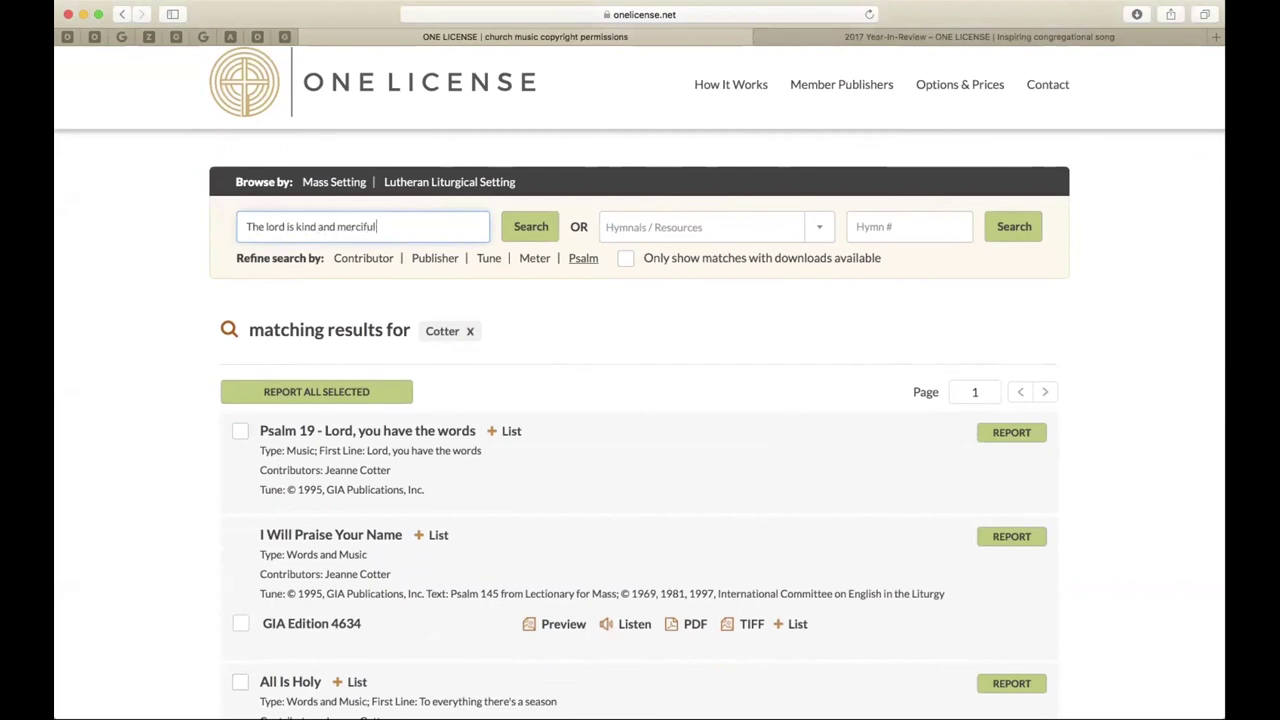
key(Return)
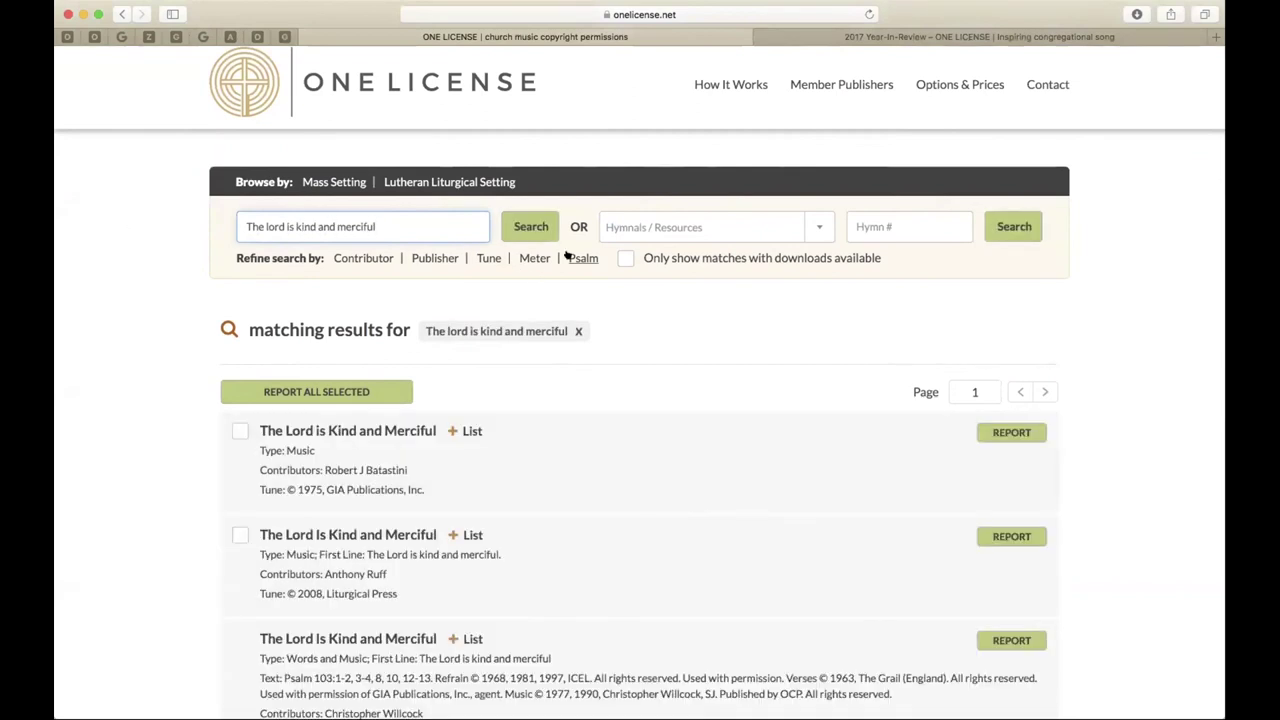
click(570, 257)
click(464, 384)
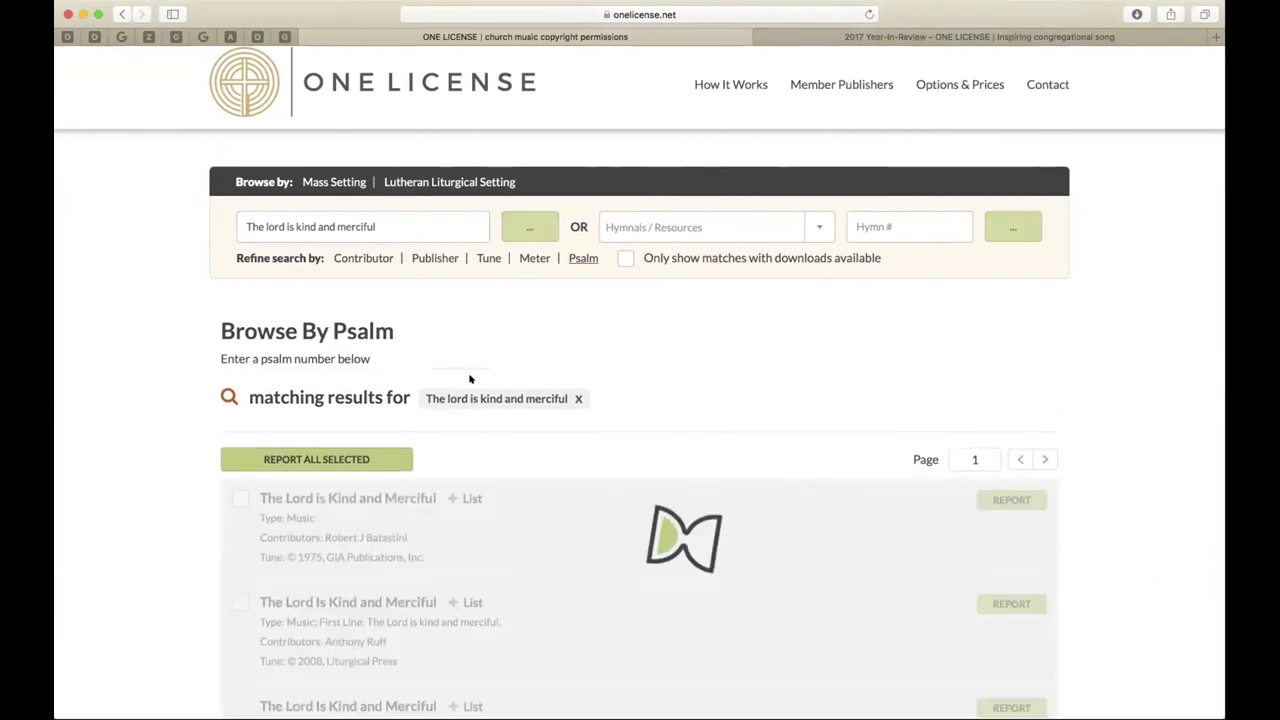
scroll(166, 343, down, 1)
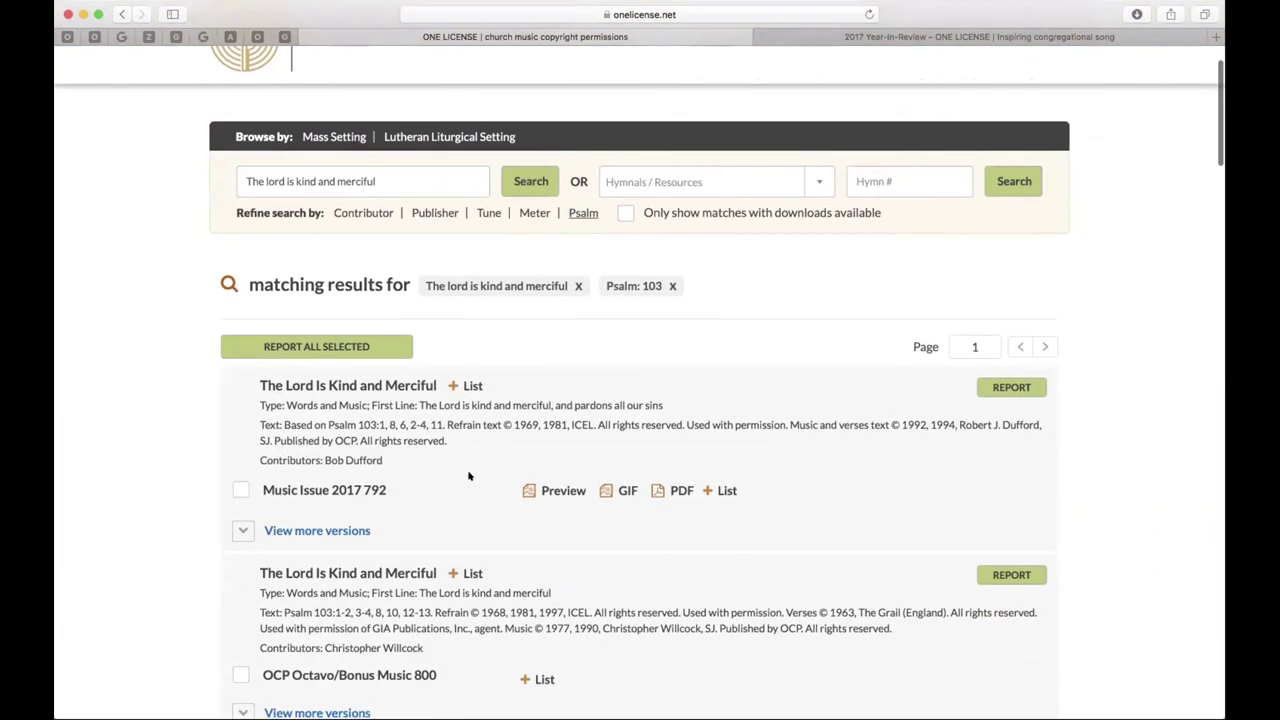
scroll(169, 366, up, 2)
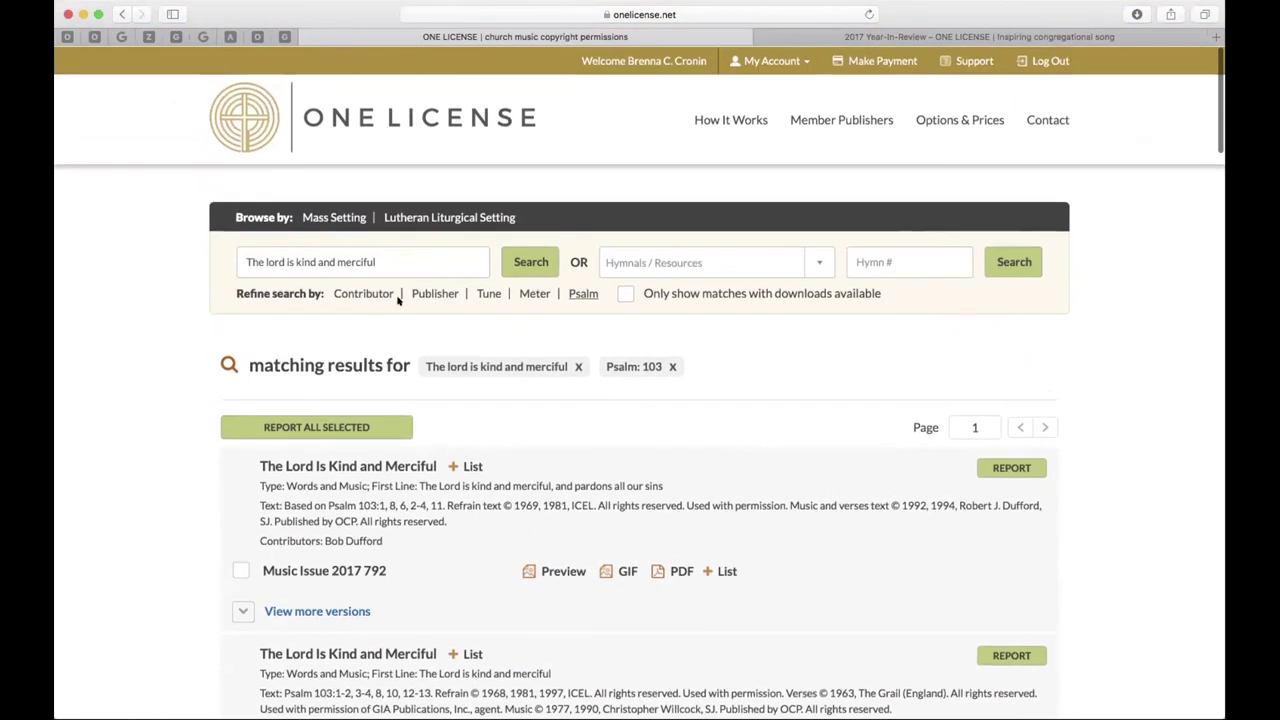
Limit the results to matches with downloads available and show more versions of the first "The Lord Is Kind and Merciful" result
click(446, 259)
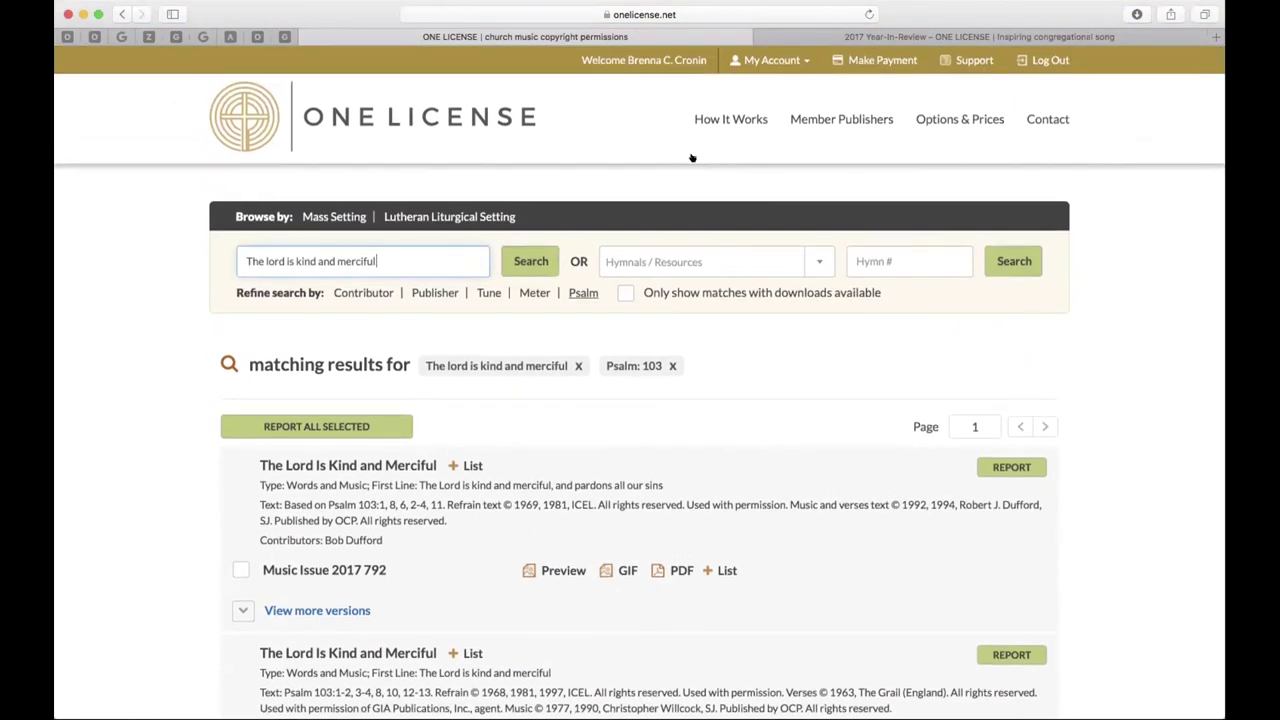
click(622, 293)
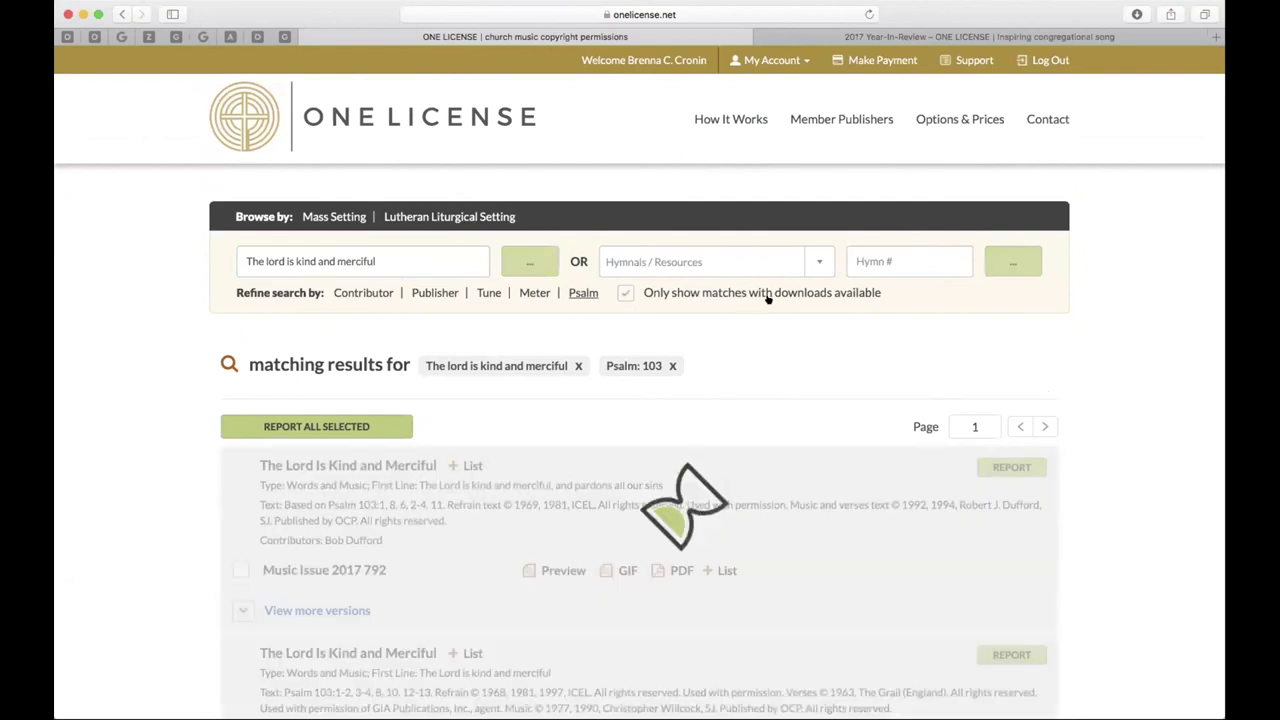
scroll(772, 251, down, 3)
scroll(772, 251, up, 3)
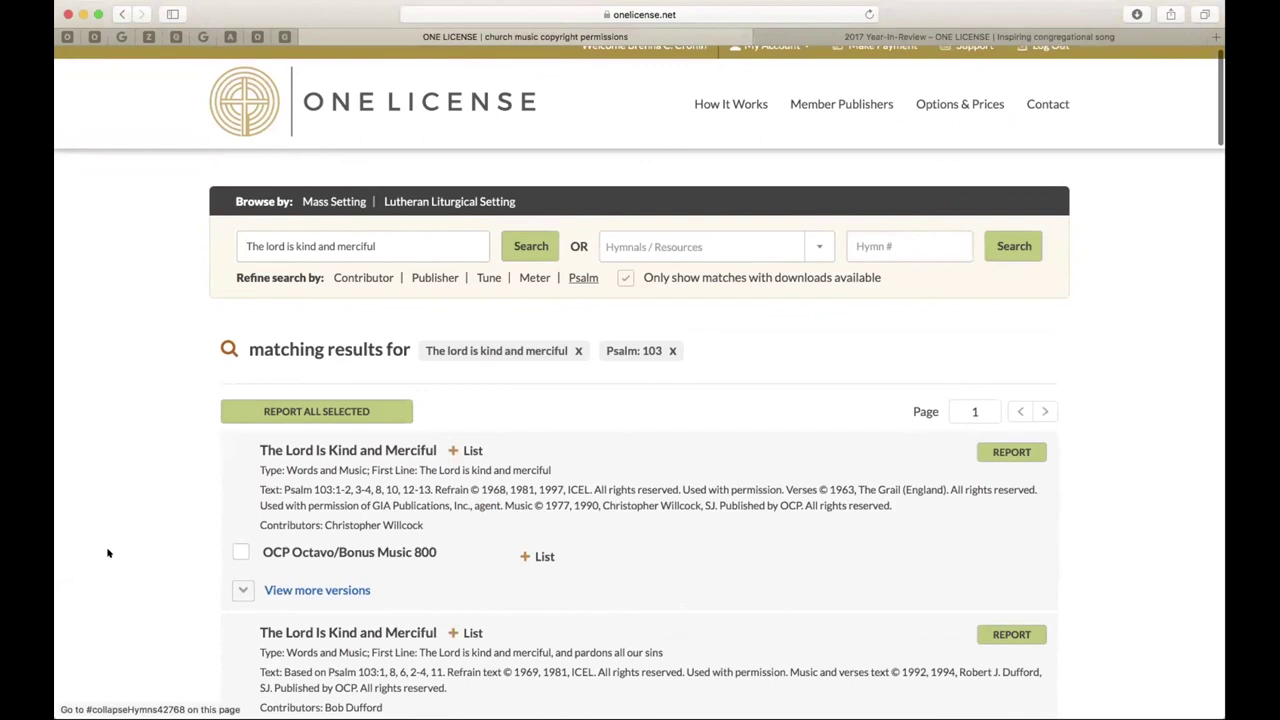
scroll(110, 553, down, 3)
click(300, 448)
scroll(190, 435, down, 1)
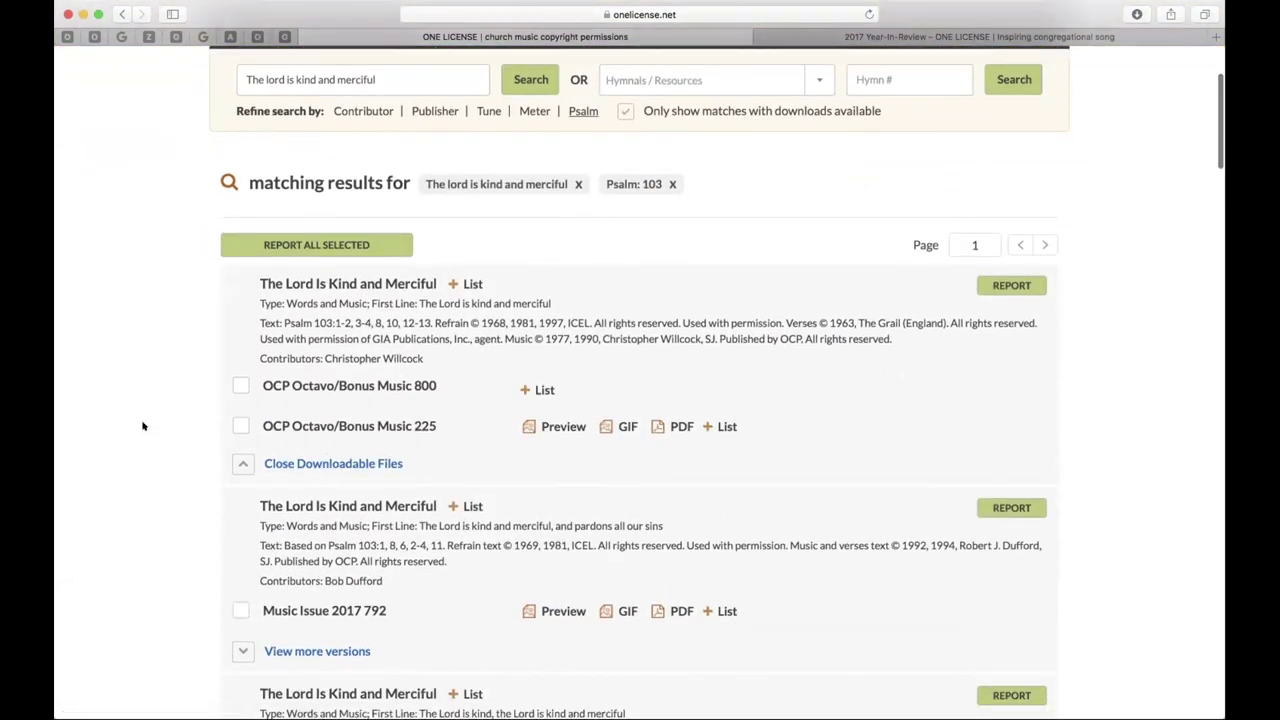
Report Christopher Willcock's "The Lord Is Kind and Merciful" for Week 40 (Oct 12 - Oct 18, 2017) with 3 services, and continue searching
click(1010, 284)
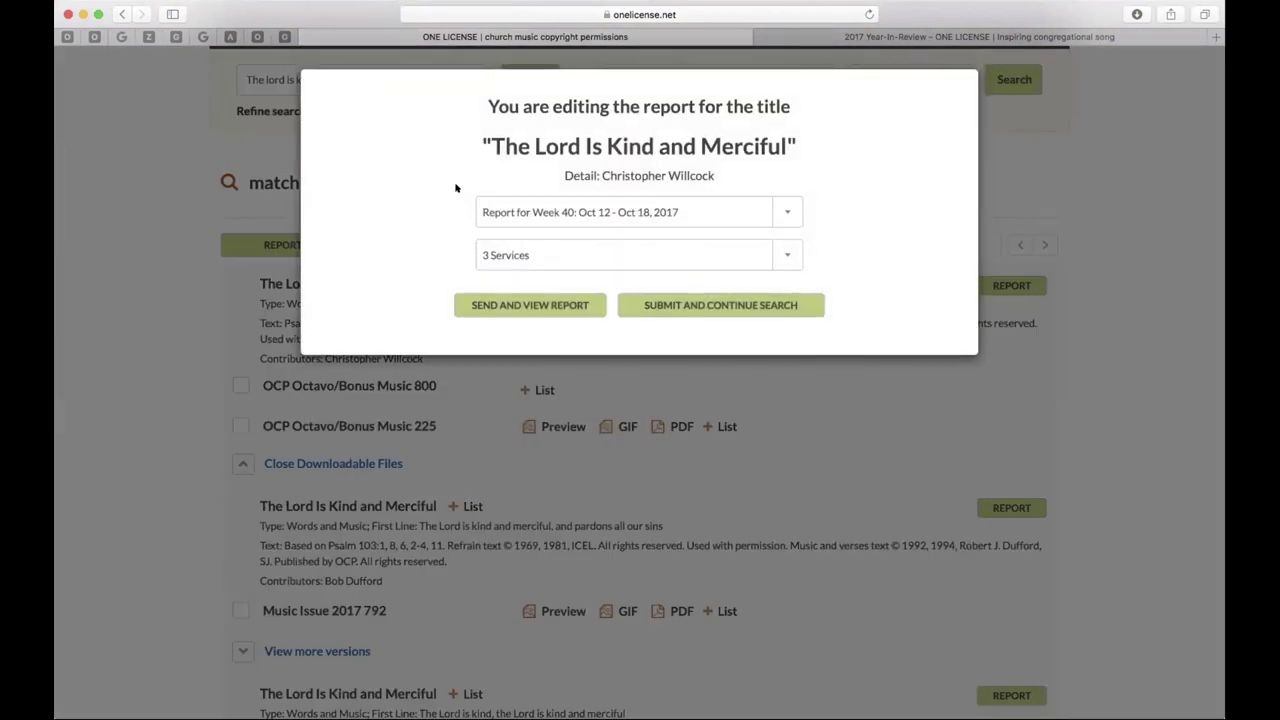
click(789, 205)
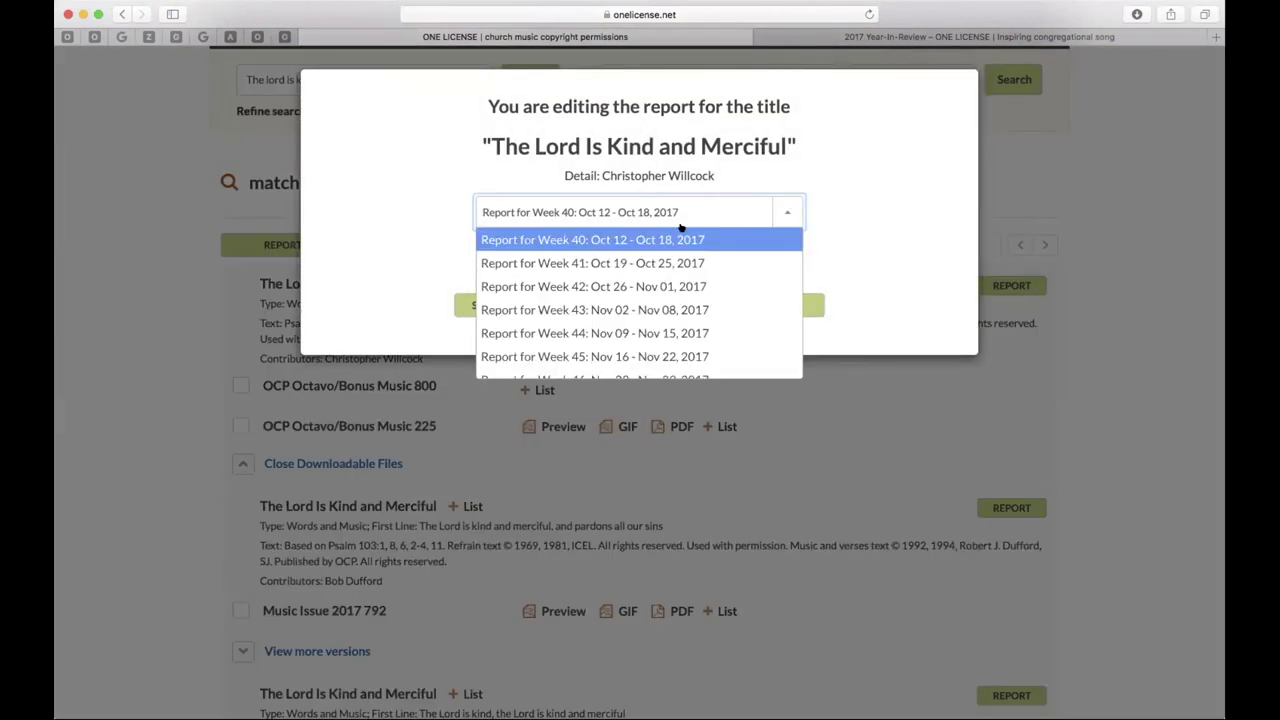
click(857, 213)
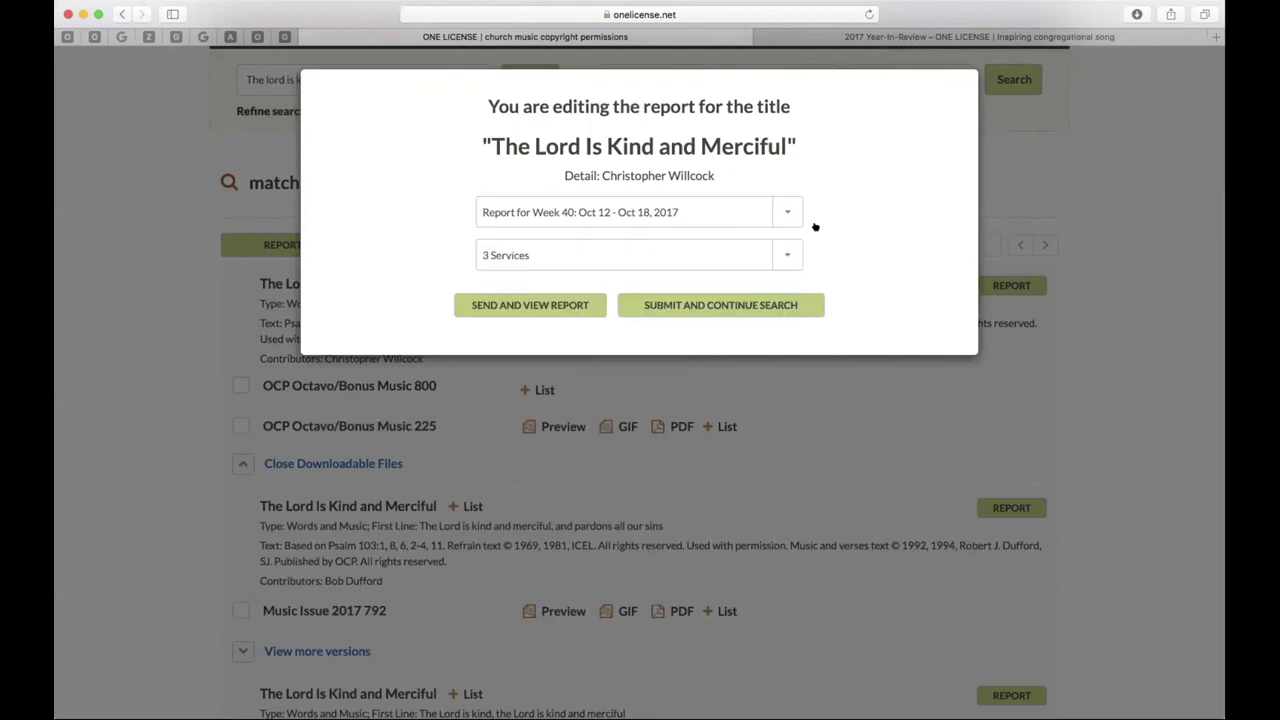
click(538, 255)
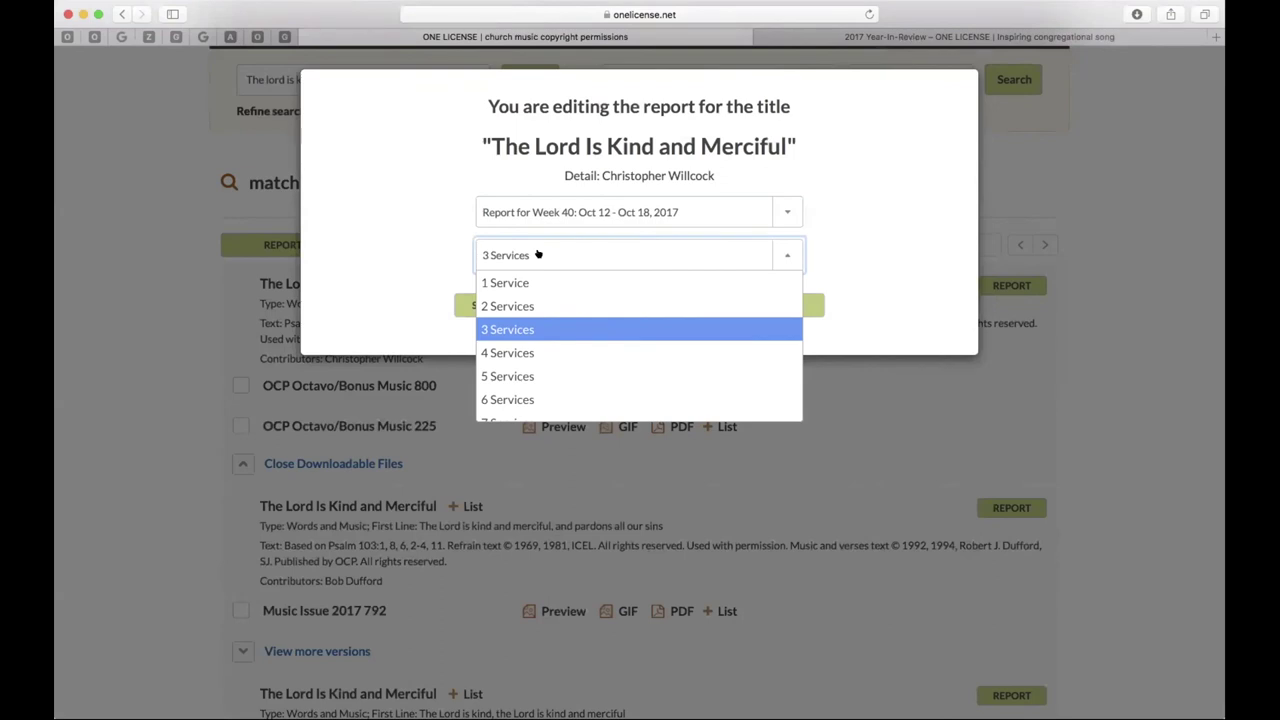
click(350, 223)
click(663, 302)
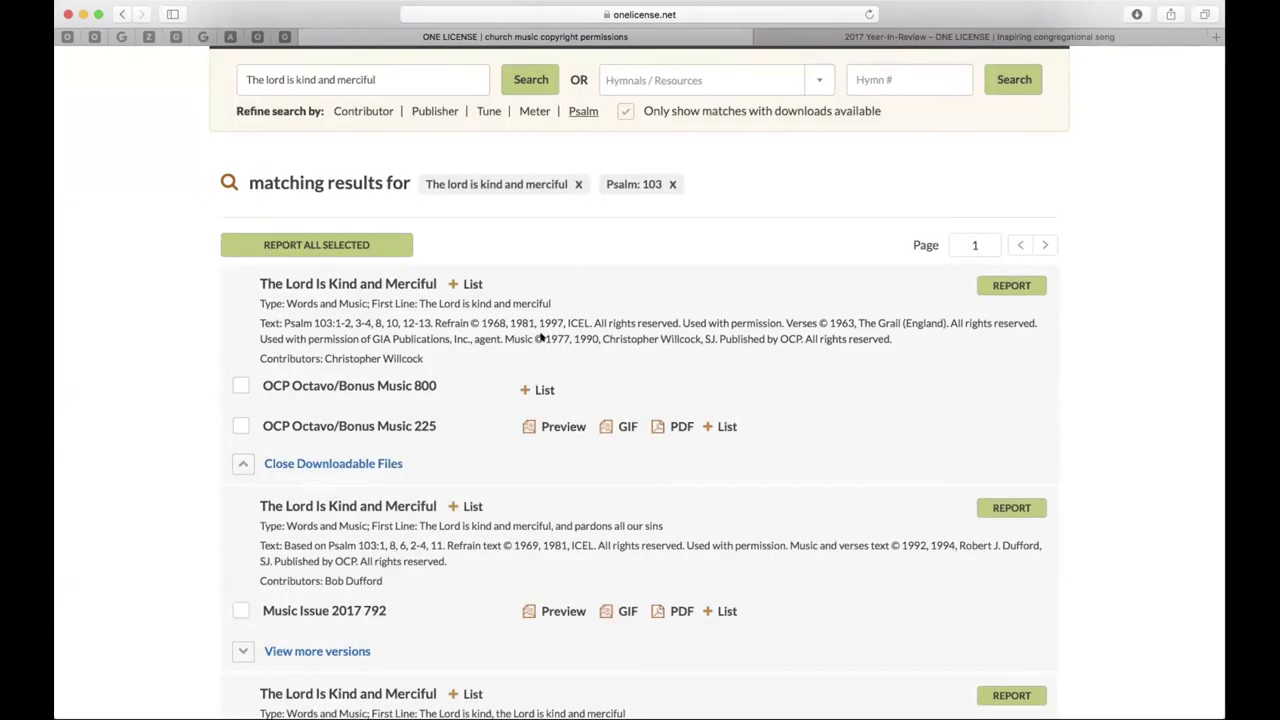
Look at the existing-list and new-list options for saving Willcock's "The Lord Is Kind and Merciful", and close them without saving
click(454, 285)
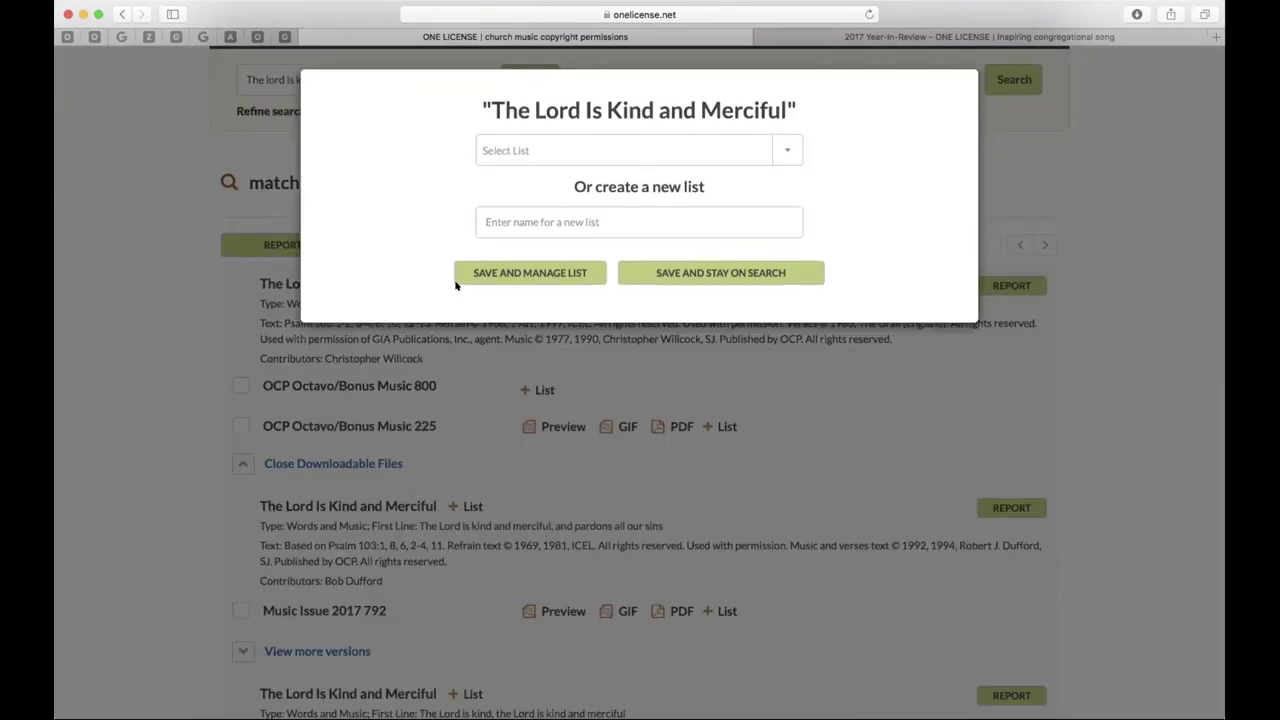
click(775, 152)
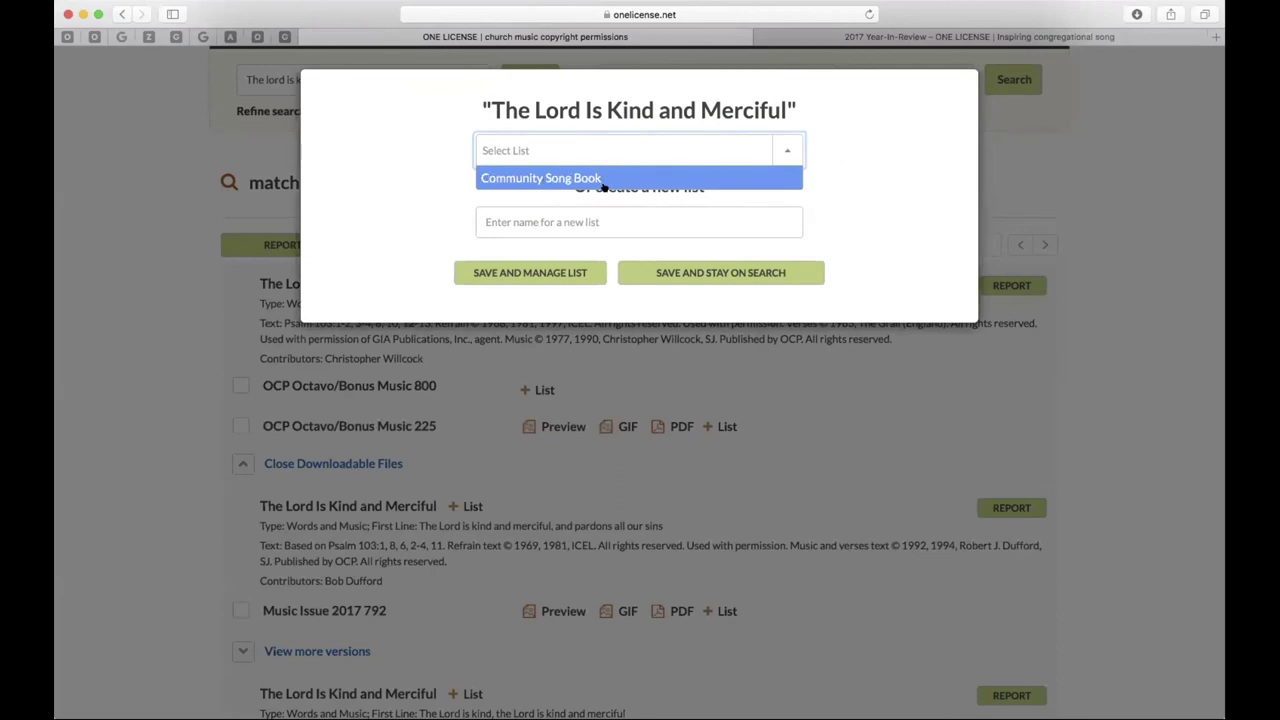
click(583, 220)
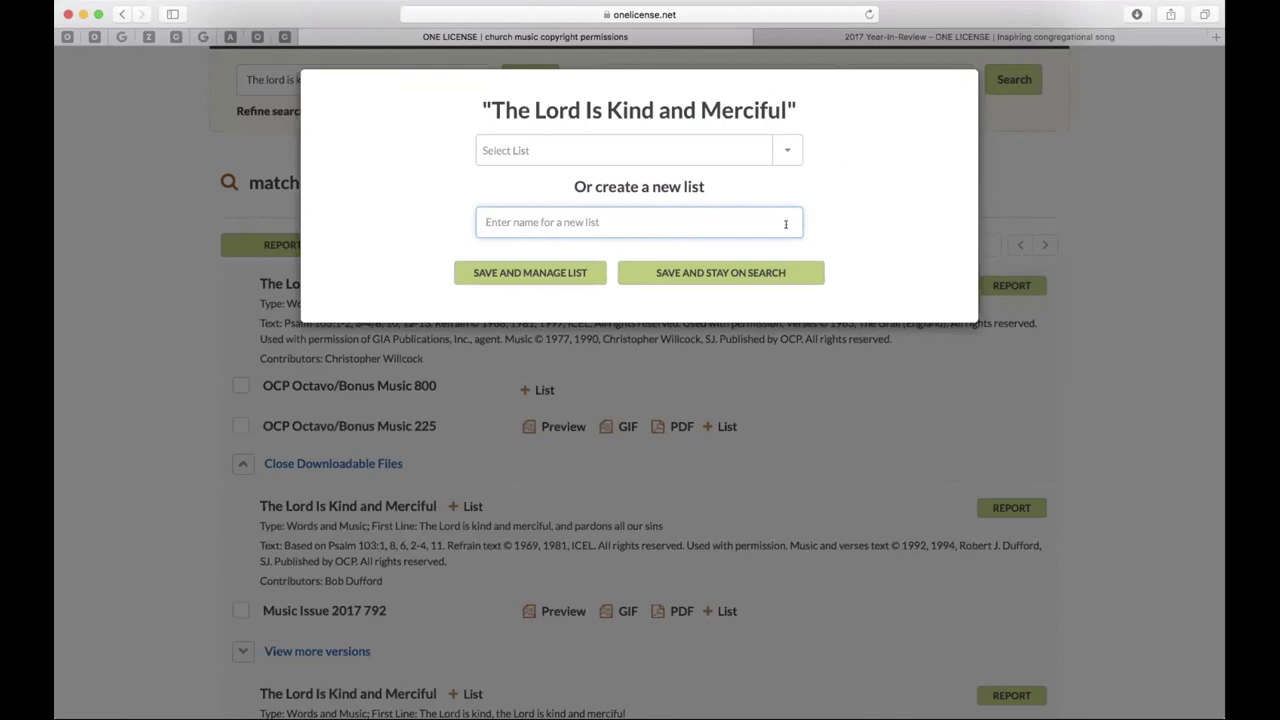
click(1080, 201)
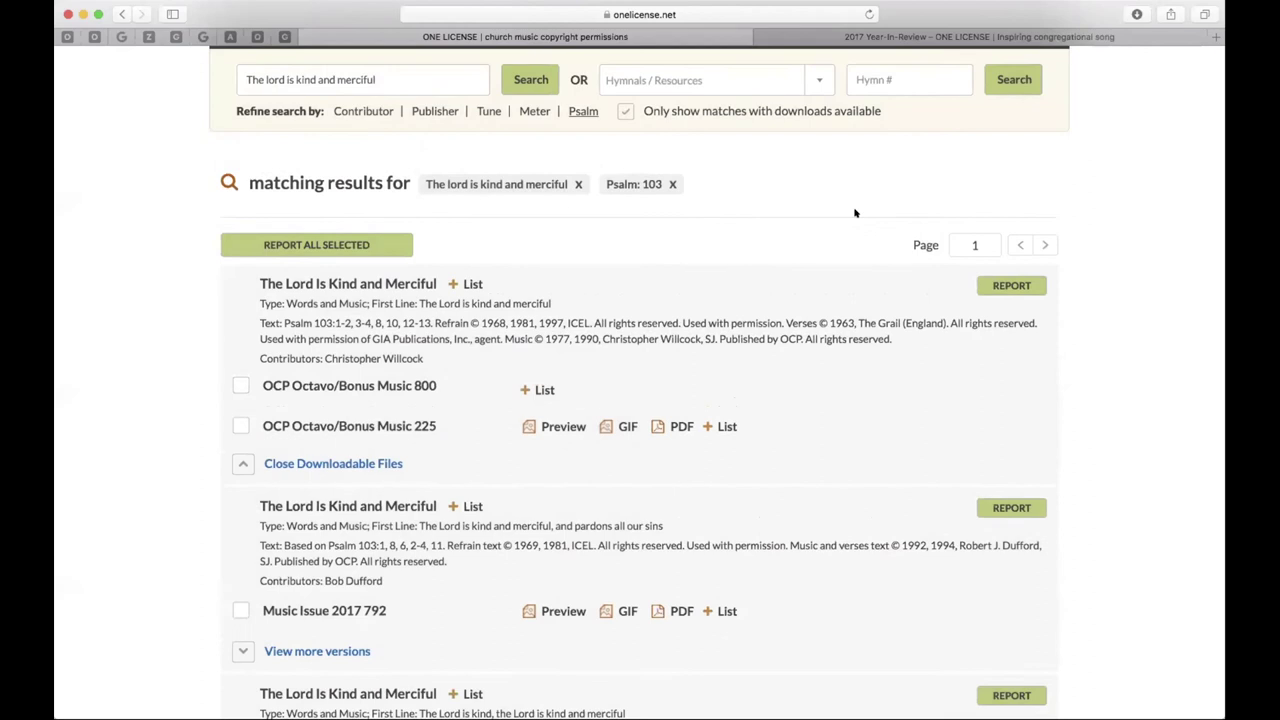
Preview the OCP Octavo/Bonus Music 225 version of "The Lord Is Kind and Merciful"
scroll(851, 209, up, 2)
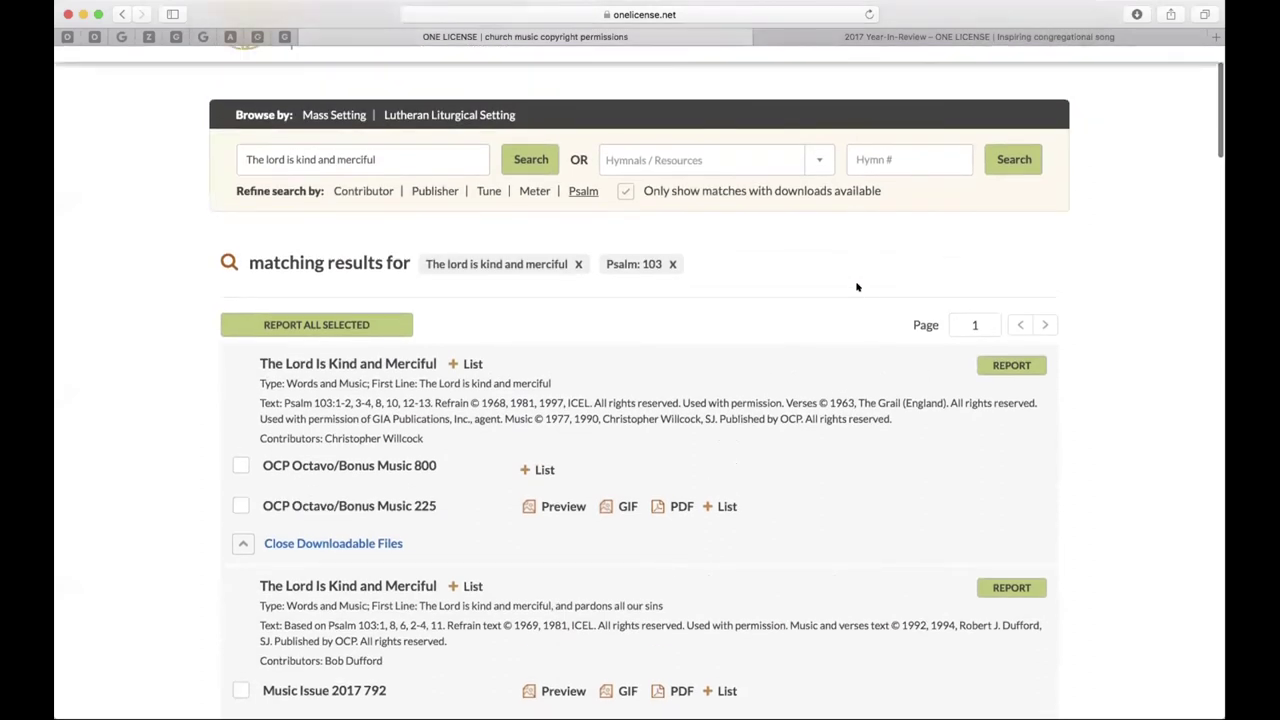
scroll(856, 287, up, 2)
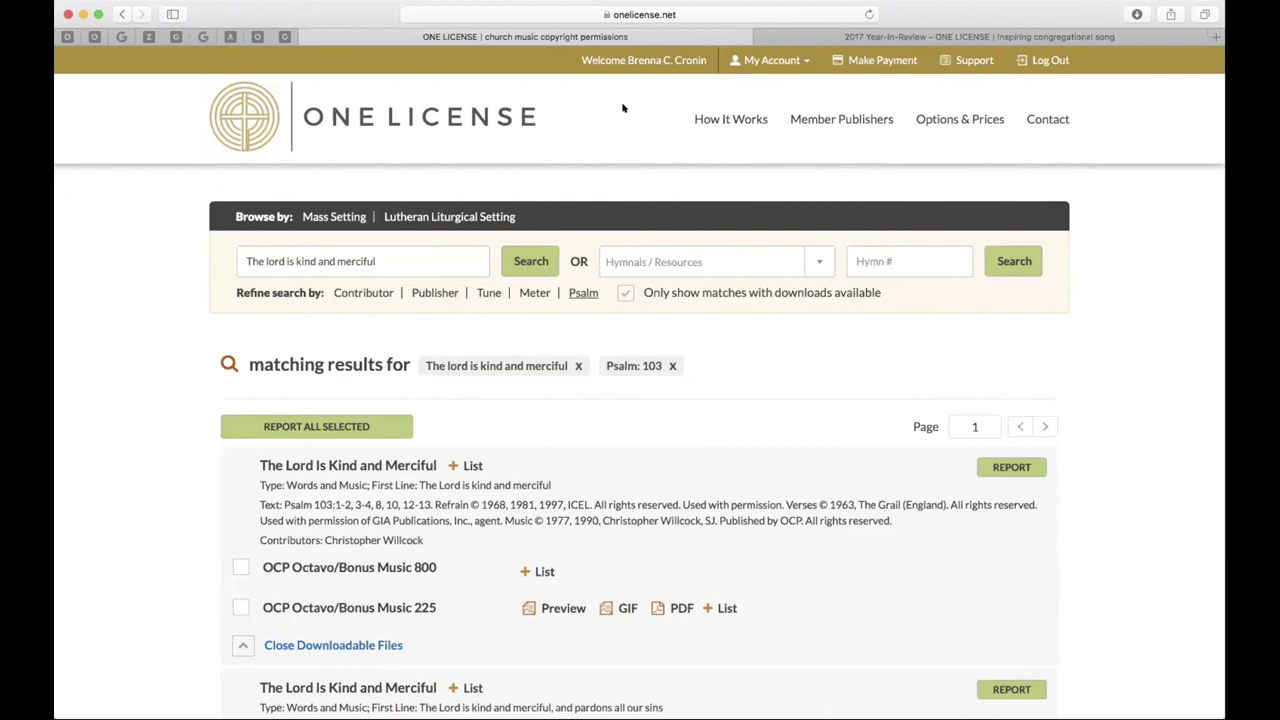
scroll(615, 200, down, 5)
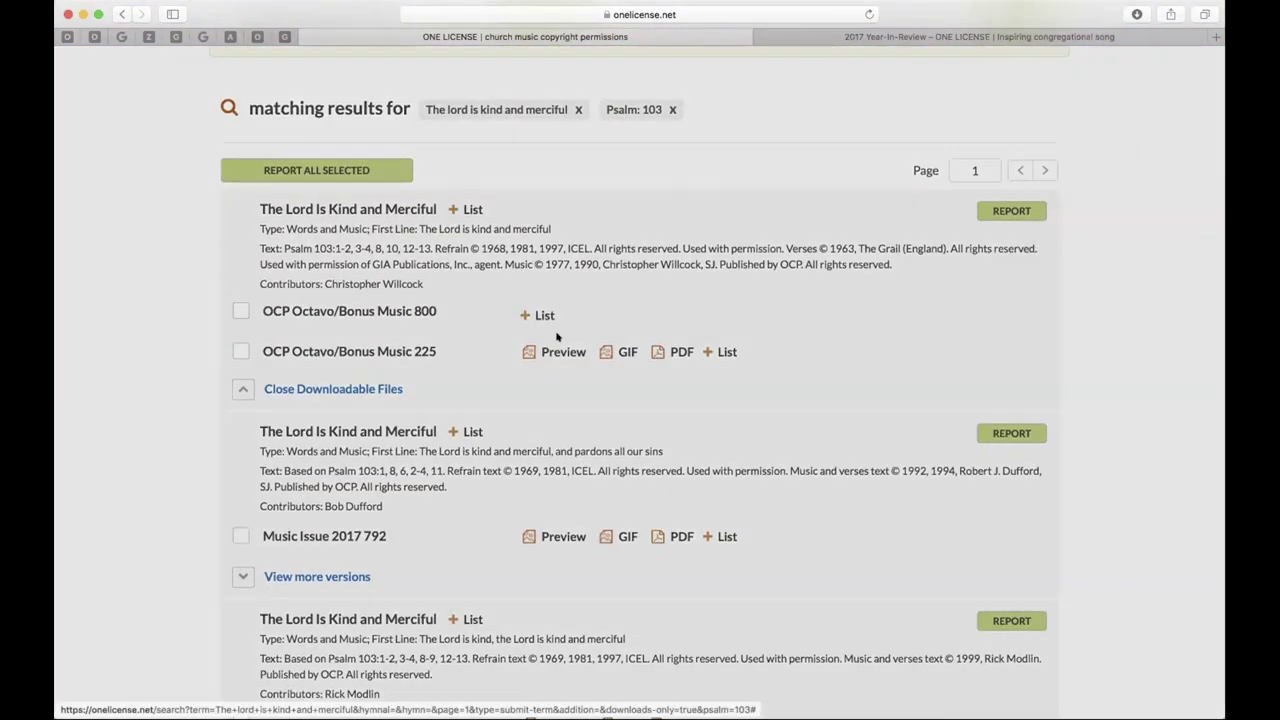
click(560, 351)
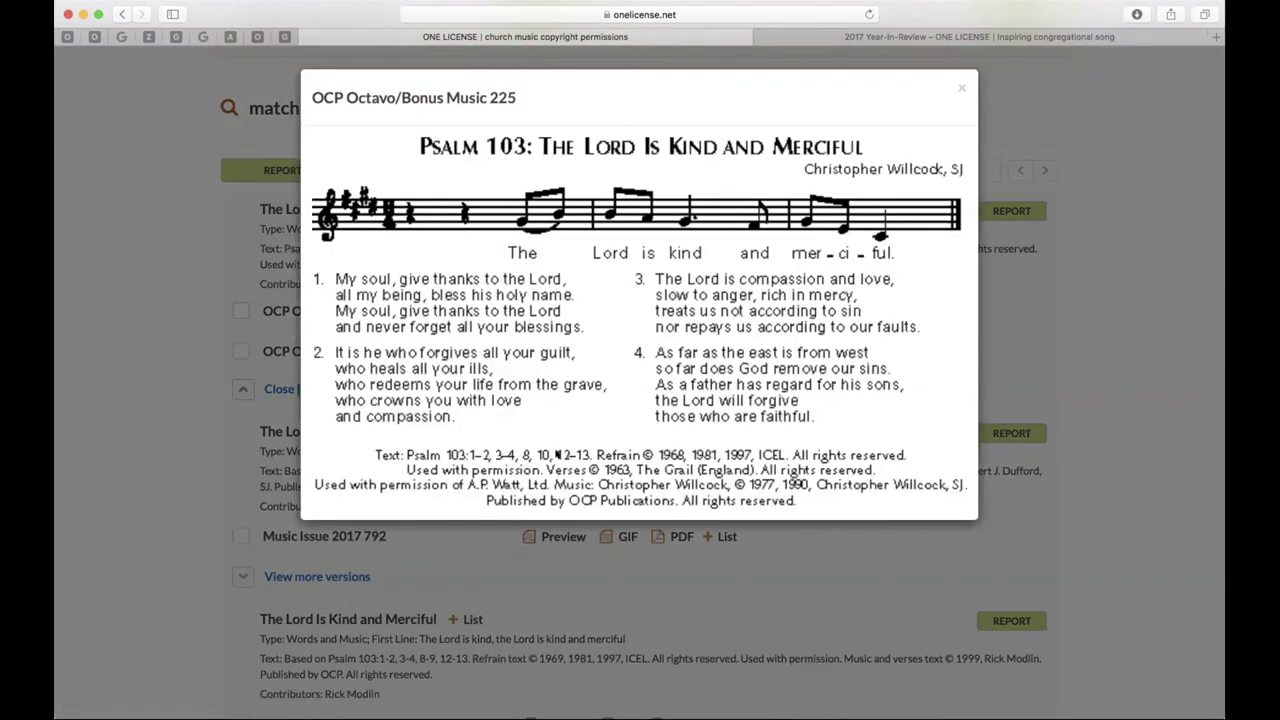